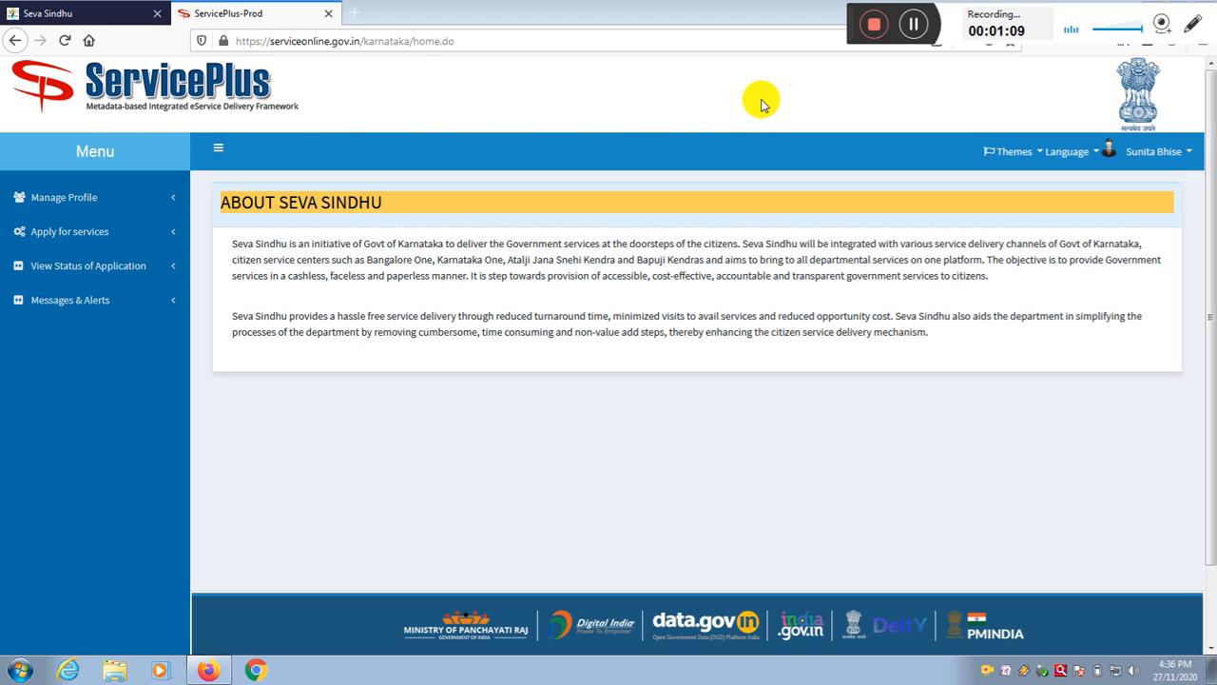
Search all available services for "cons" and open the Application for Registration with Karnataka Building and Other Construction Workers Welfare Board
left_click(86, 238)
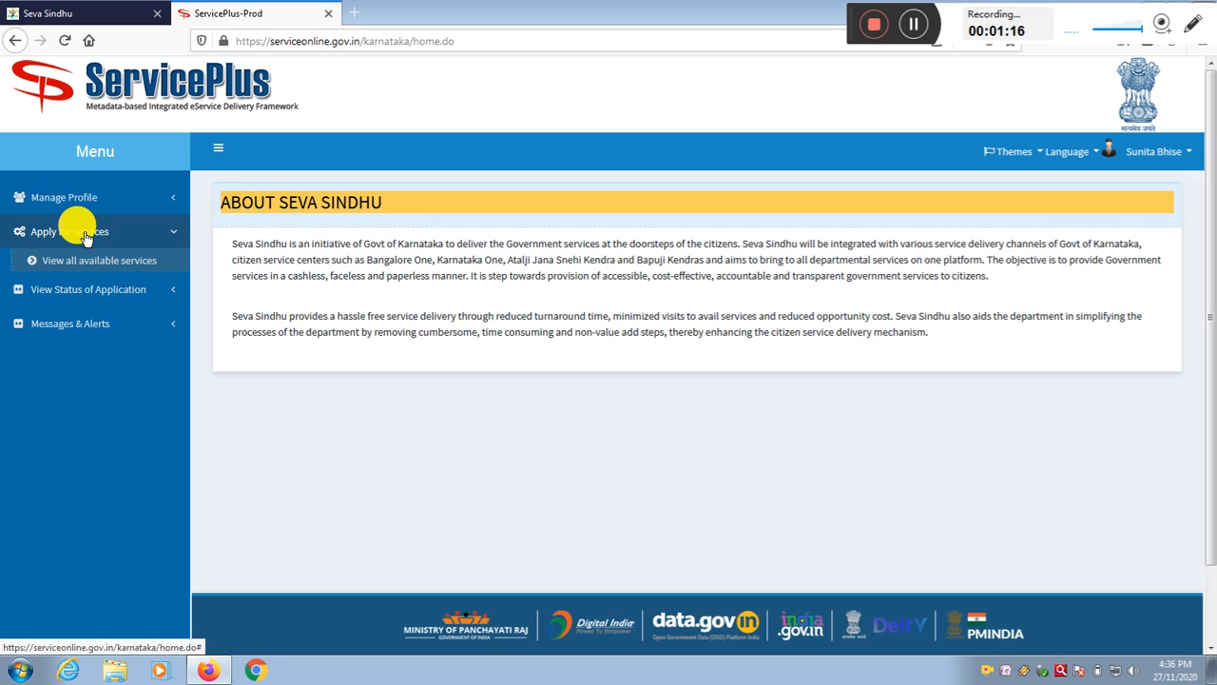
left_click(112, 264)
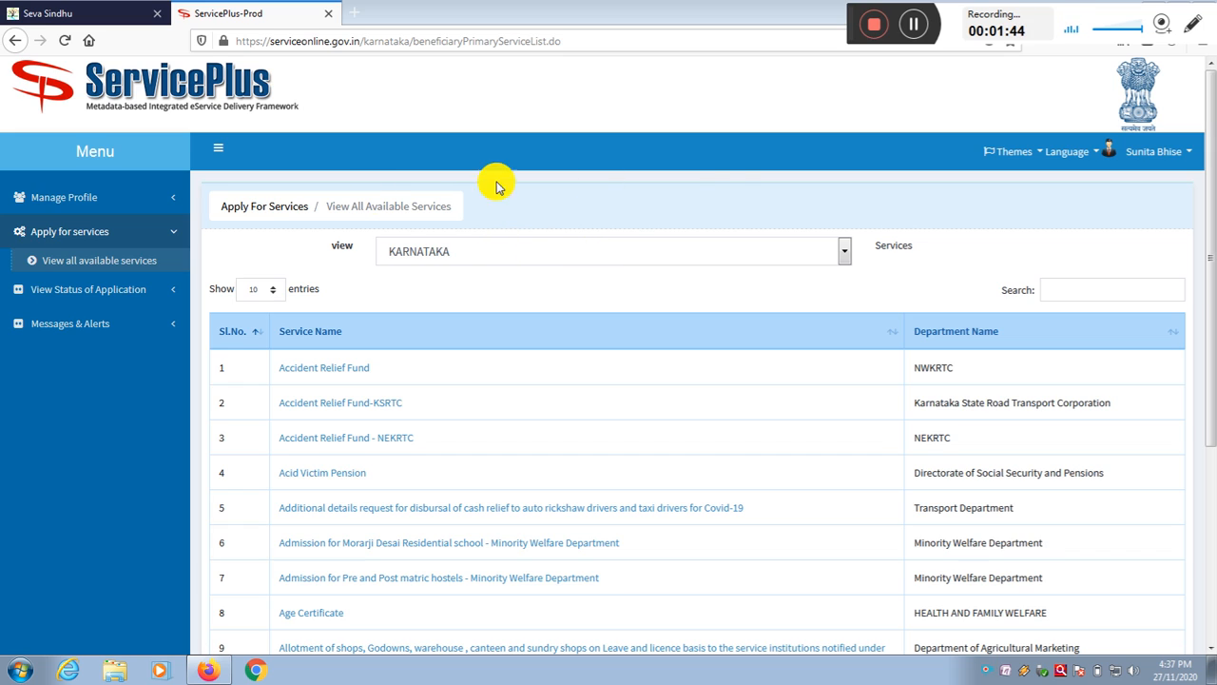
left_click(1059, 291)
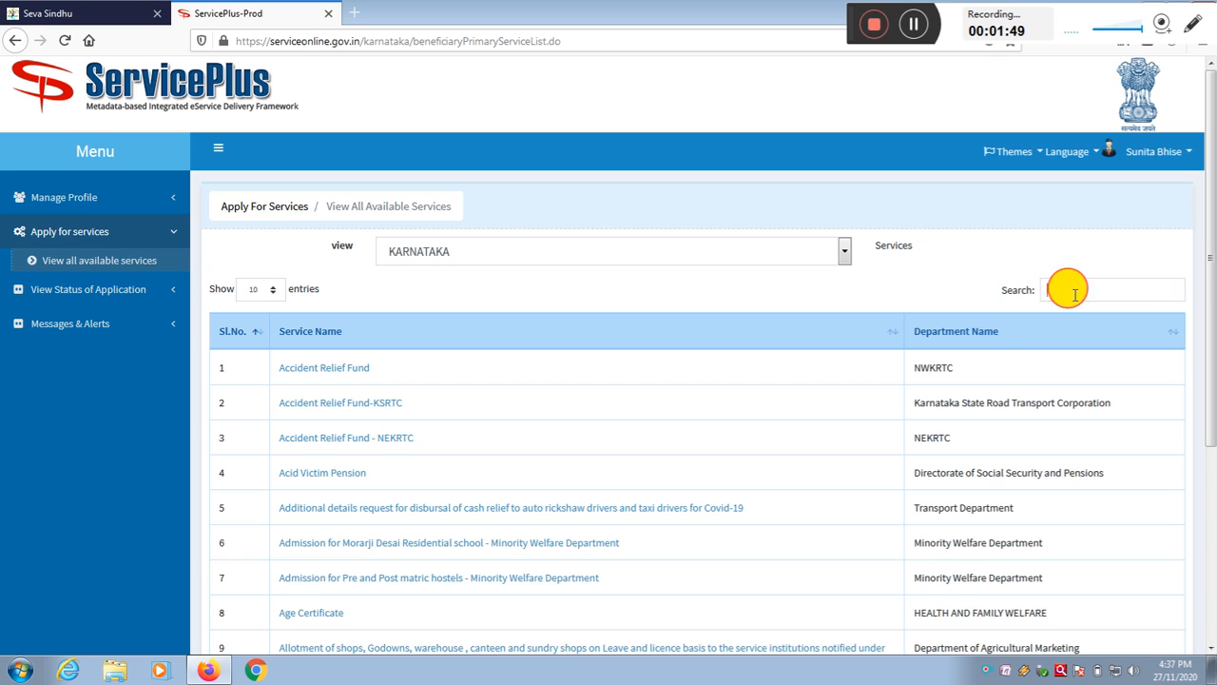
type("con")
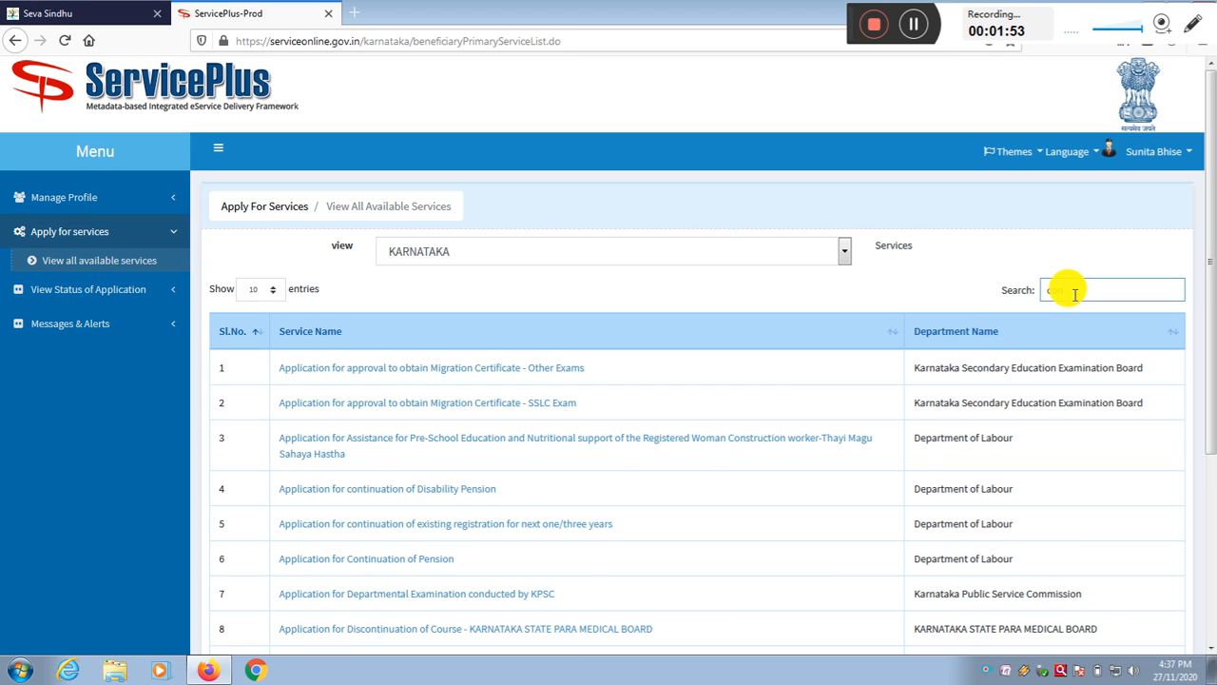
type("s")
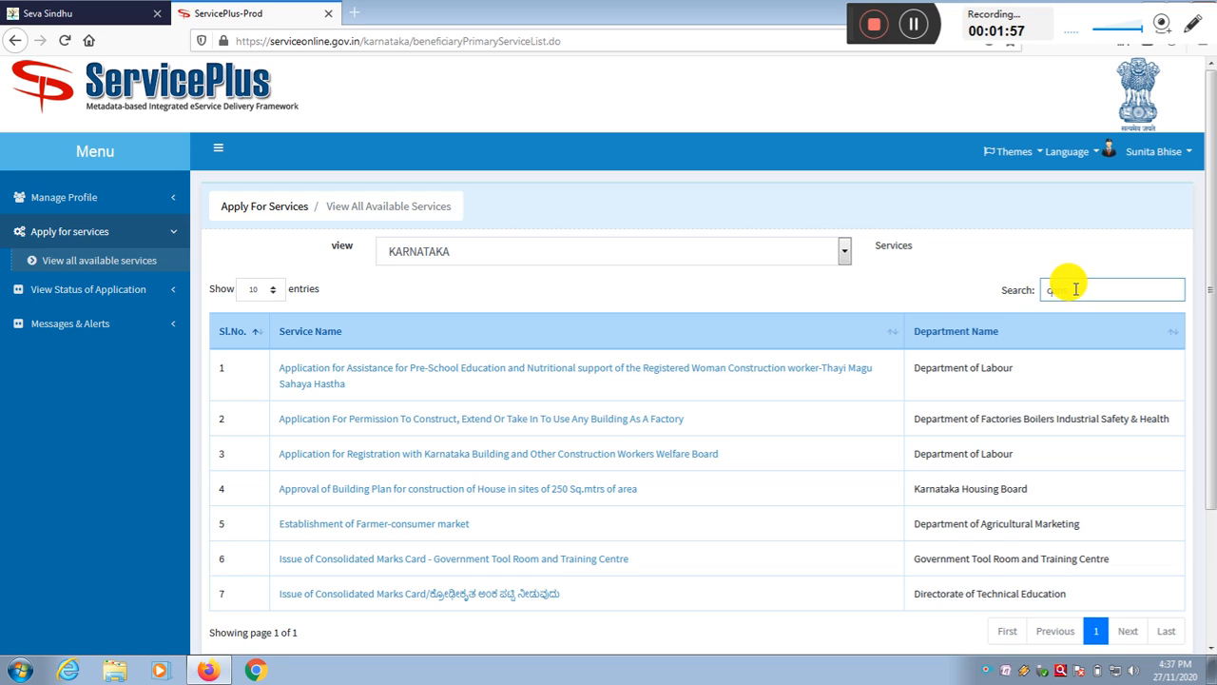
left_click_drag(1075, 289, 1040, 289)
left_click(1103, 285)
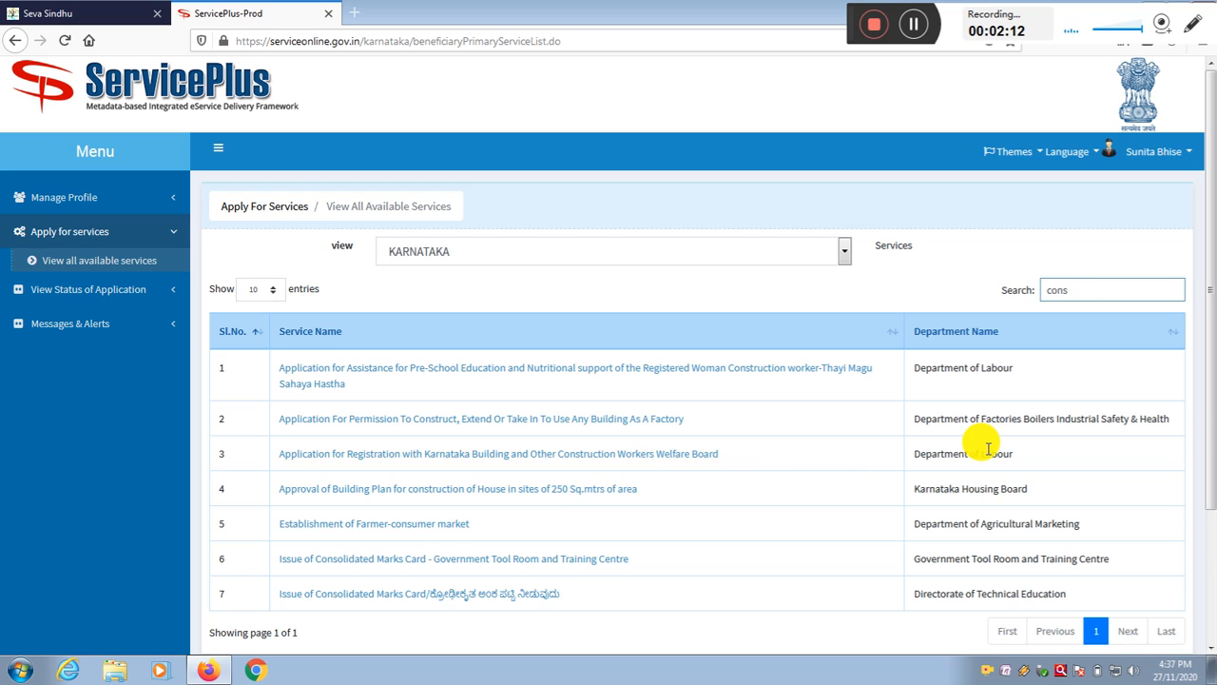
left_click_drag(931, 453, 1053, 462)
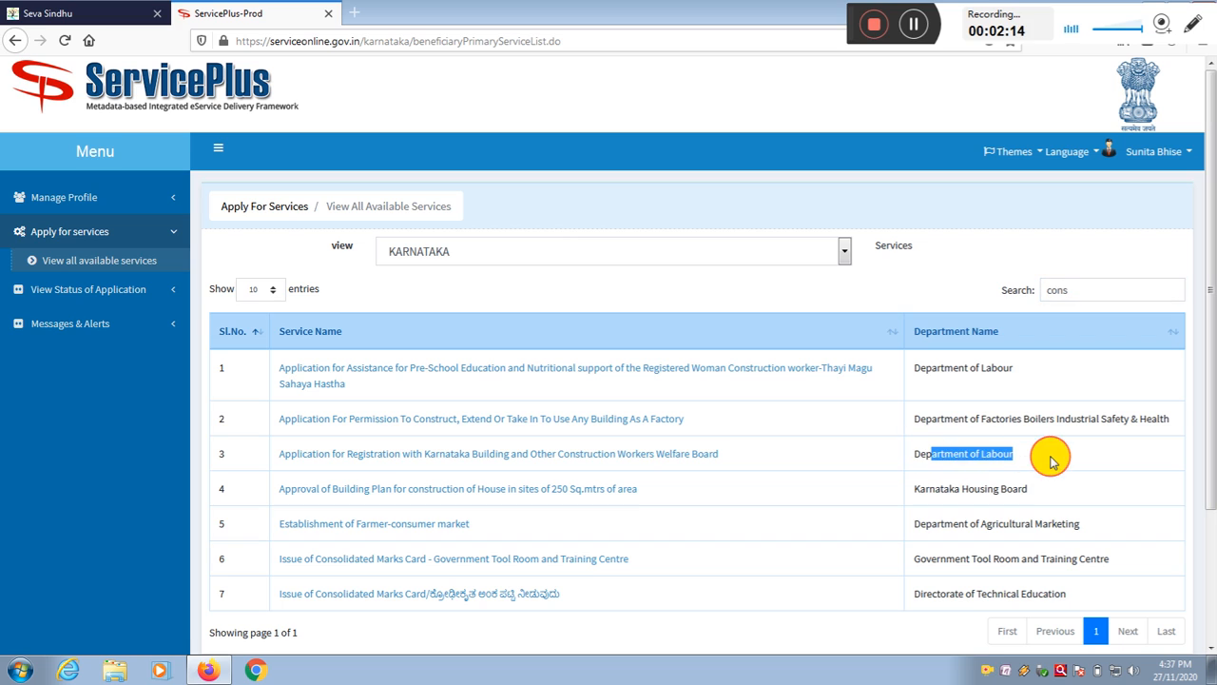
left_click(671, 463)
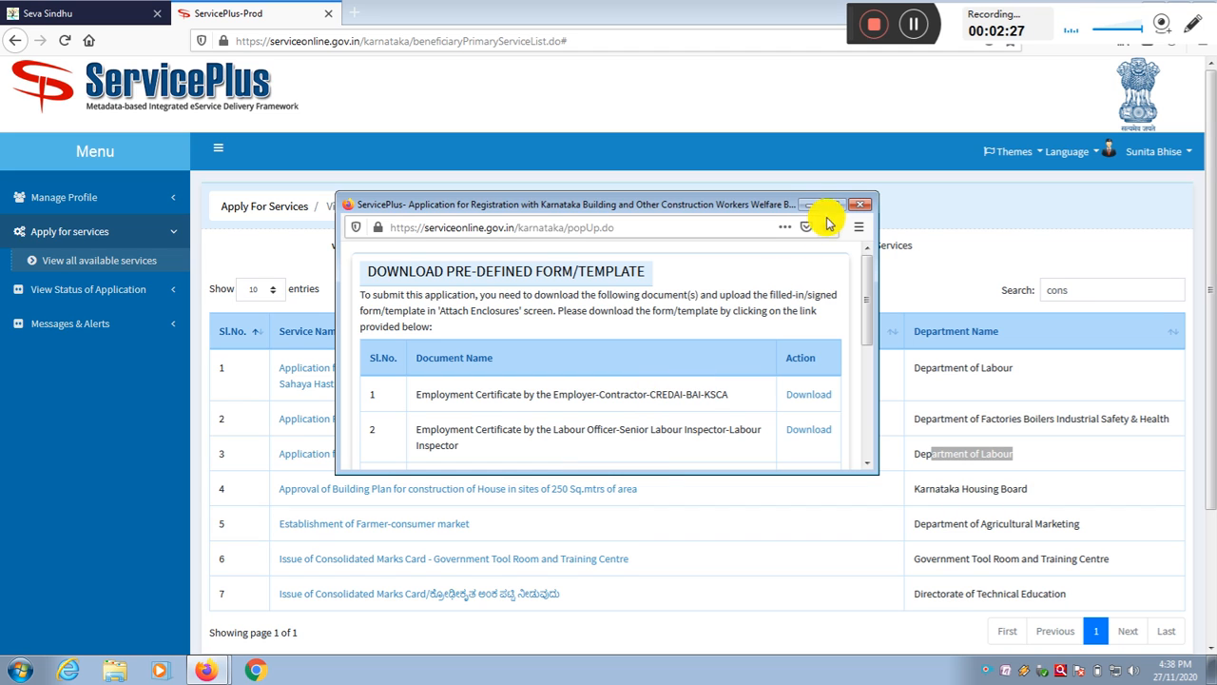
Review the employment certificate templates offered for download, from the employer-contractor version to the registered trade union version
left_click_drag(866, 294, 869, 339)
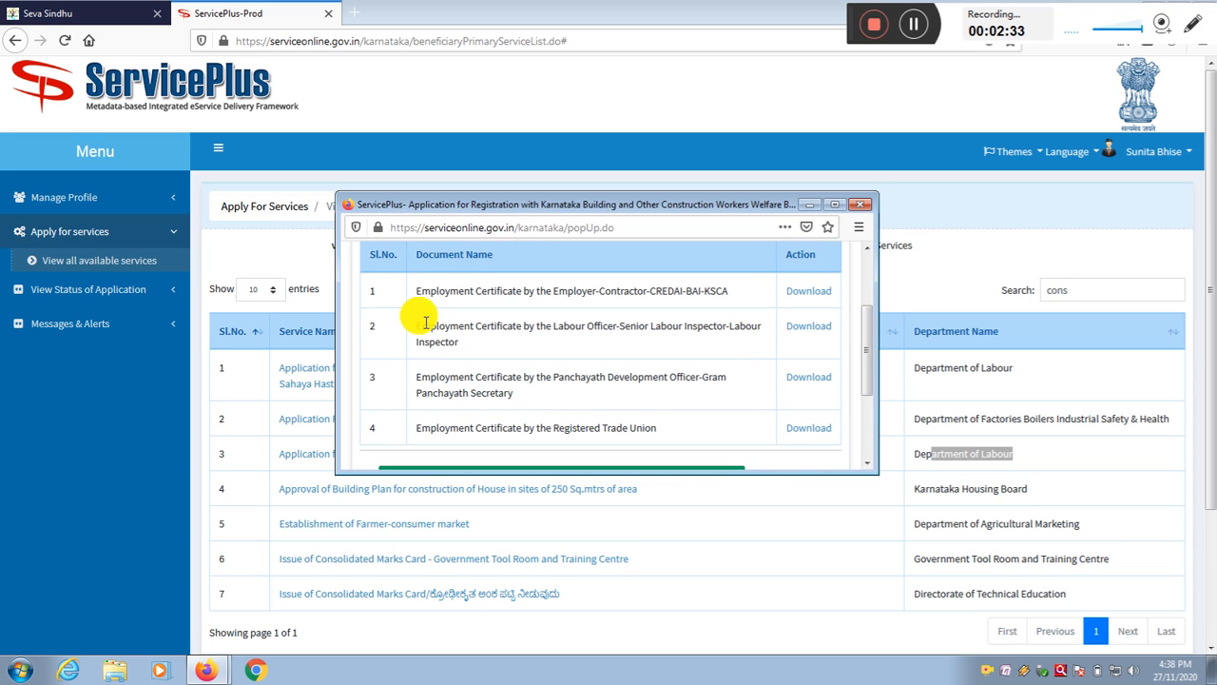
left_click_drag(417, 290, 716, 290)
left_click_drag(446, 326, 759, 328)
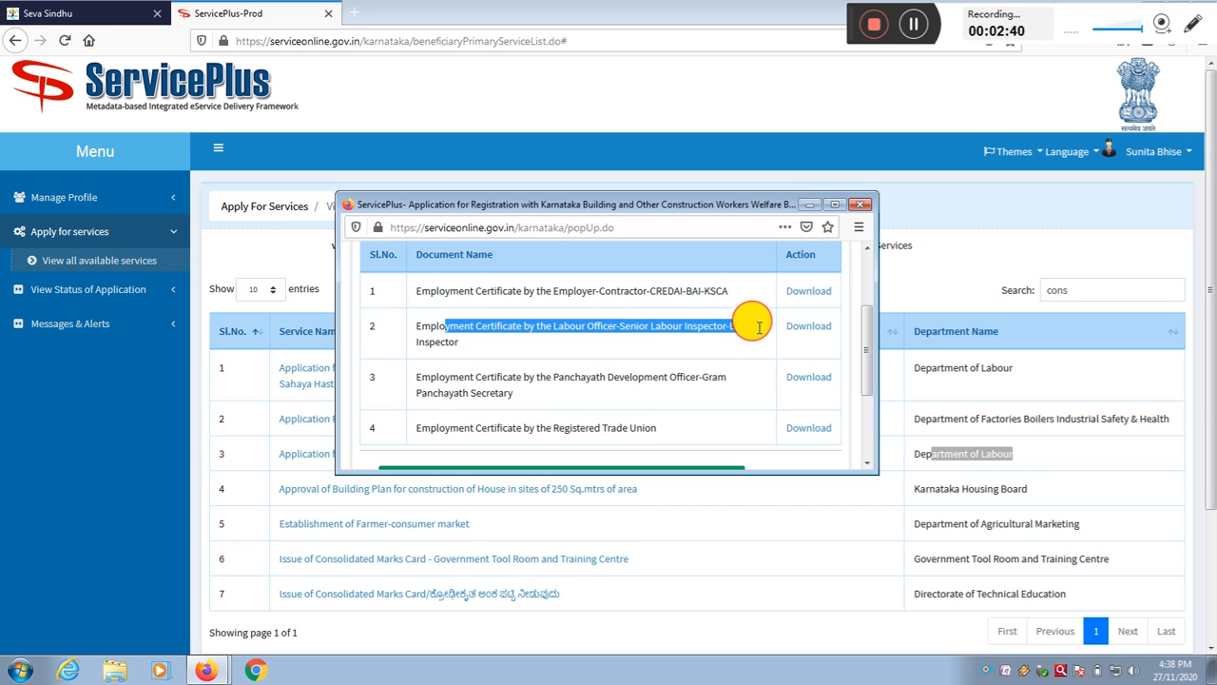
left_click_drag(415, 376, 614, 381)
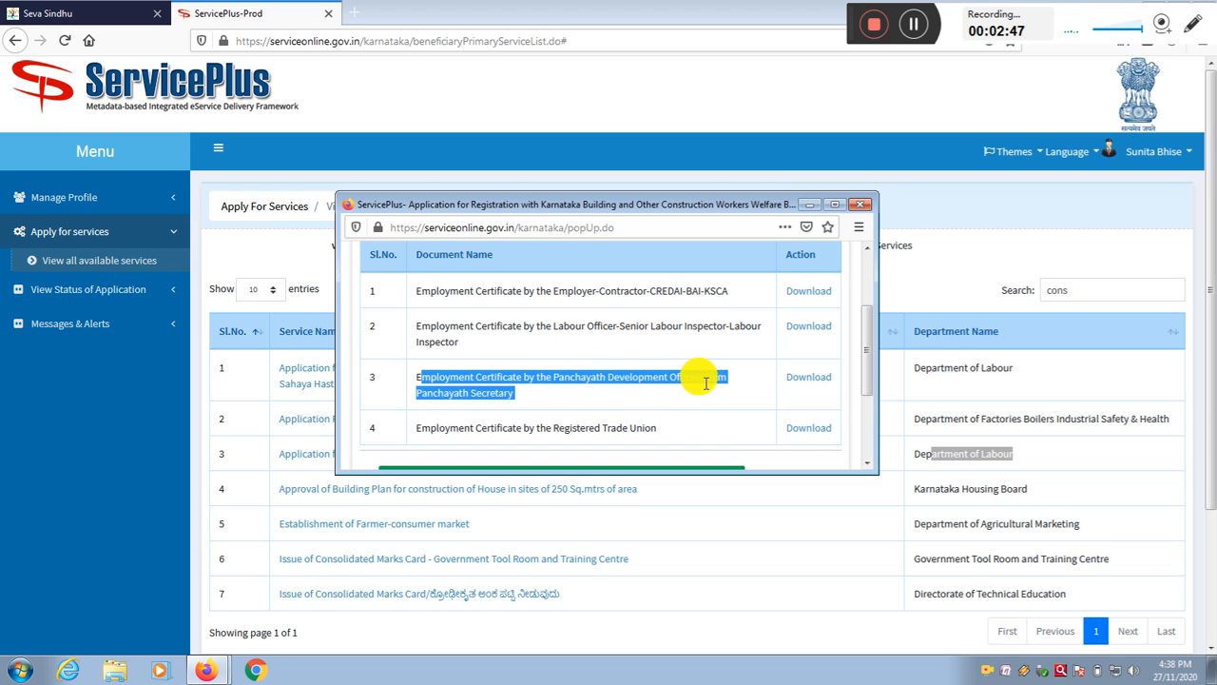
left_click(465, 381)
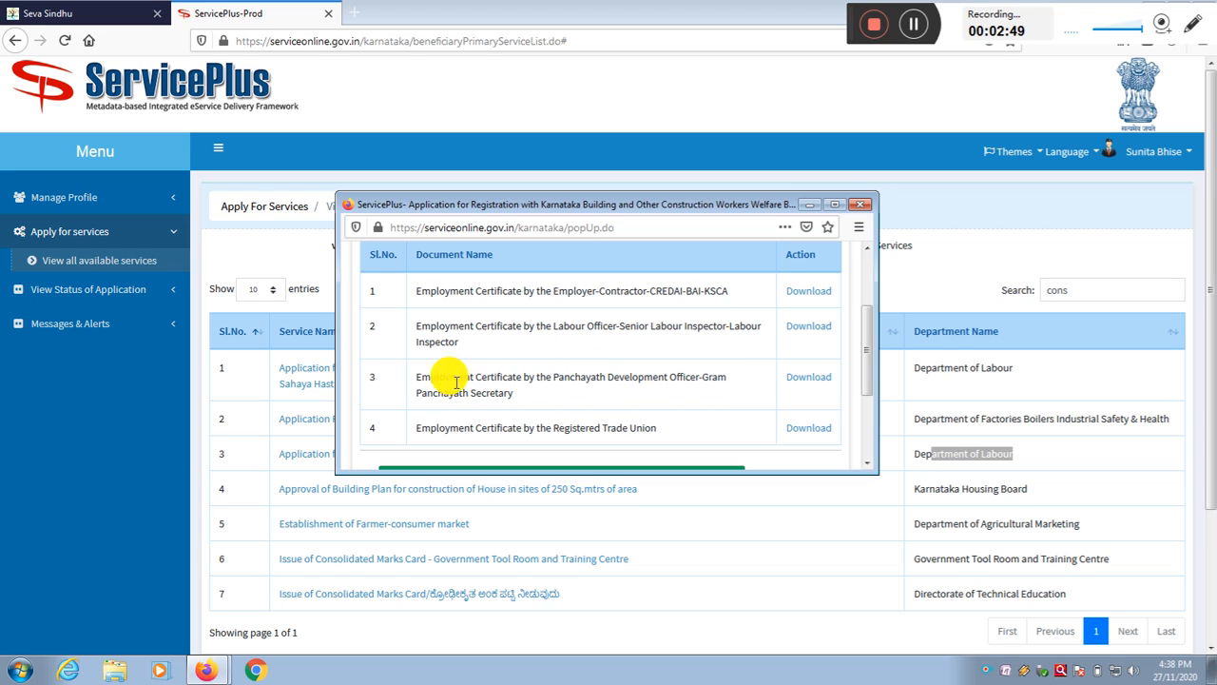
left_click_drag(420, 376, 588, 396)
left_click(587, 395)
scroll(570, 357, "down", 3)
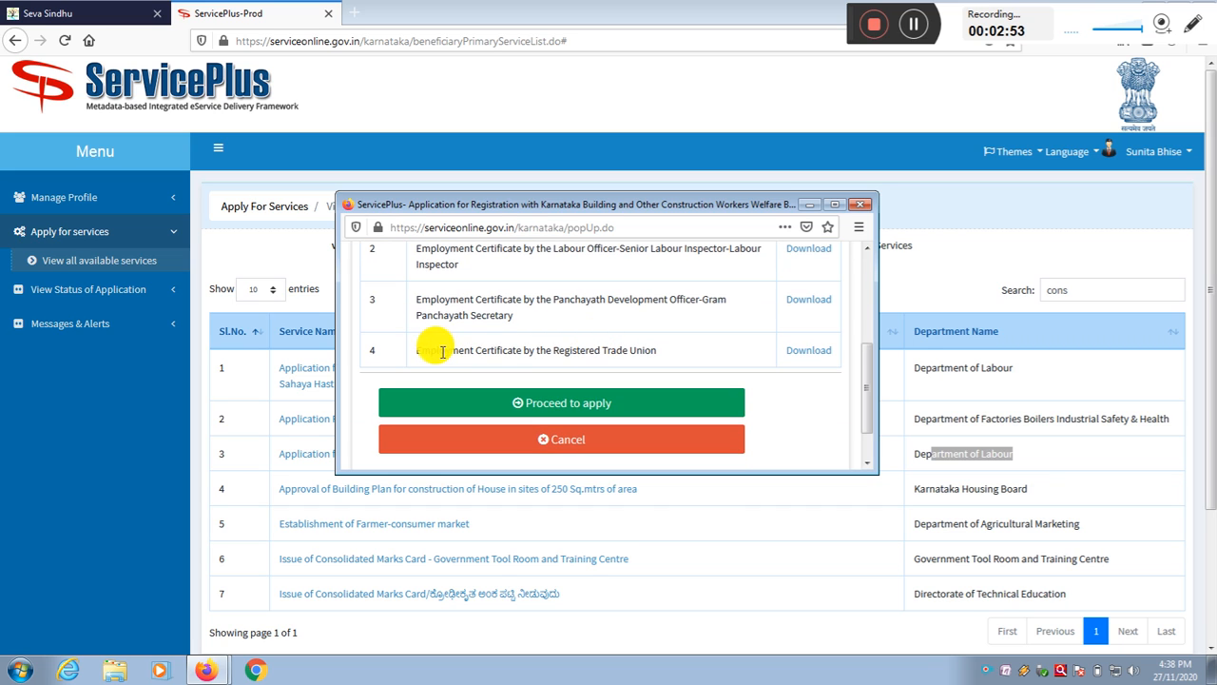
left_click_drag(430, 350, 699, 333)
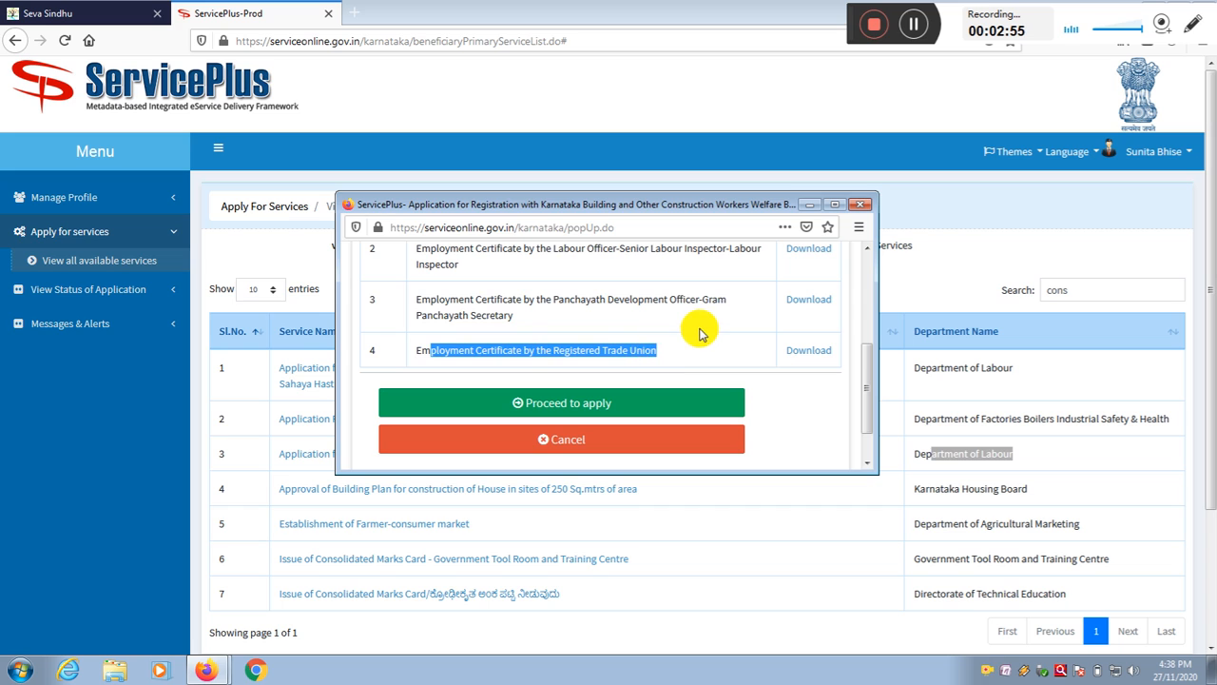
left_click(700, 333)
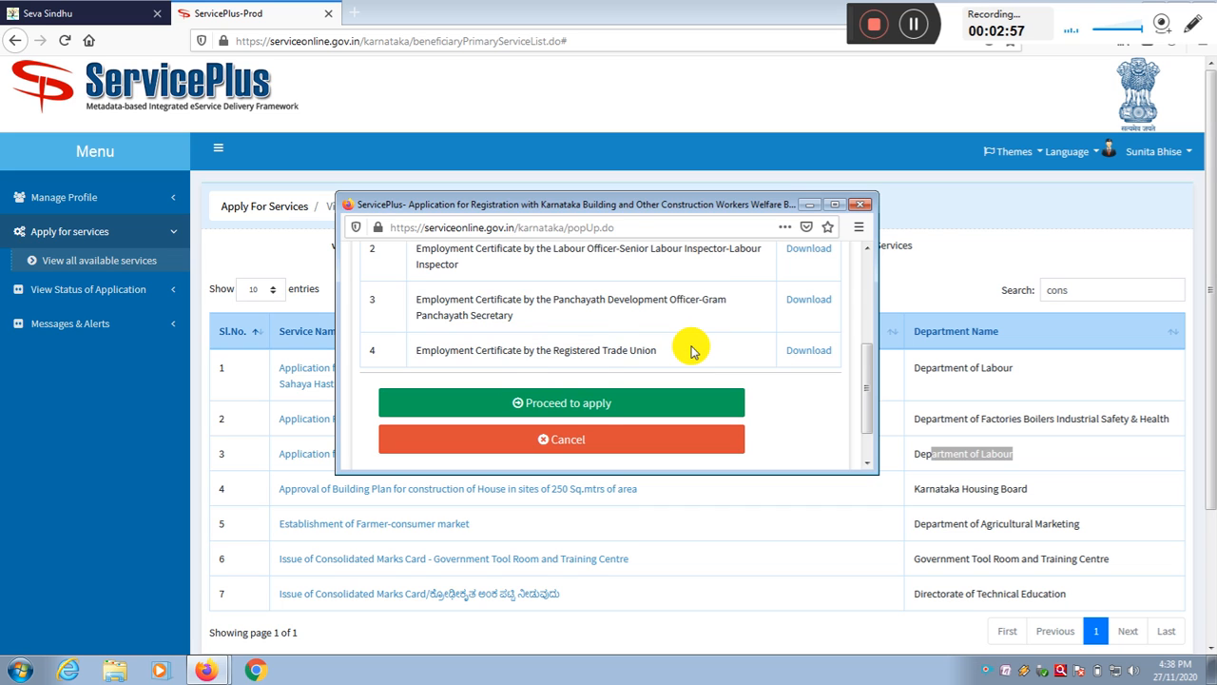
scroll(689, 348, "up", 3)
scroll(687, 345, "down", 1)
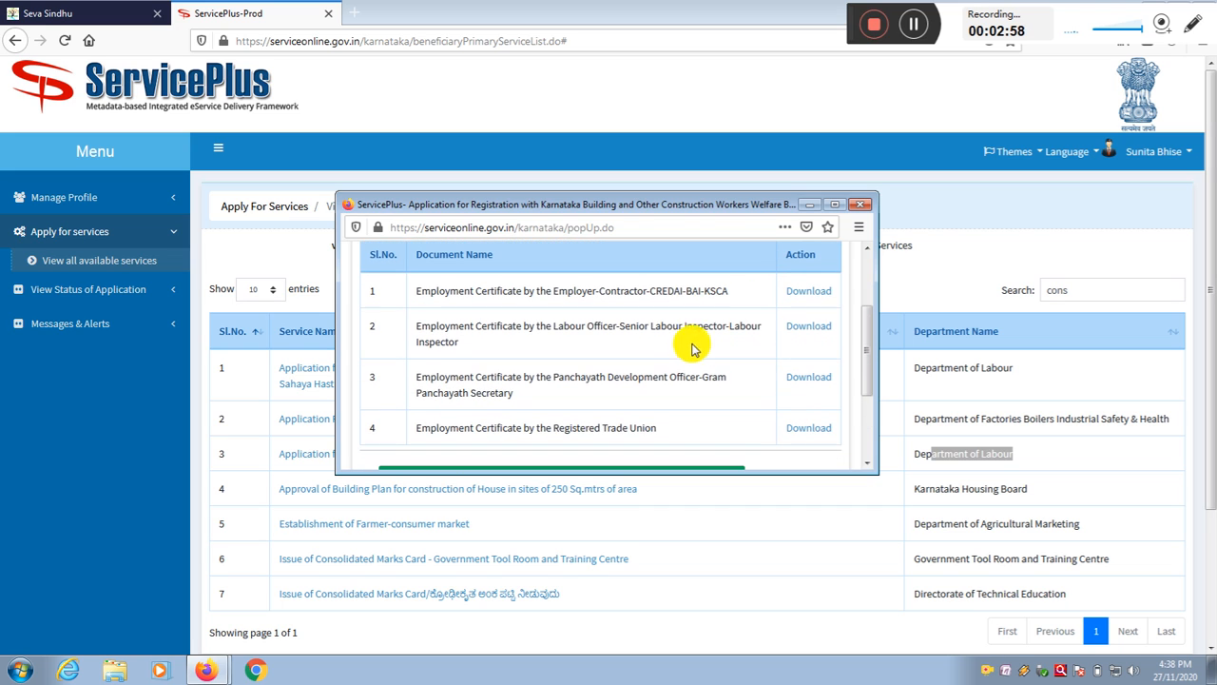
Open the Employment Certificate by the Employer-Contractor-CREDAI-BAI-KSCA with Firefox to read through the form, and close the PDF
left_click(799, 299)
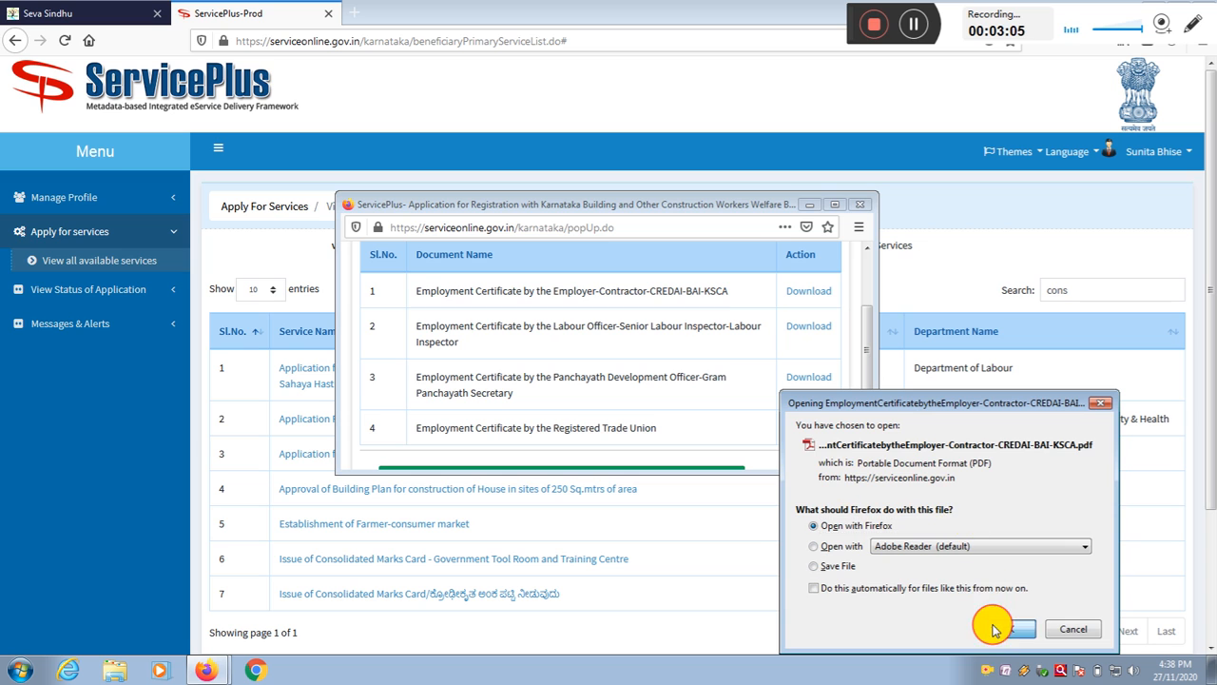
left_click(1005, 628)
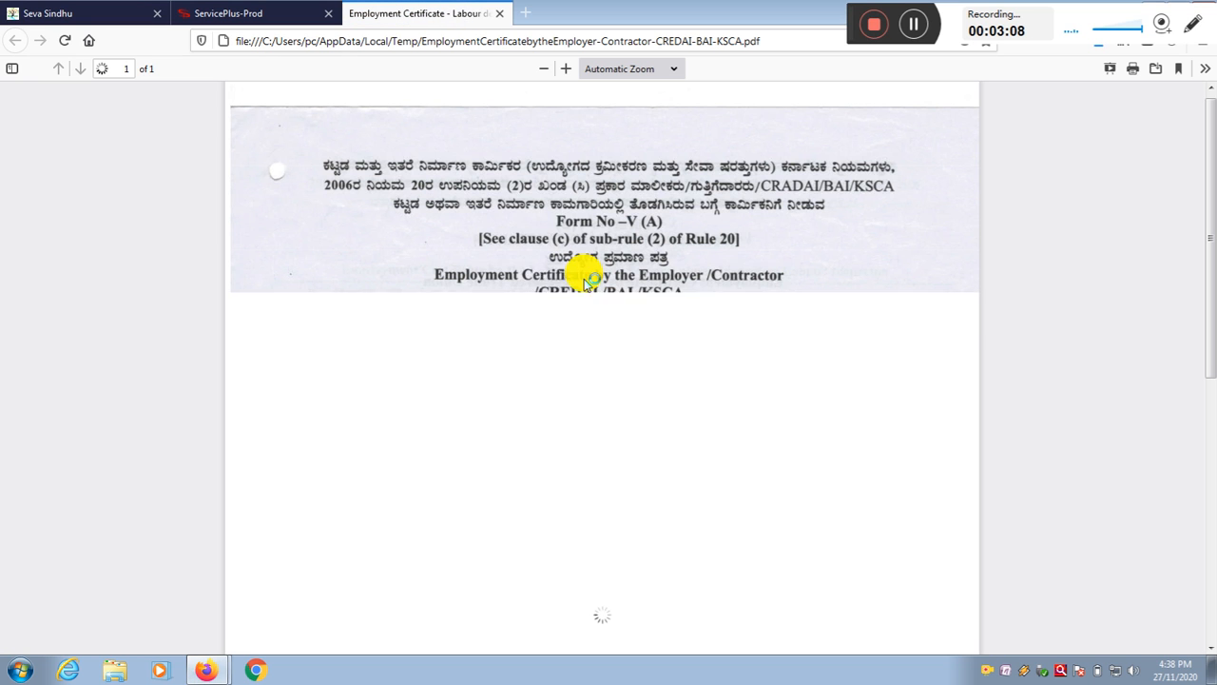
scroll(567, 240, "down", 5)
scroll(568, 239, "down", 2)
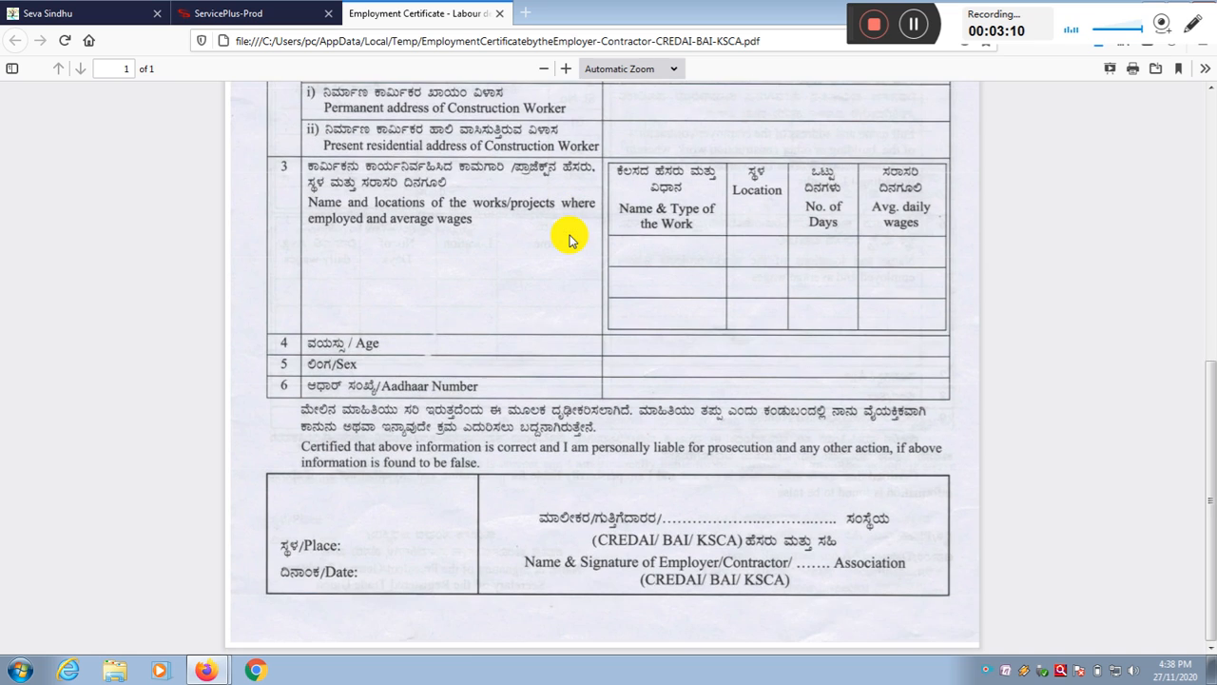
scroll(567, 238, "up", 10)
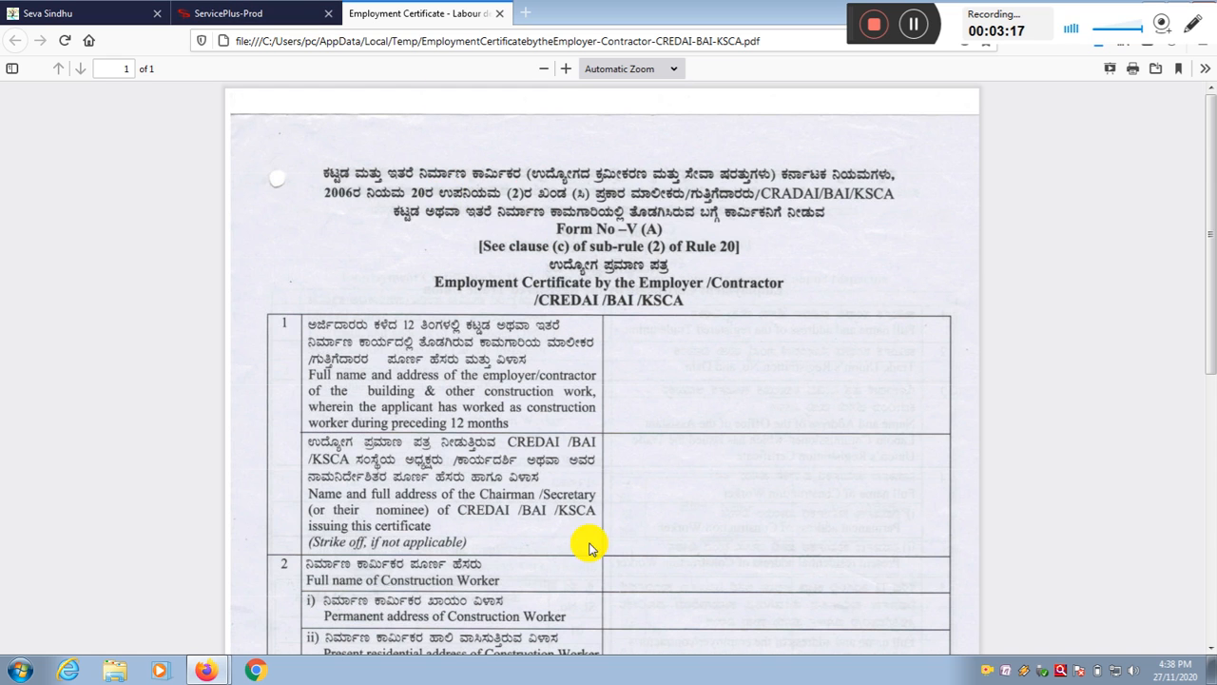
scroll(666, 475, "down", 10)
scroll(570, 272, "up", 10)
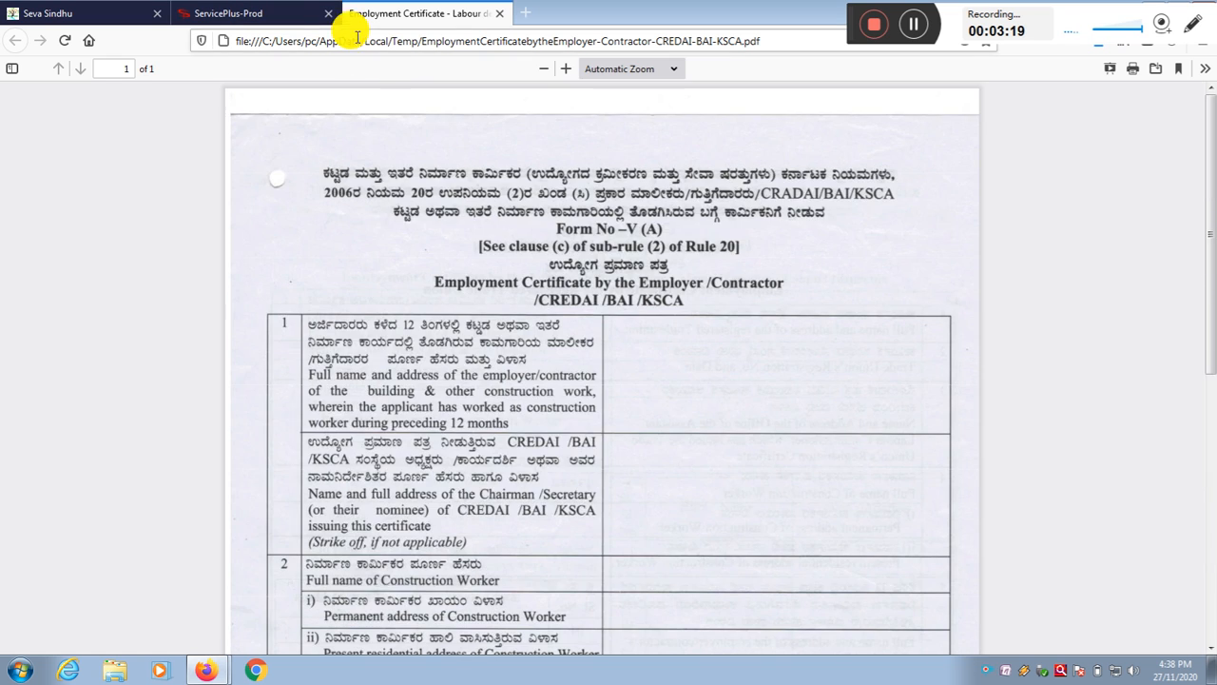
left_click(276, 15)
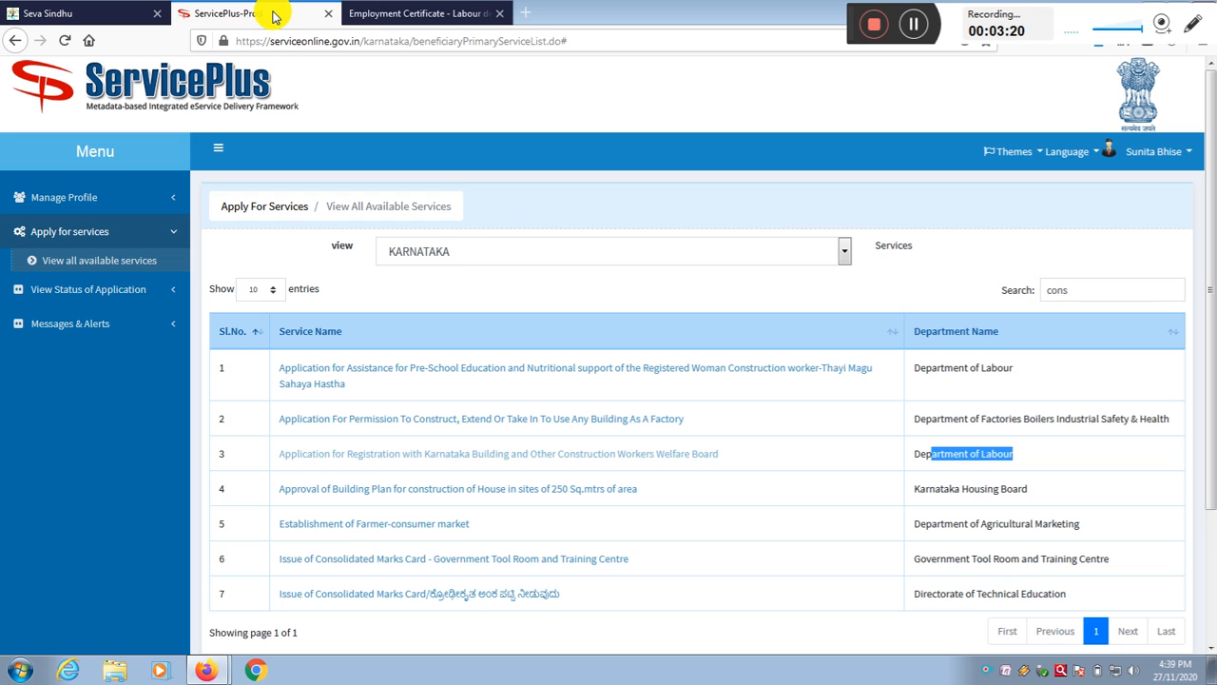
left_click(498, 14)
scroll(570, 353, "down", 3)
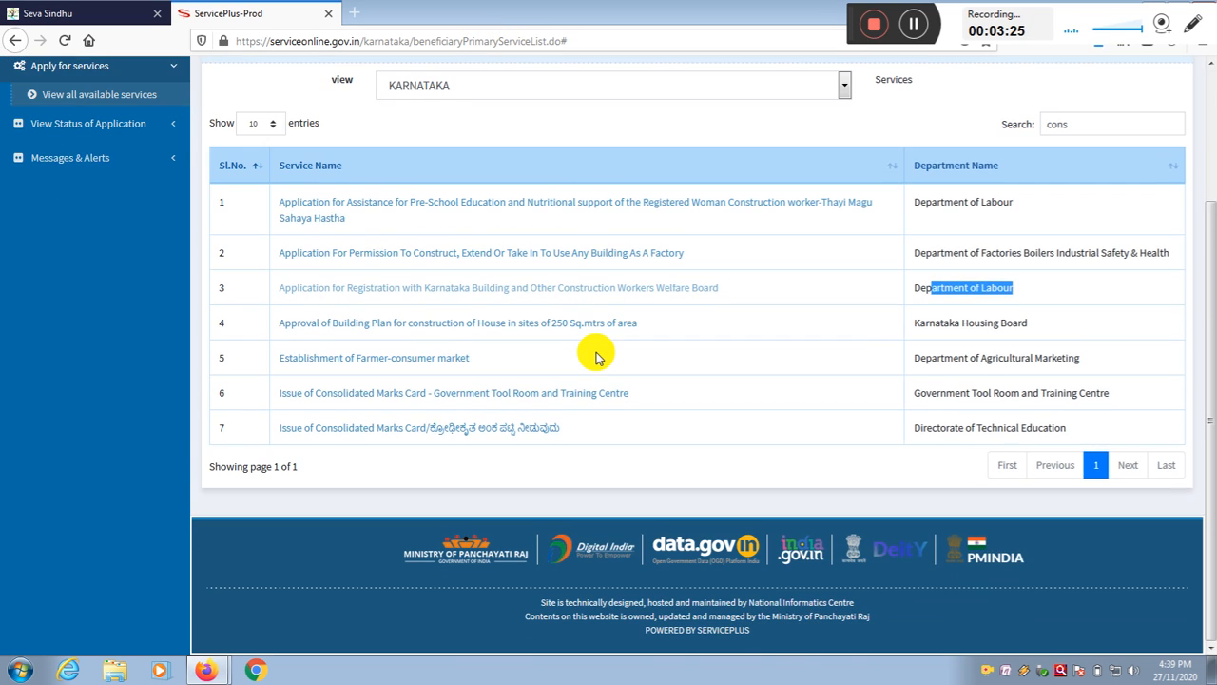
scroll(595, 354, "up", 3)
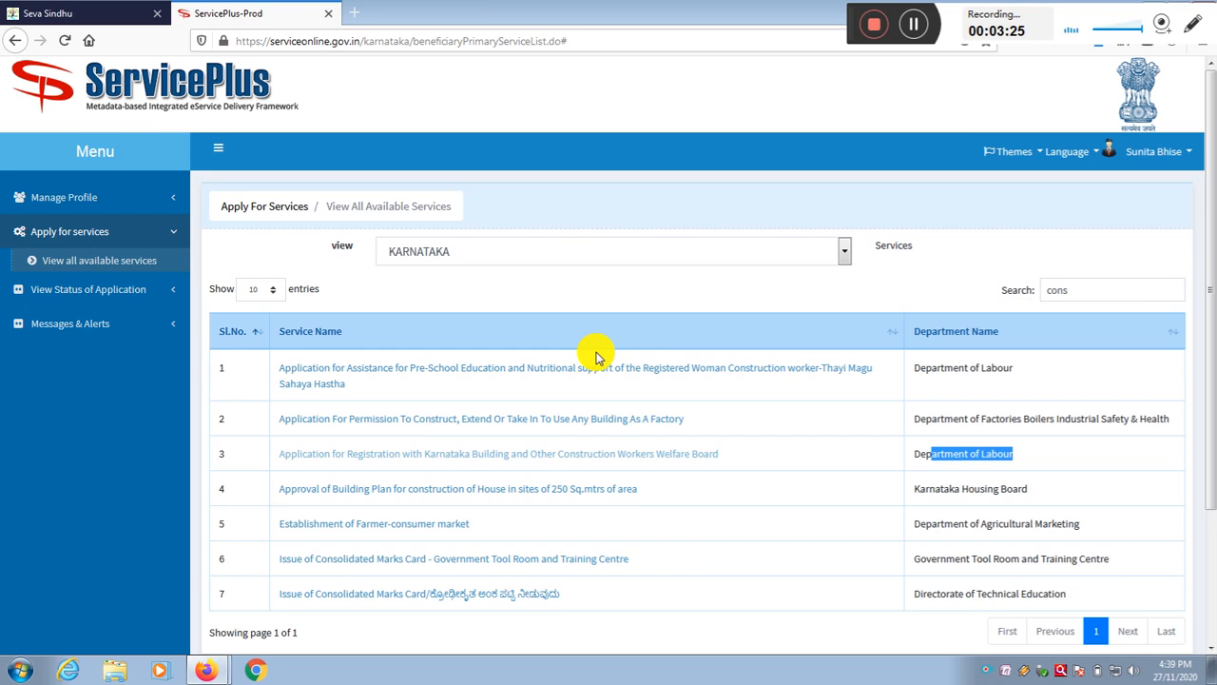
left_click(384, 457)
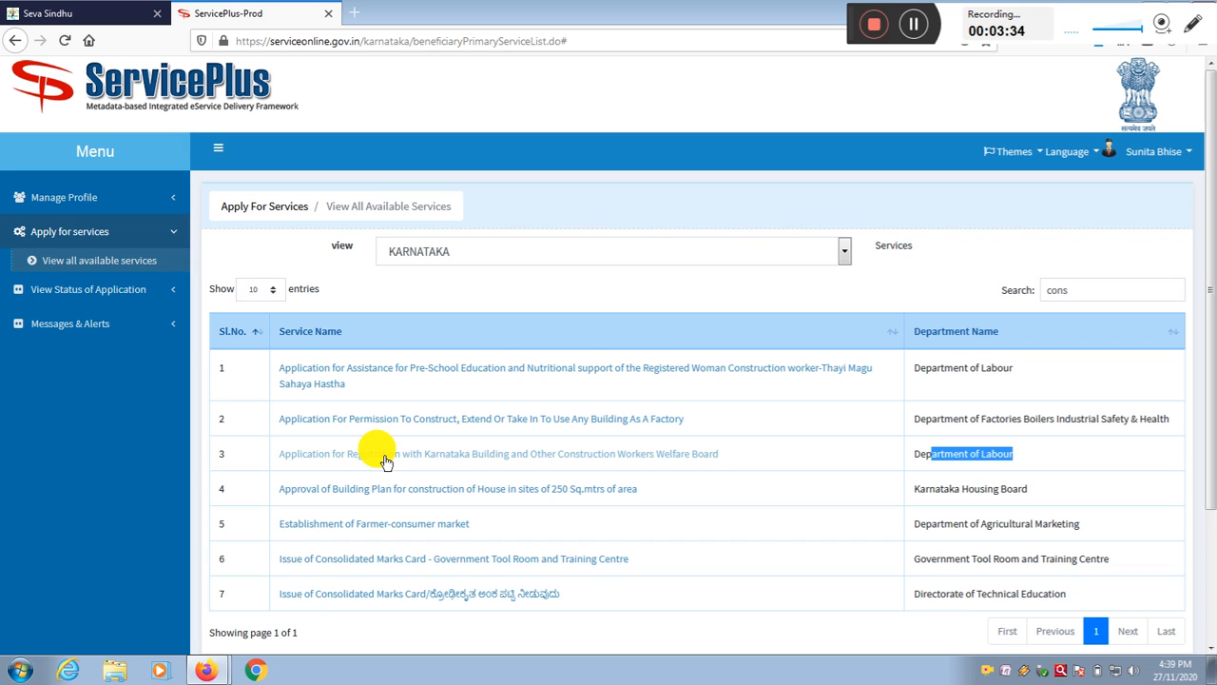
left_click(202, 673)
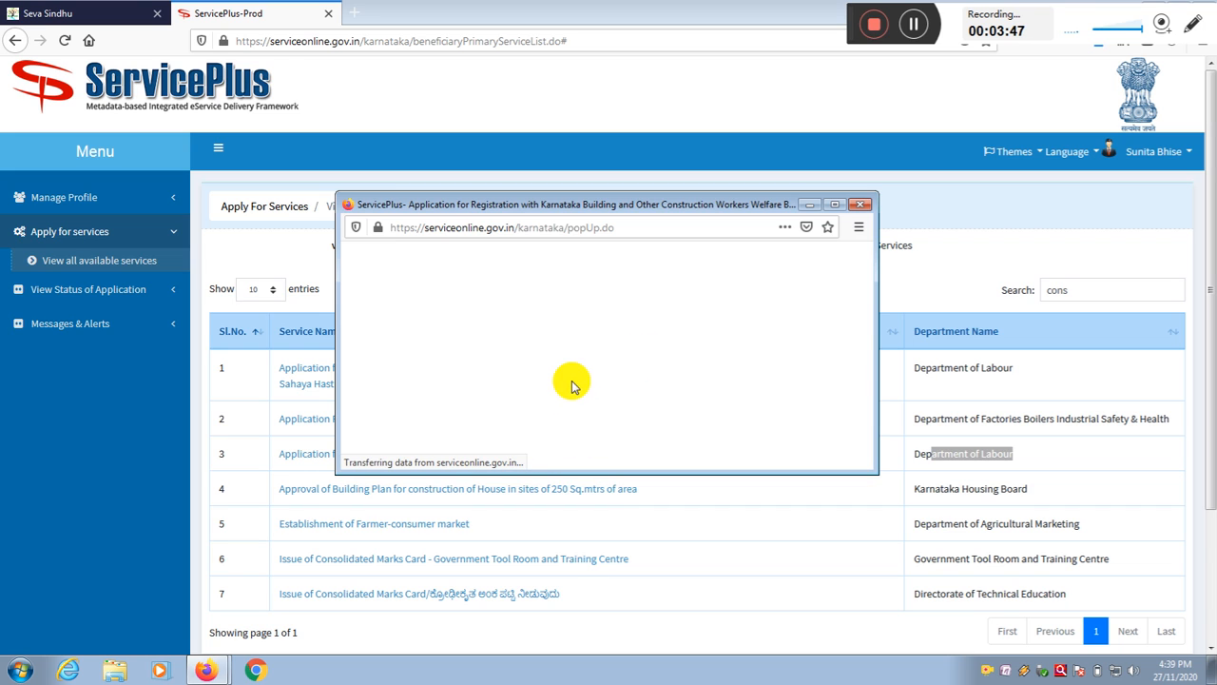
left_click(860, 205)
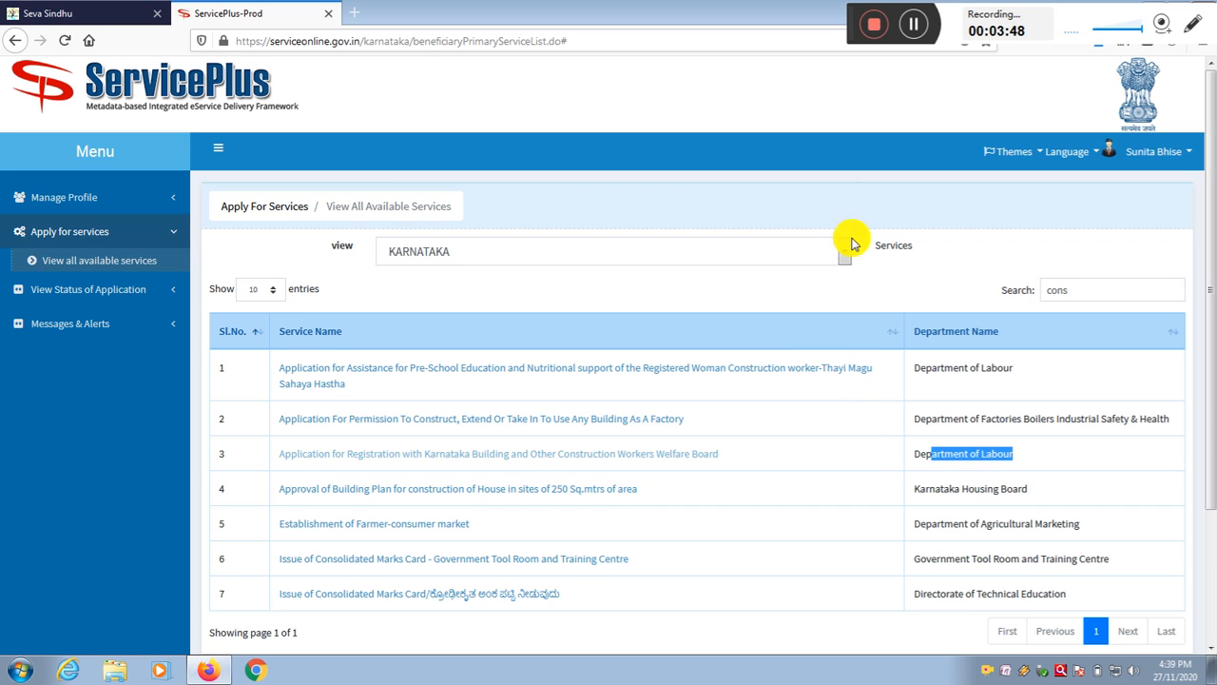
Reopen the Karnataka Building and Other Construction Workers Welfare Board registration service and proceed to apply
left_click(387, 461)
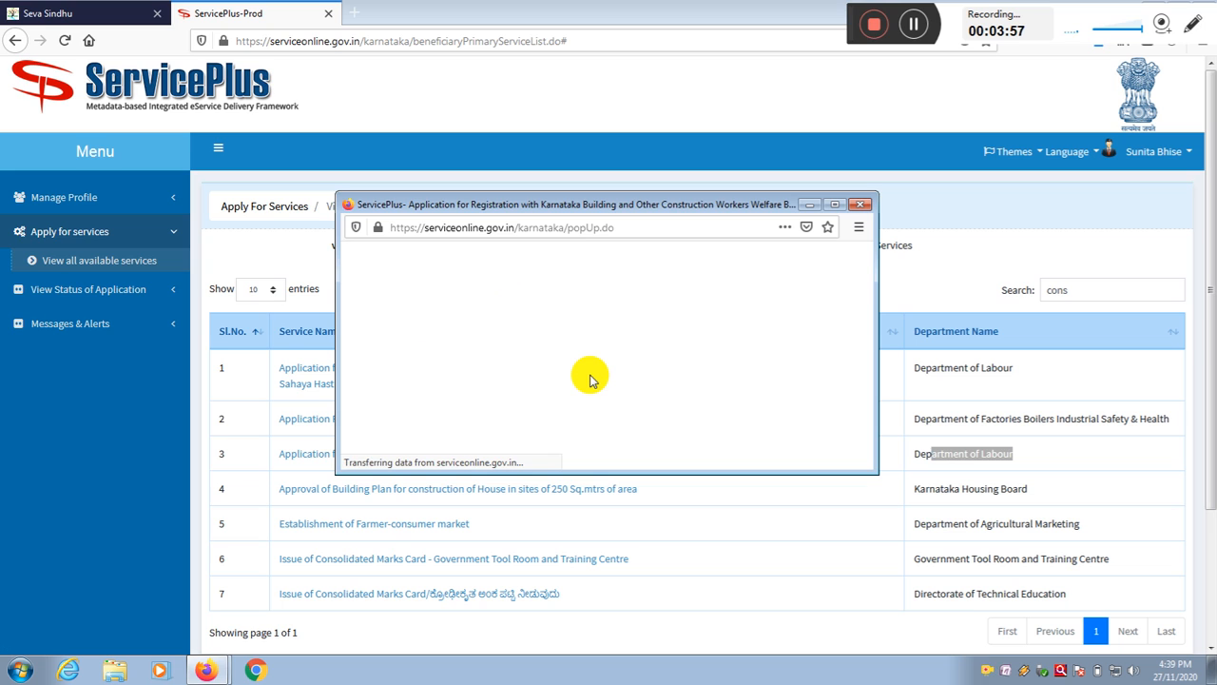
scroll(628, 347, "down", 4)
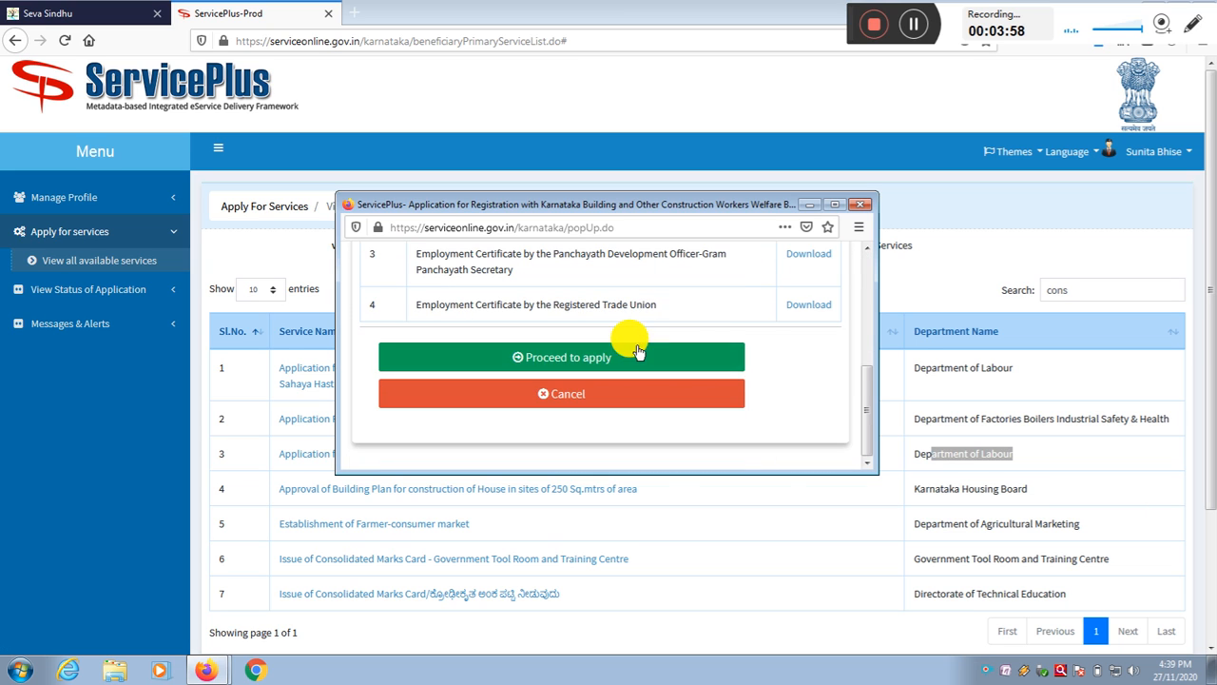
scroll(761, 363, "up", 2)
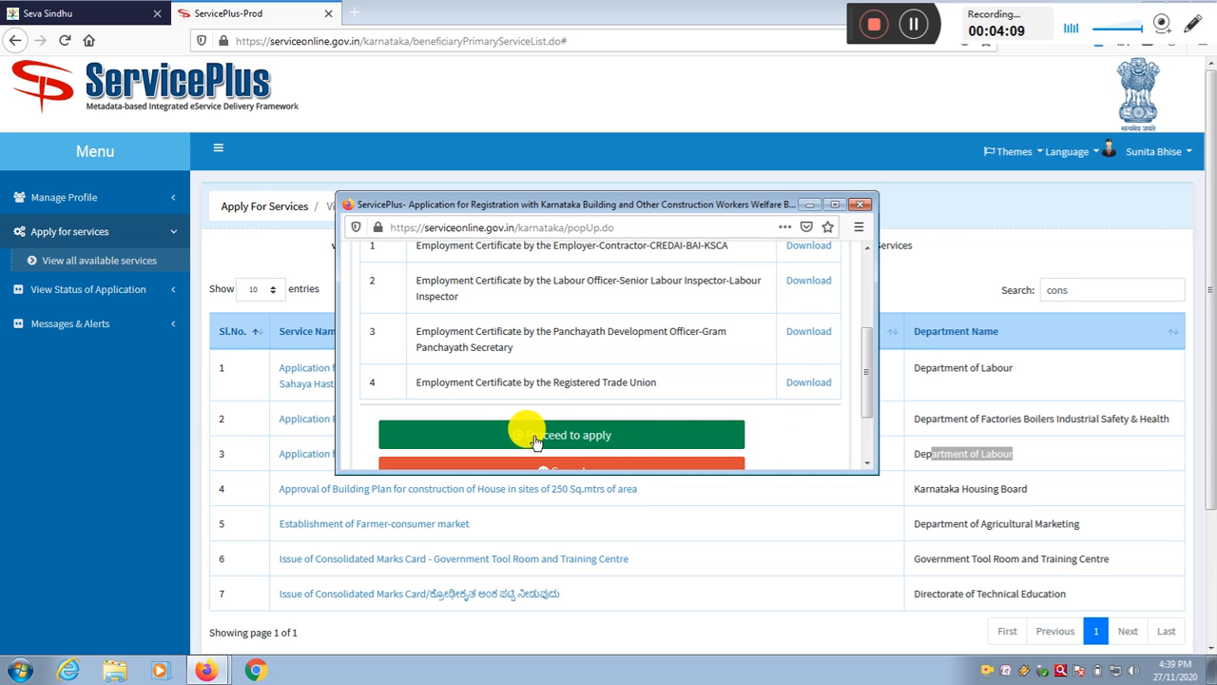
left_click(588, 434)
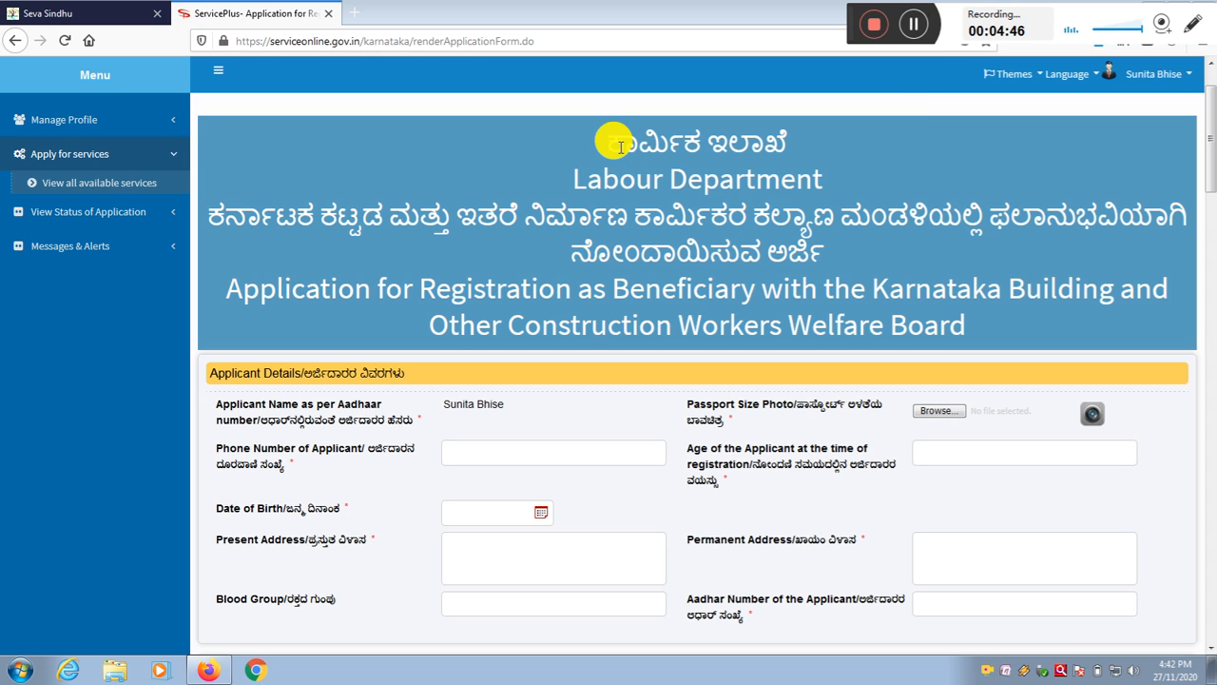
Examine the application form's Labour Department heading and the applicant name in the Applicant Details section
left_click_drag(614, 143, 957, 337)
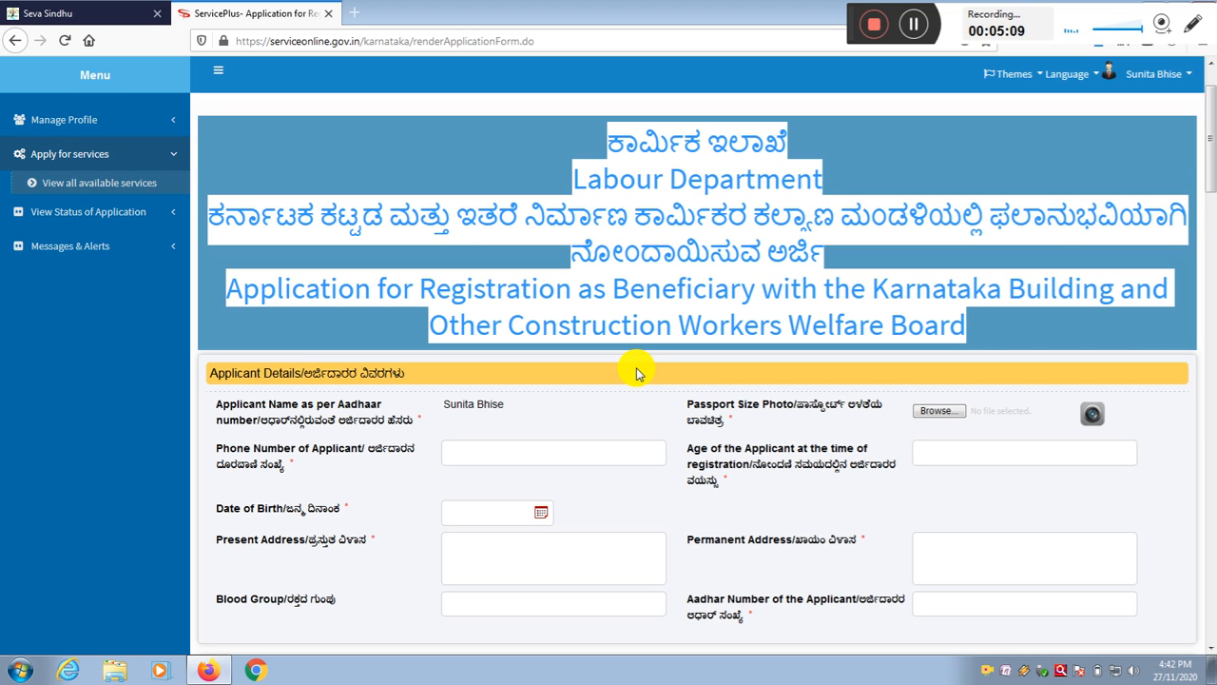
left_click(611, 399)
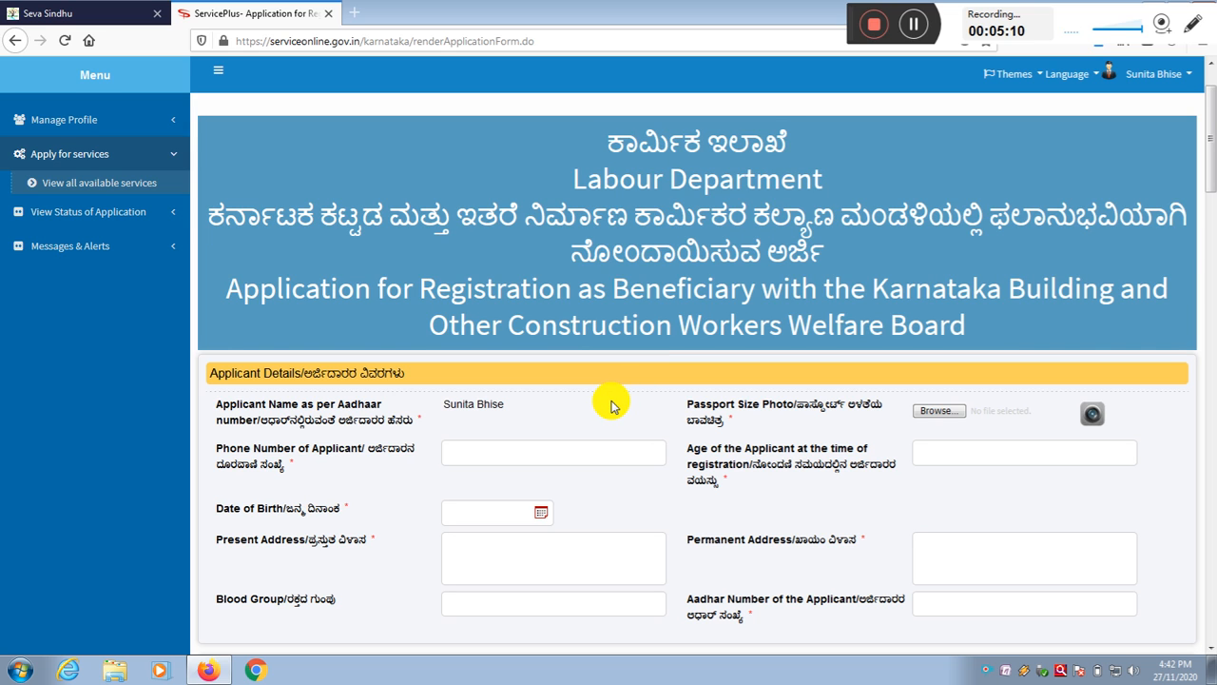
scroll(612, 404, "down", 2)
scroll(609, 394, "up", 3)
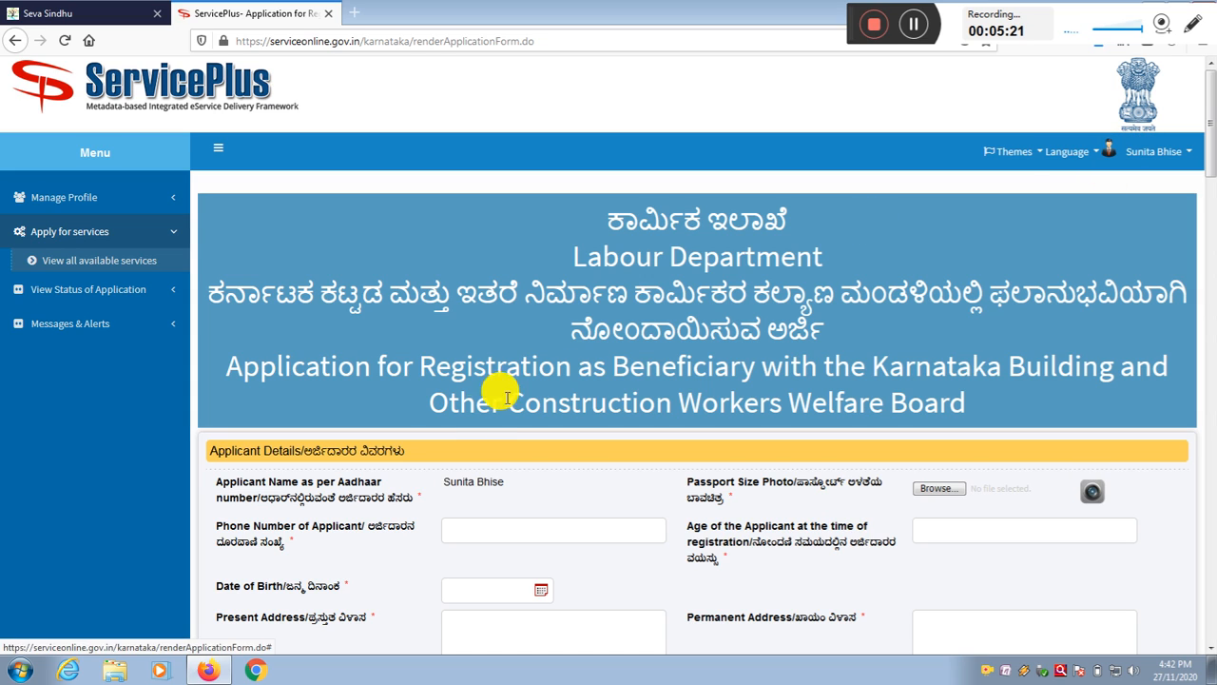
left_click_drag(435, 485, 538, 487)
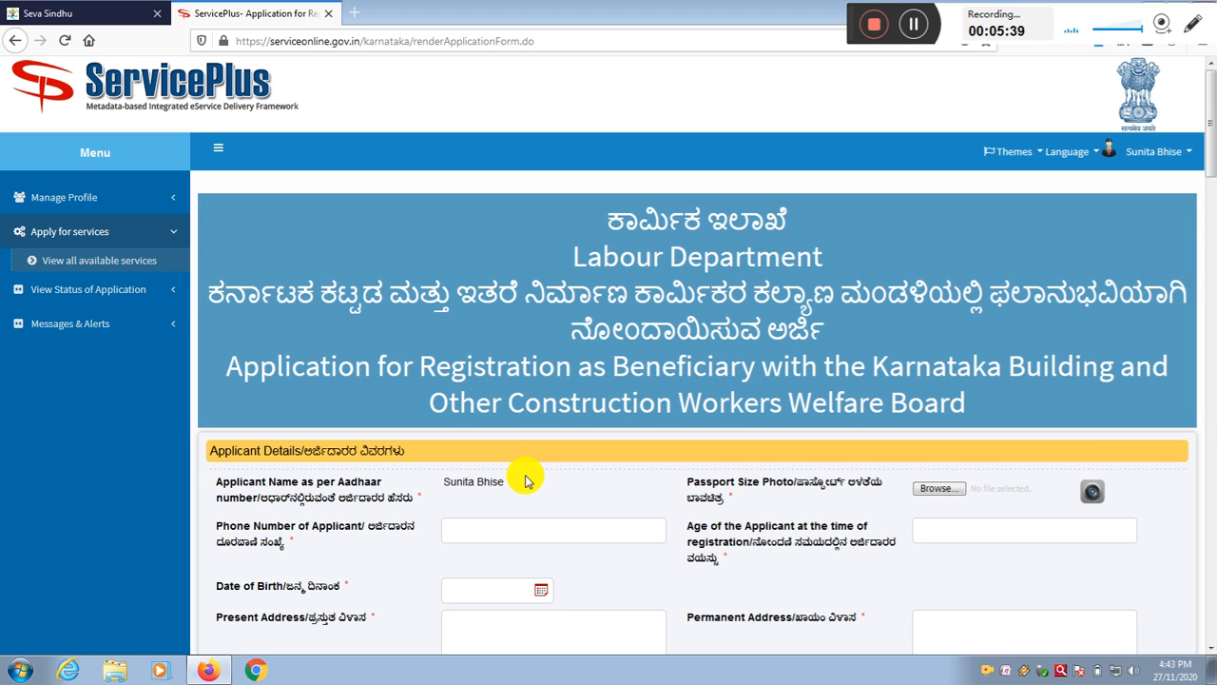
Try to upload My Photo from the Logo folder on the desktop as the applicant's passport size photo
left_click_drag(443, 483, 557, 479)
left_click(566, 495)
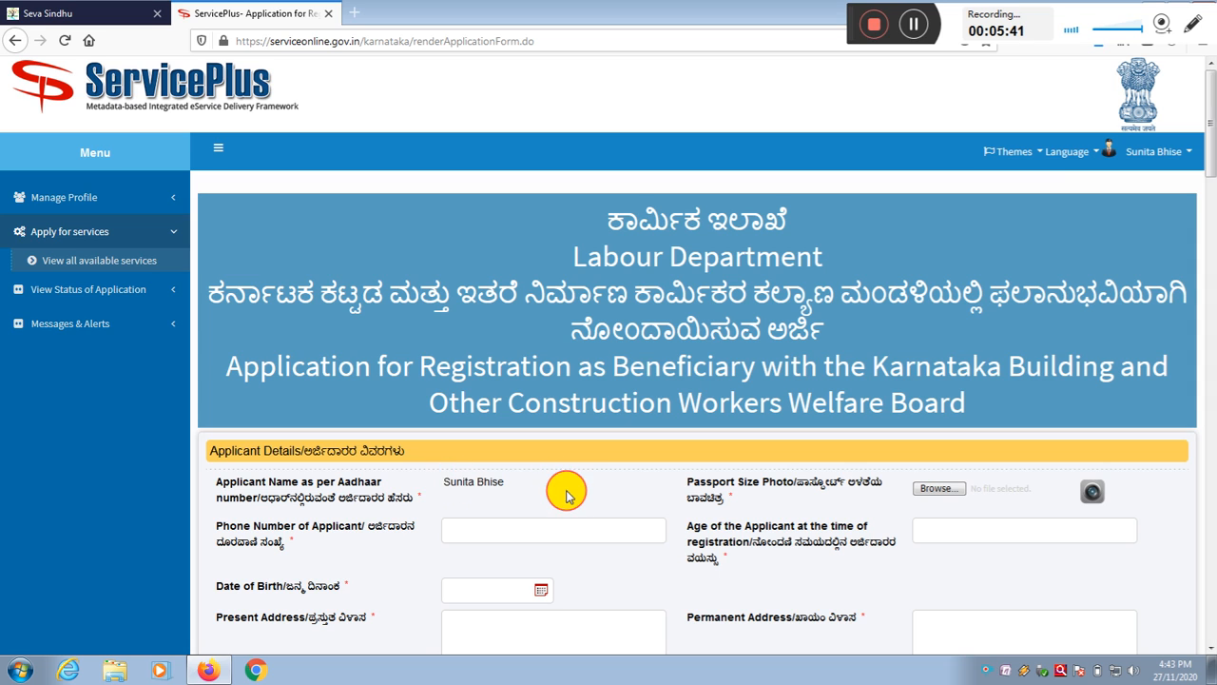
scroll(574, 467, "down", 3)
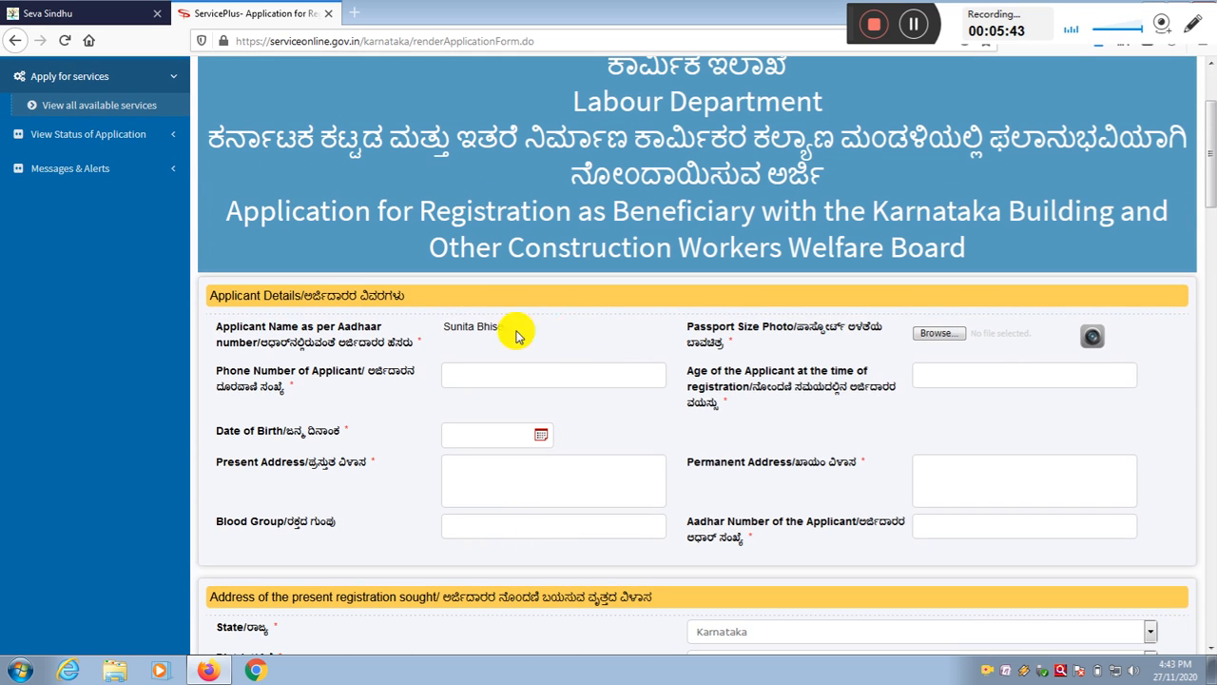
left_click(933, 336)
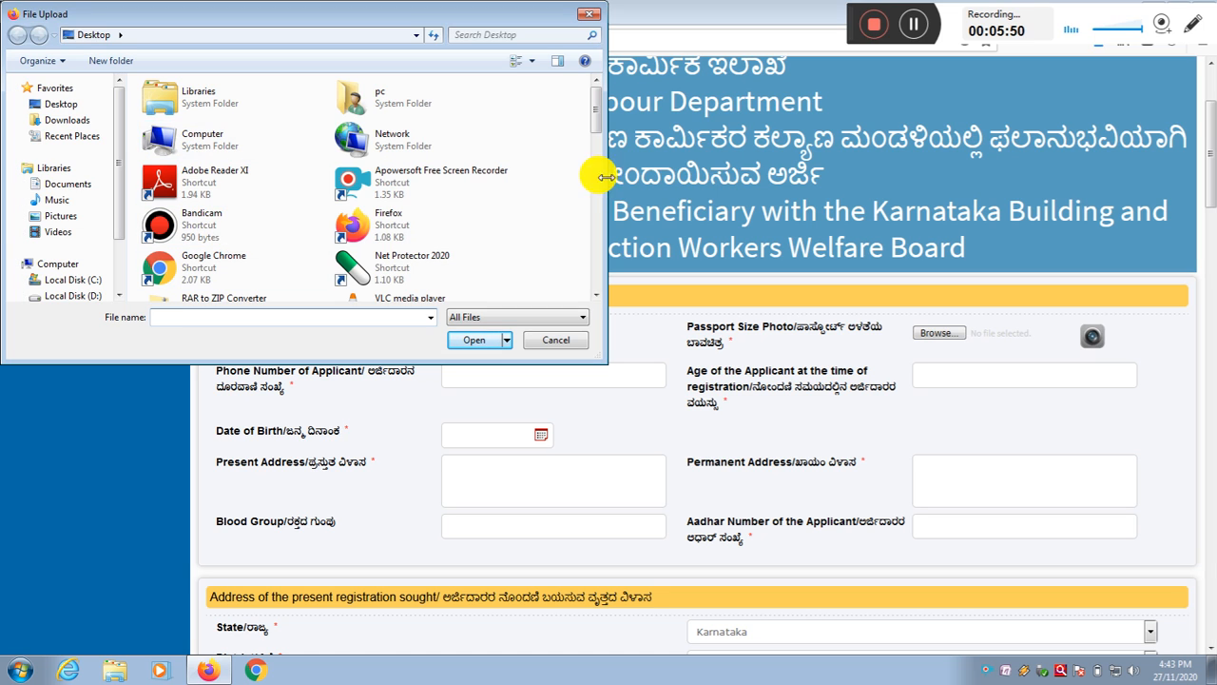
scroll(593, 138, "down", 5)
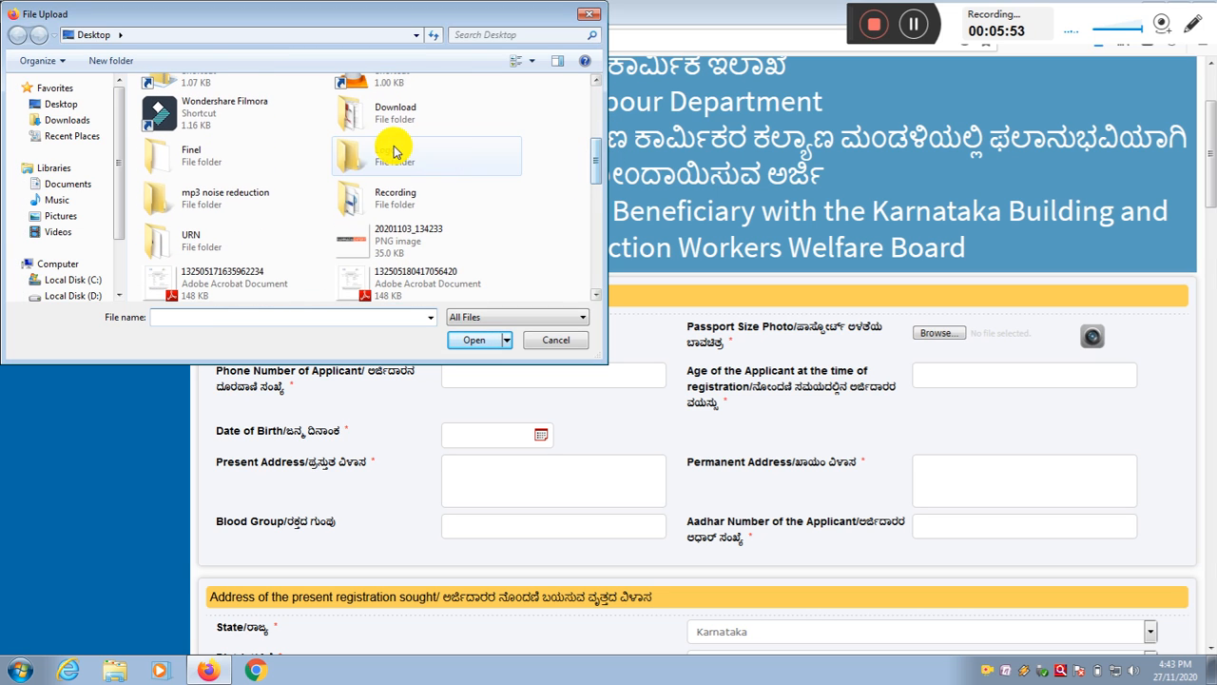
double_click(395, 150)
left_click(347, 217)
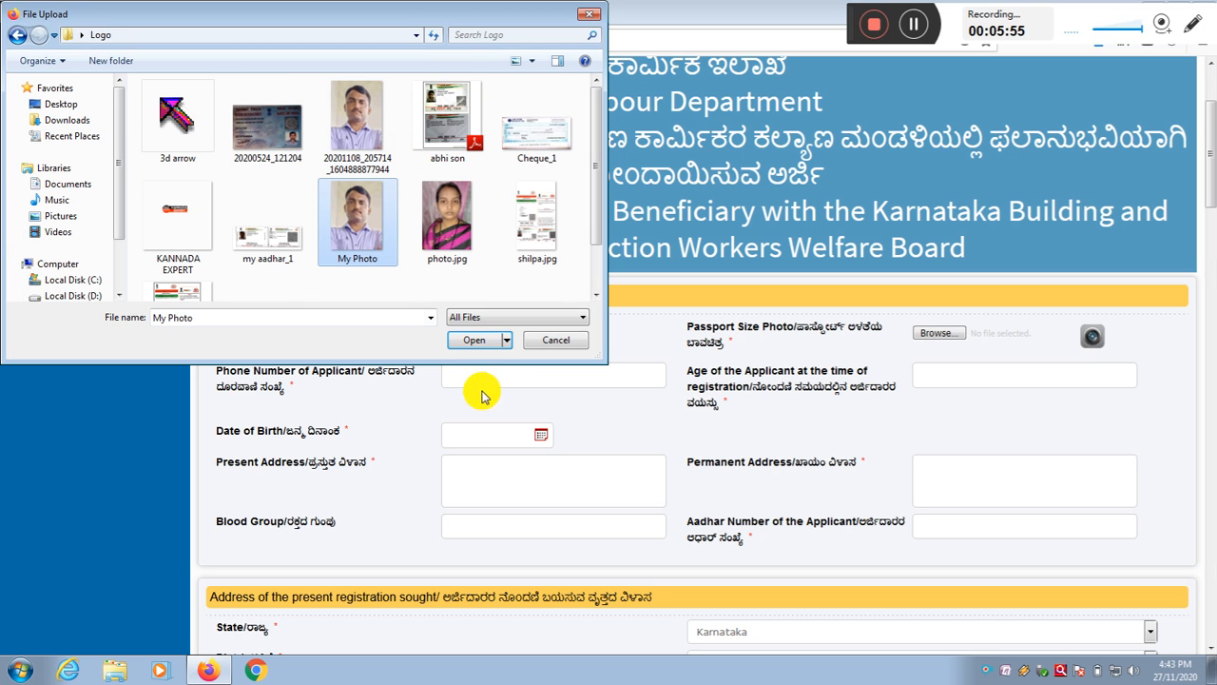
left_click(479, 343)
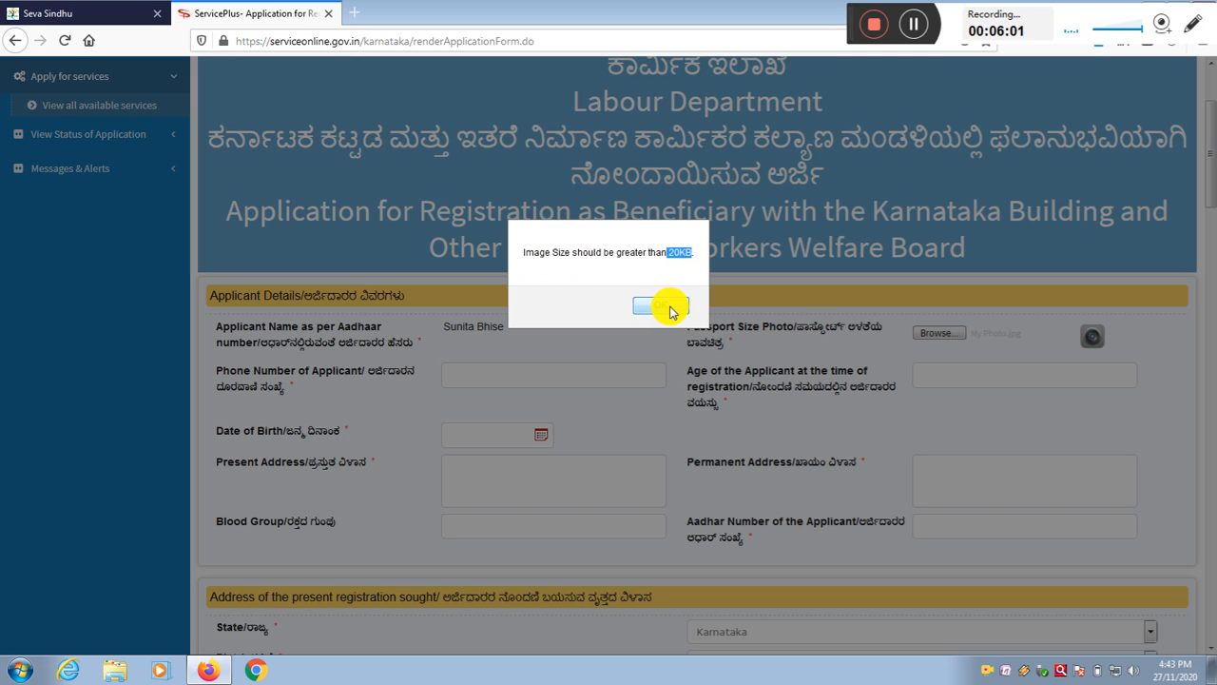
left_click(665, 305)
left_click(951, 333)
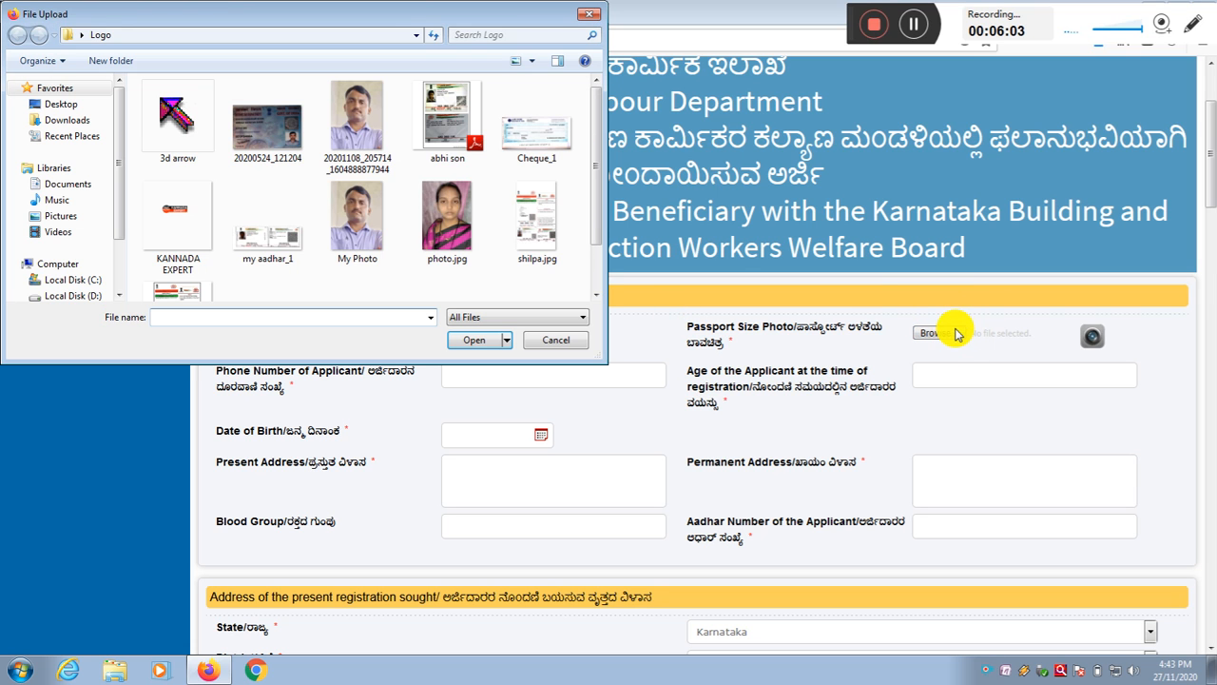
left_click(371, 154)
left_click(478, 342)
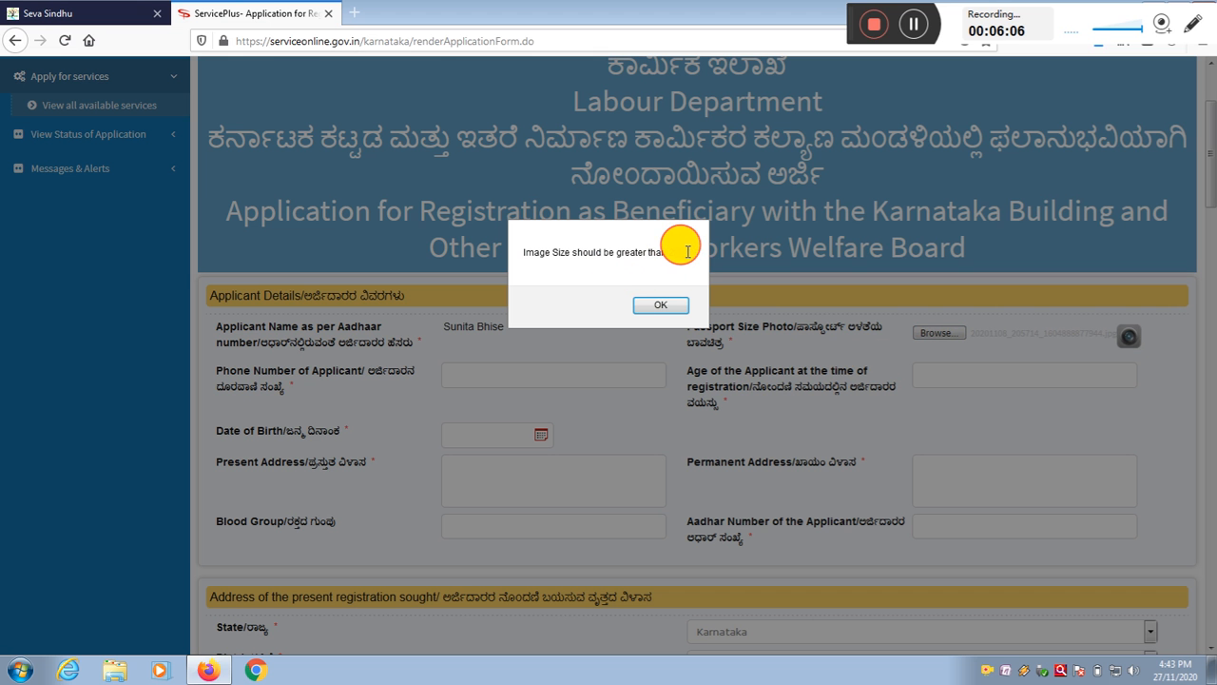
left_click(659, 306)
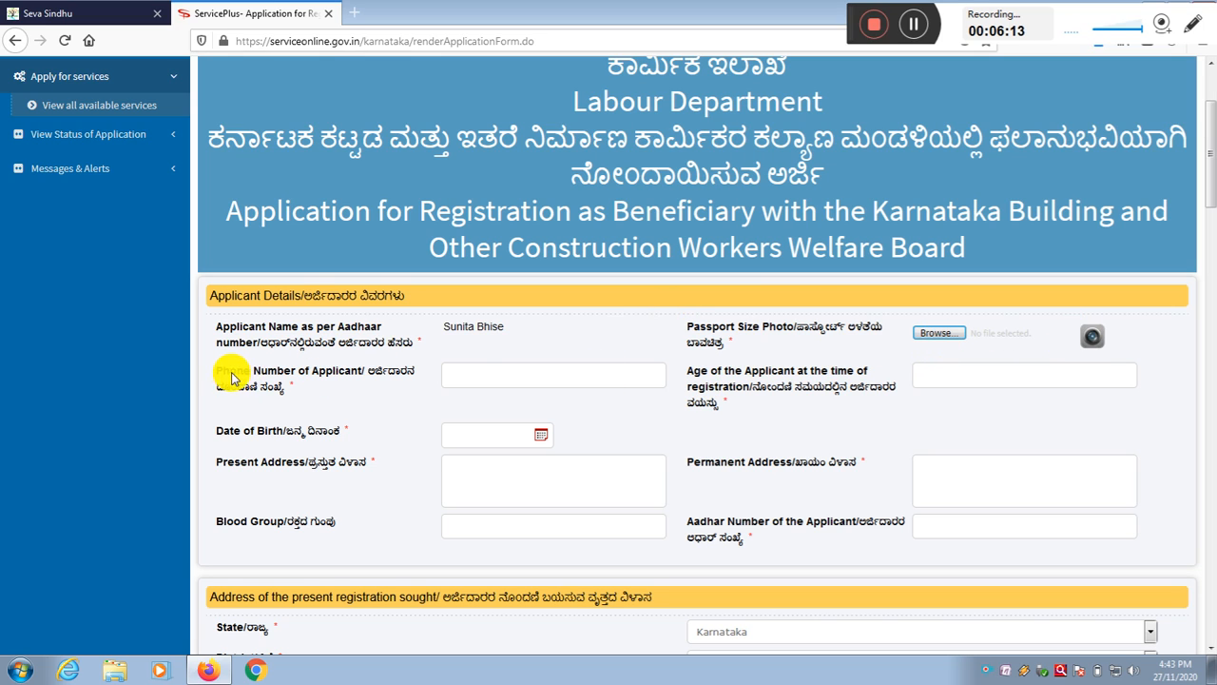
Enter the applicant's date of birth in Applicant Details by choosing the year and day in the calendar
left_click_drag(231, 372, 365, 373)
left_click(480, 375)
scroll(517, 295, "down", 3)
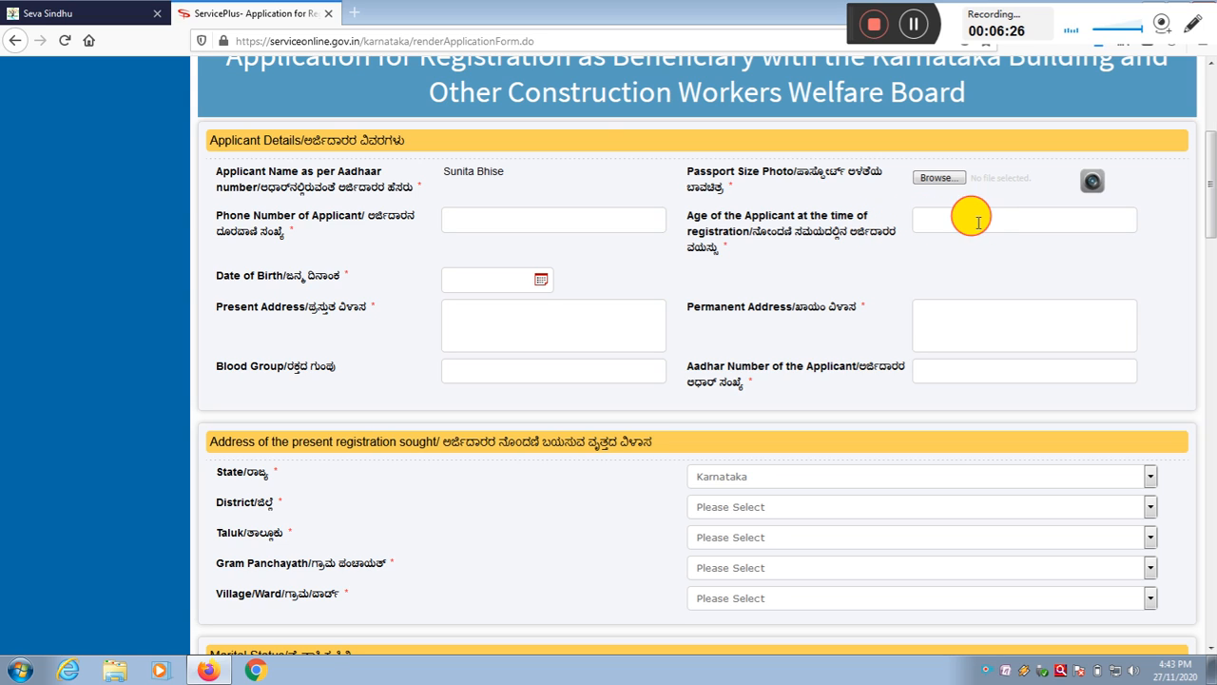
left_click(541, 285)
left_click(602, 314)
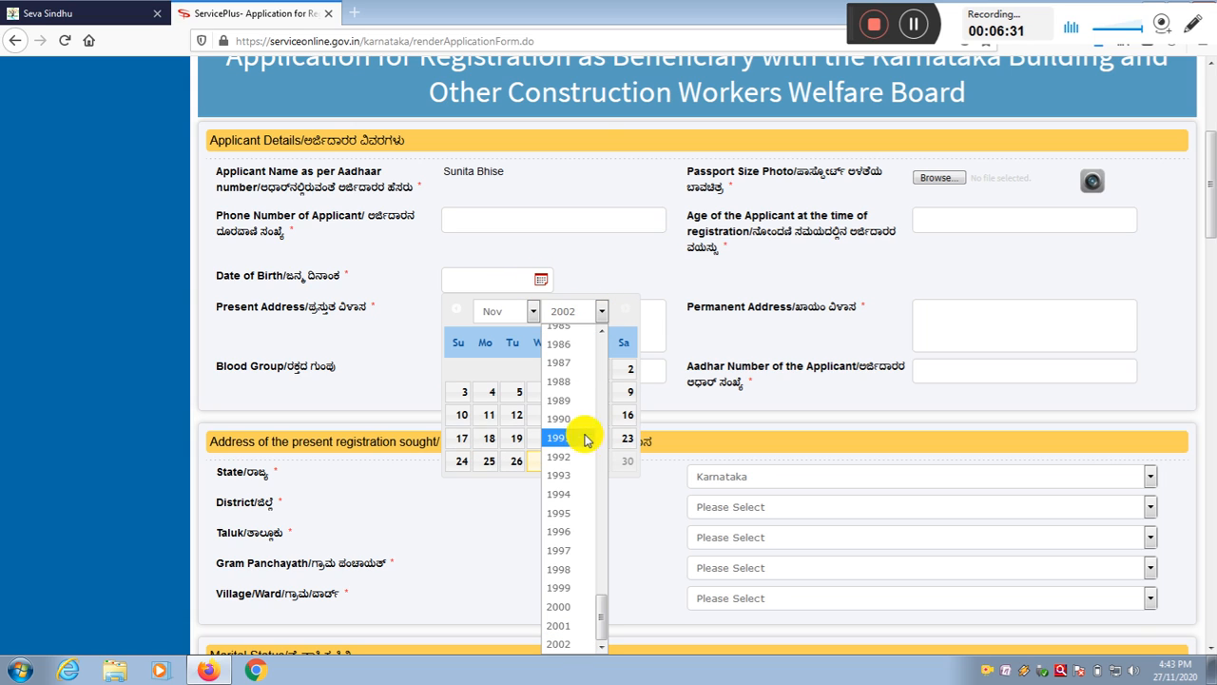
left_click(577, 496)
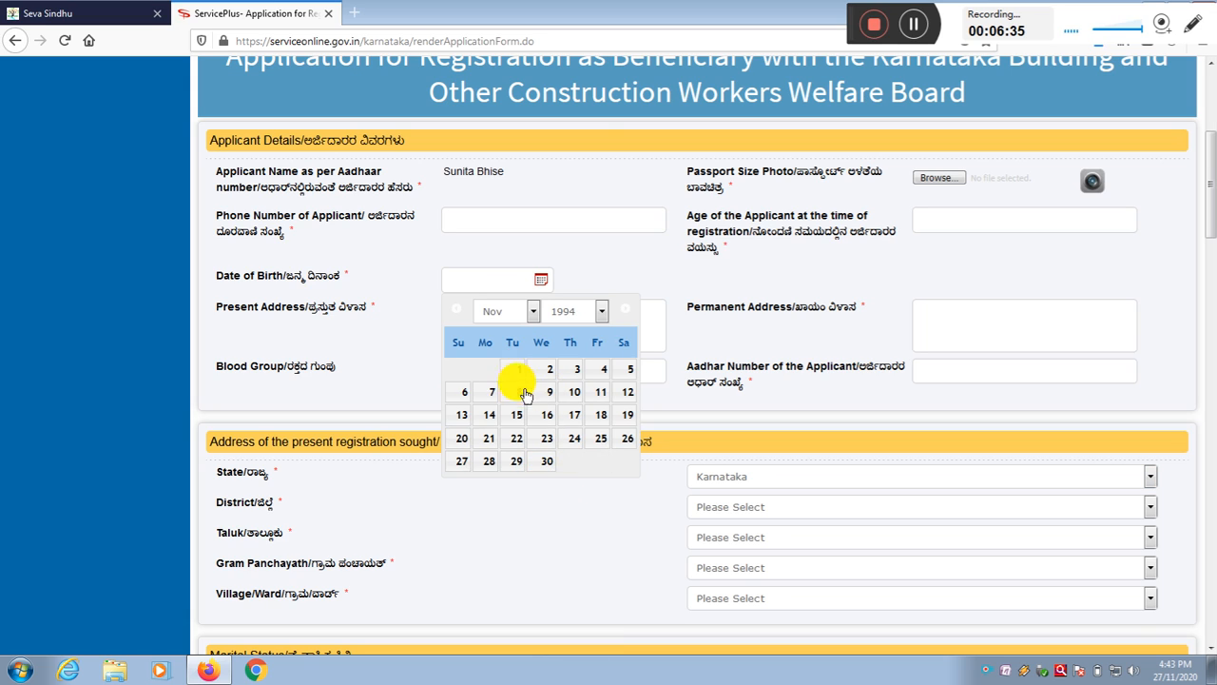
left_click(521, 369)
Check the Date of Birth field against the applicant's age at the time of registration
left_click_drag(936, 220, 900, 218)
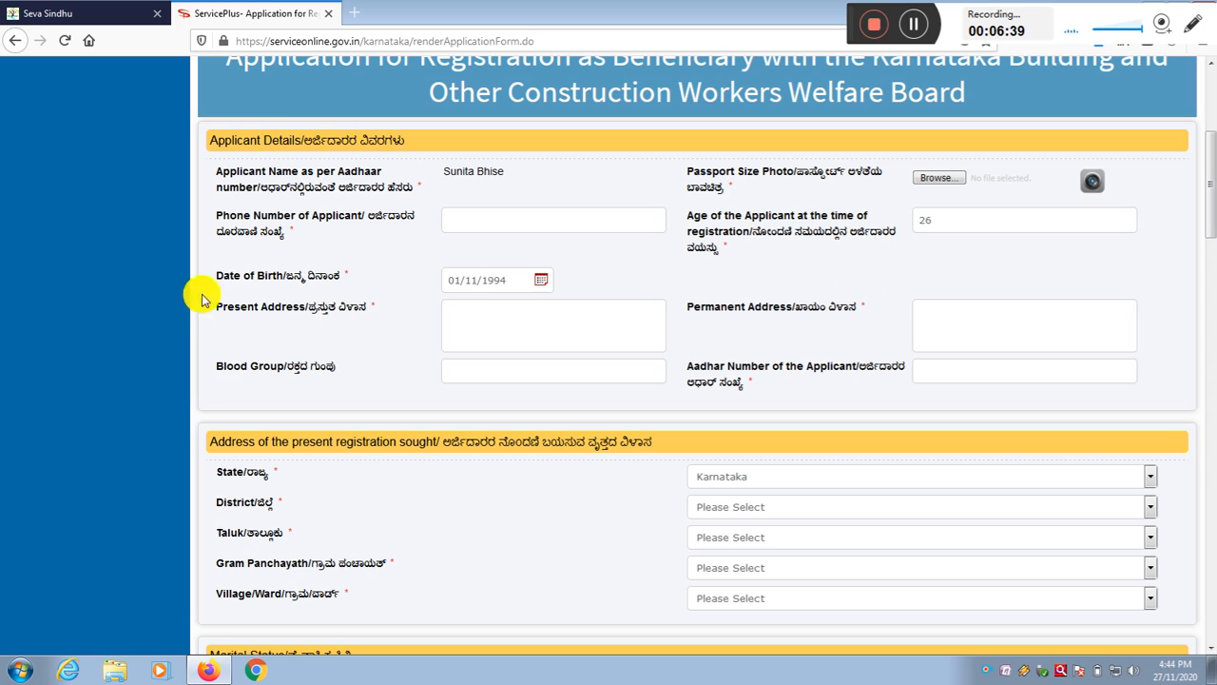
left_click_drag(228, 276, 425, 321)
left_click(347, 278)
left_click_drag(316, 277, 364, 281)
left_click(383, 280)
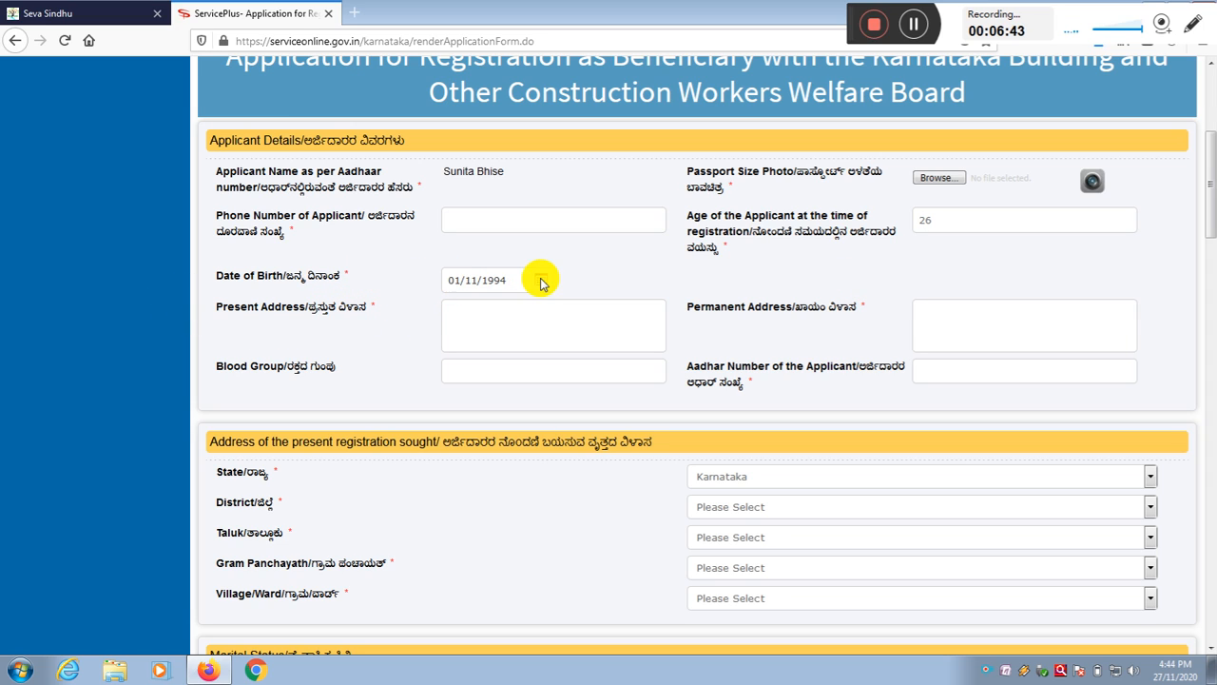
double_click(924, 221)
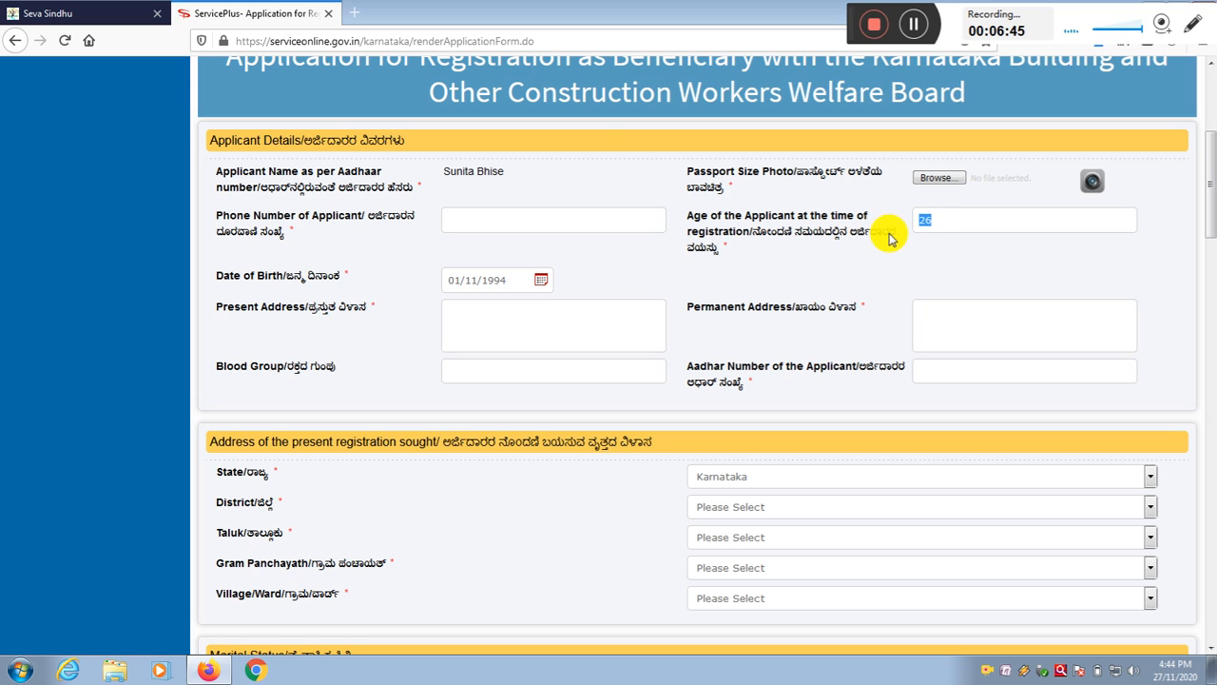
Fill in the Present Address with three placeholder lines: xxxx, xxxxx and xxxxxx
left_click_drag(294, 312, 394, 315)
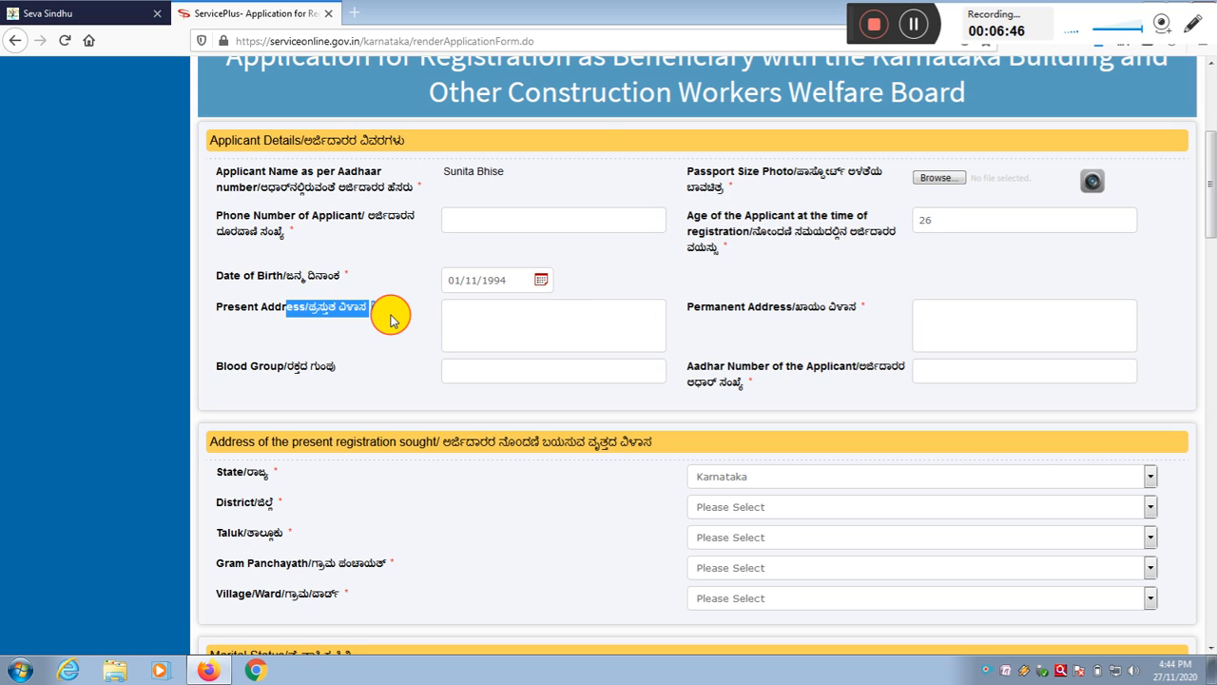
left_click(522, 335)
type("xxx")
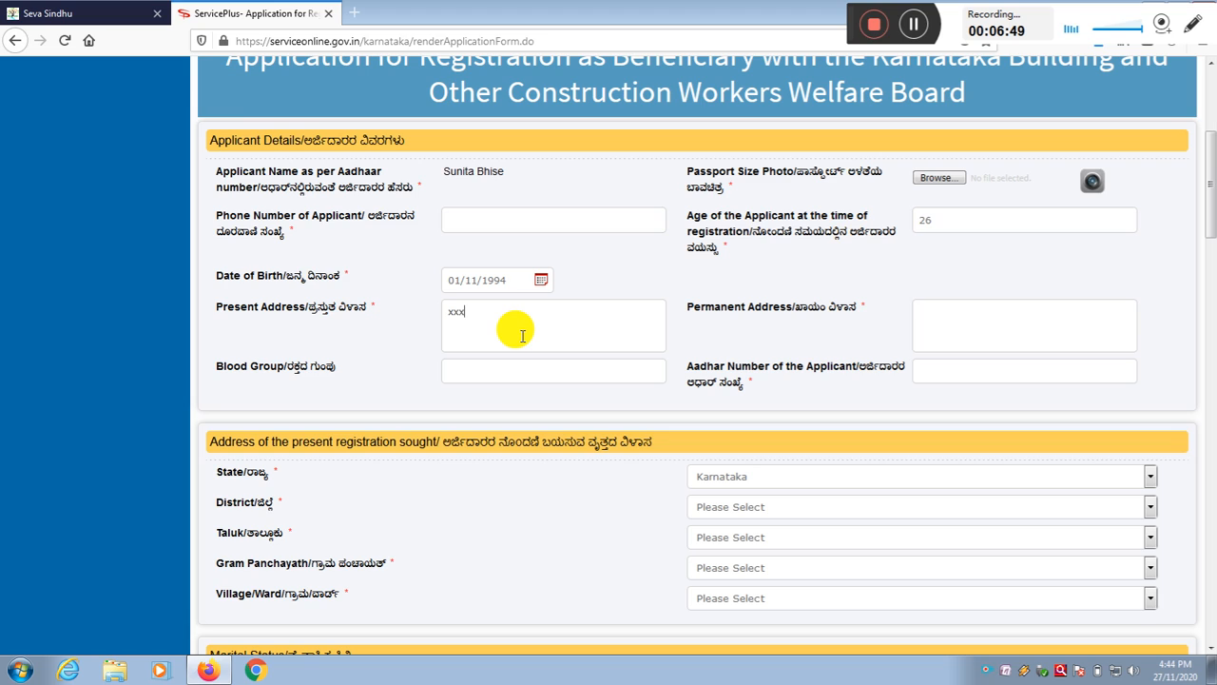
type("x ")
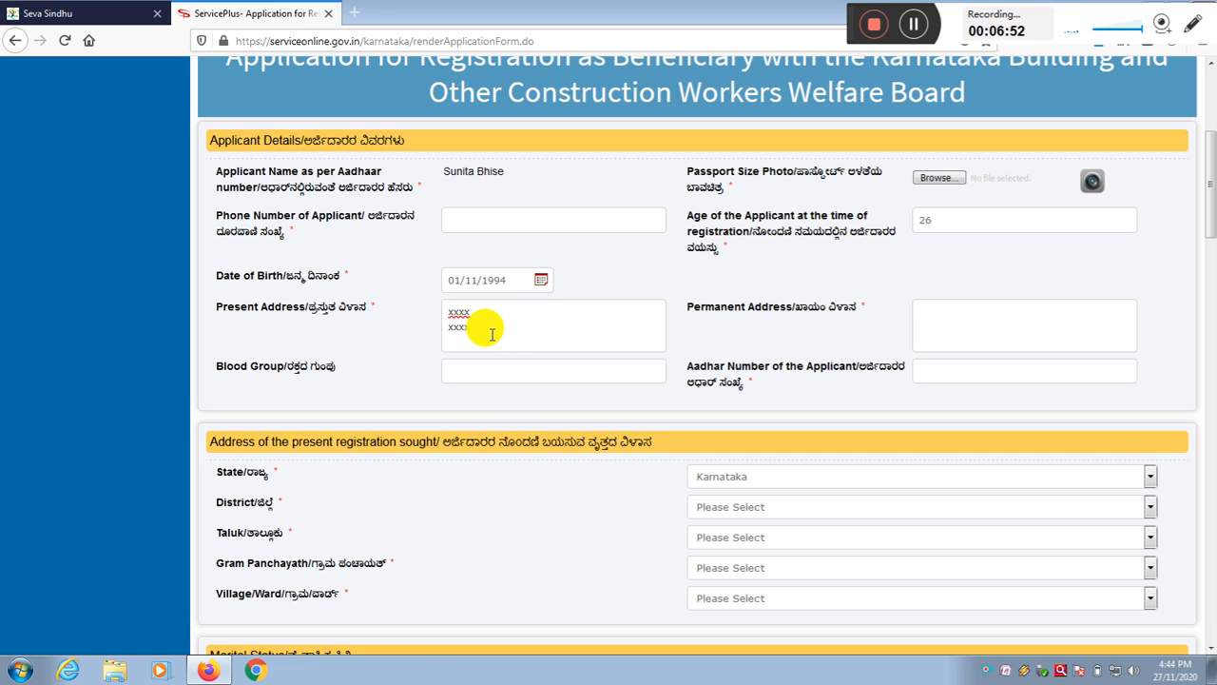
type("xx")
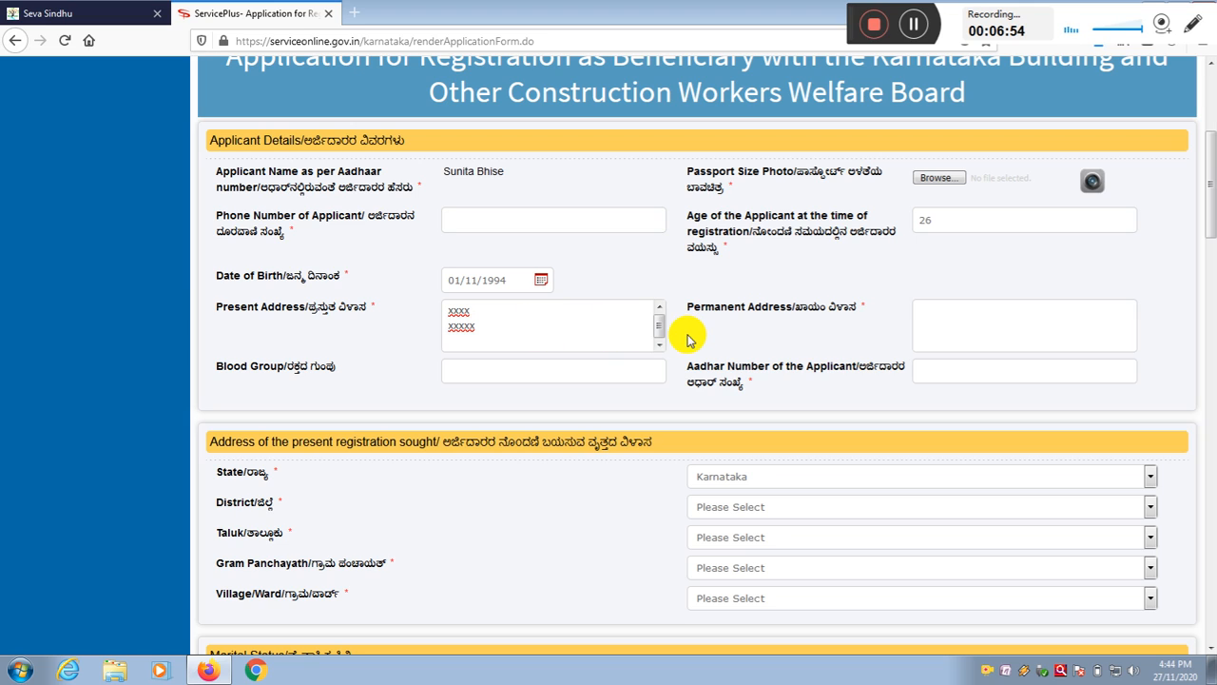
type("xxx")
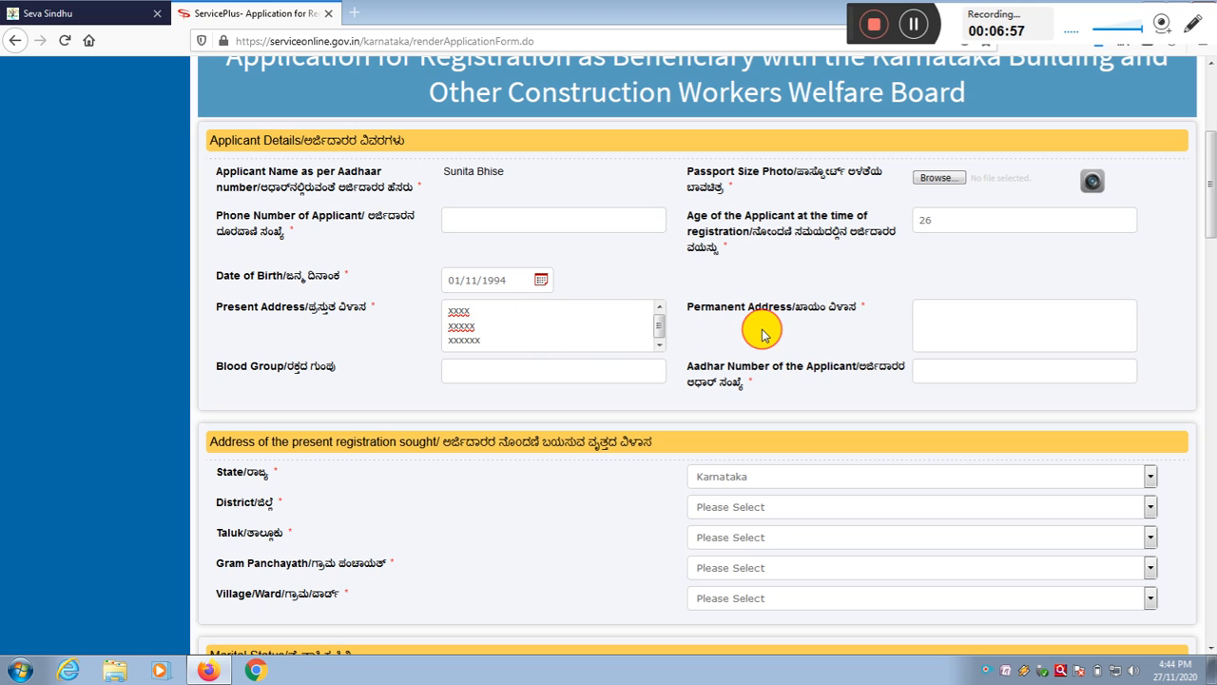
Copy the complete Present Address text into the Permanent Address field
left_click(955, 320)
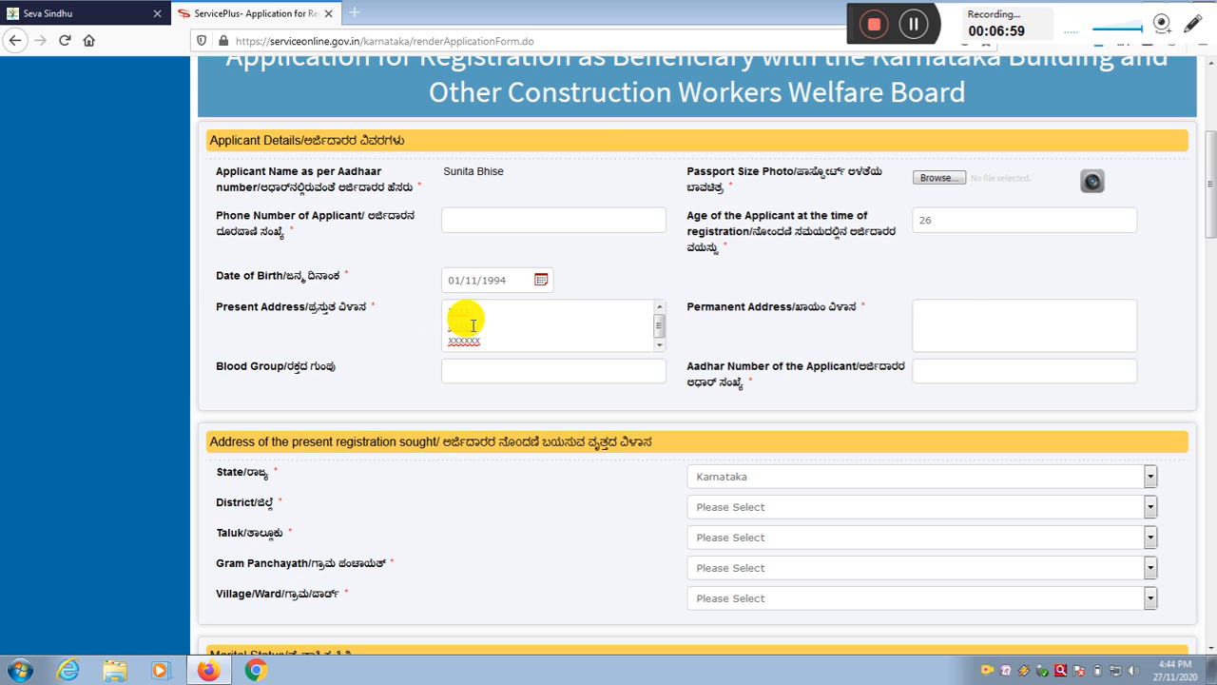
left_click_drag(451, 310, 481, 342)
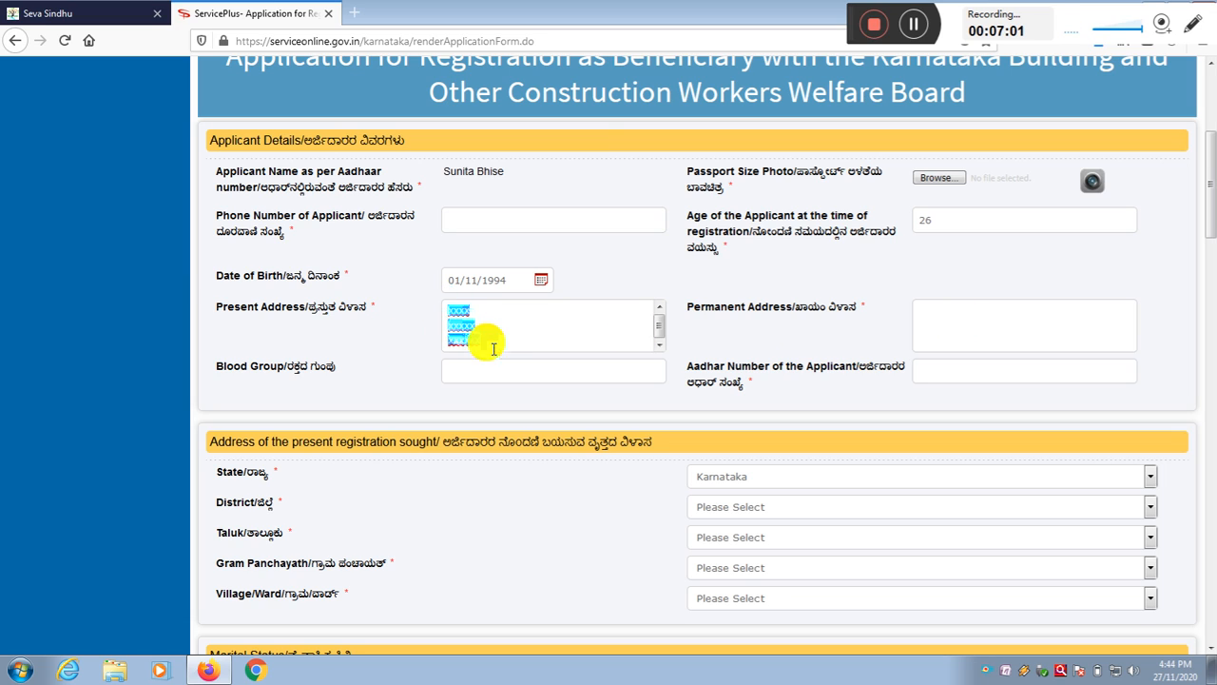
right_click(467, 325)
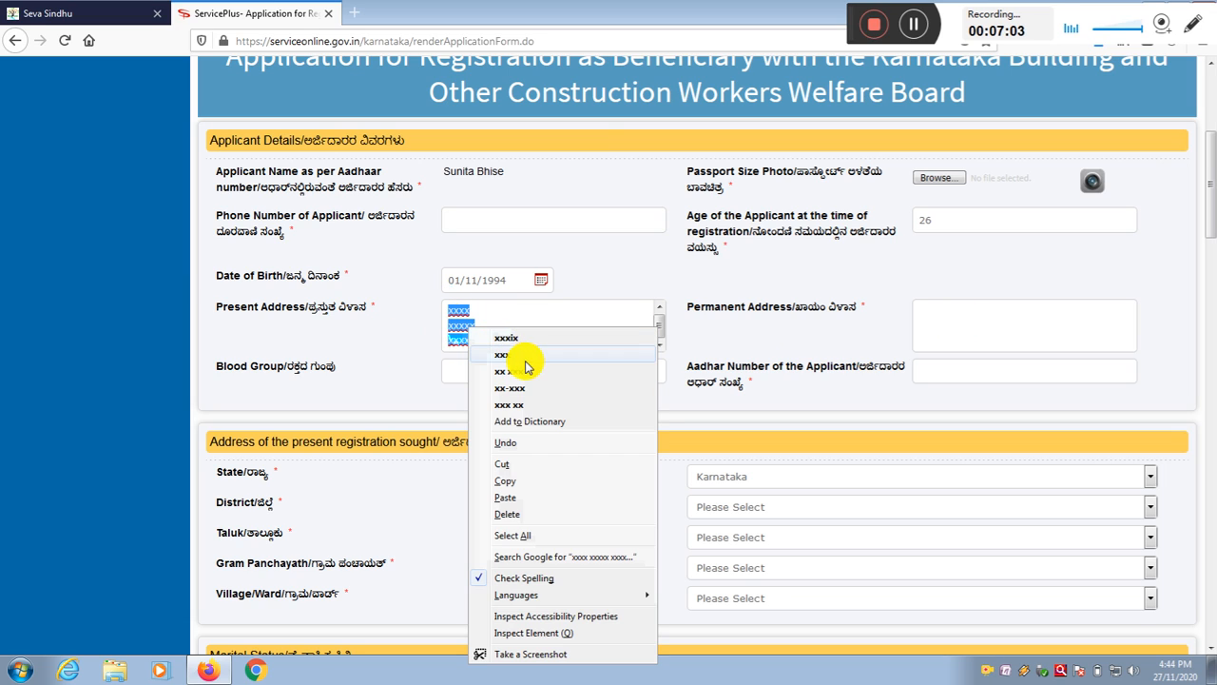
left_click(528, 481)
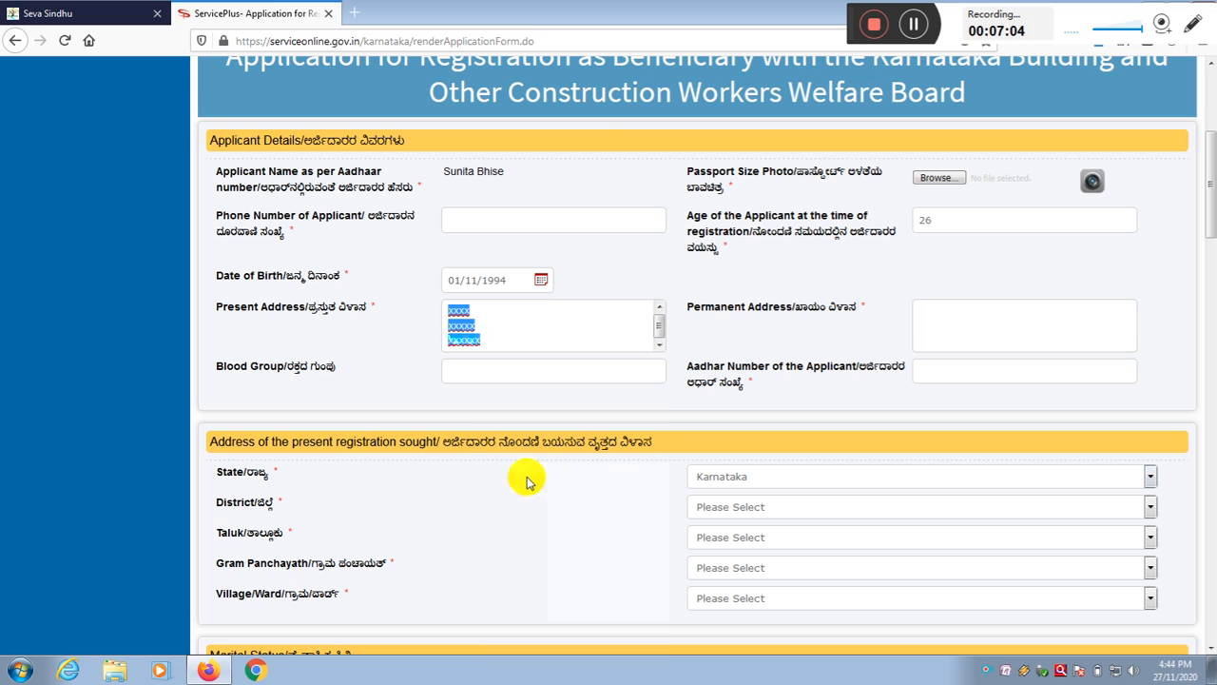
left_click(970, 320)
right_click(977, 324)
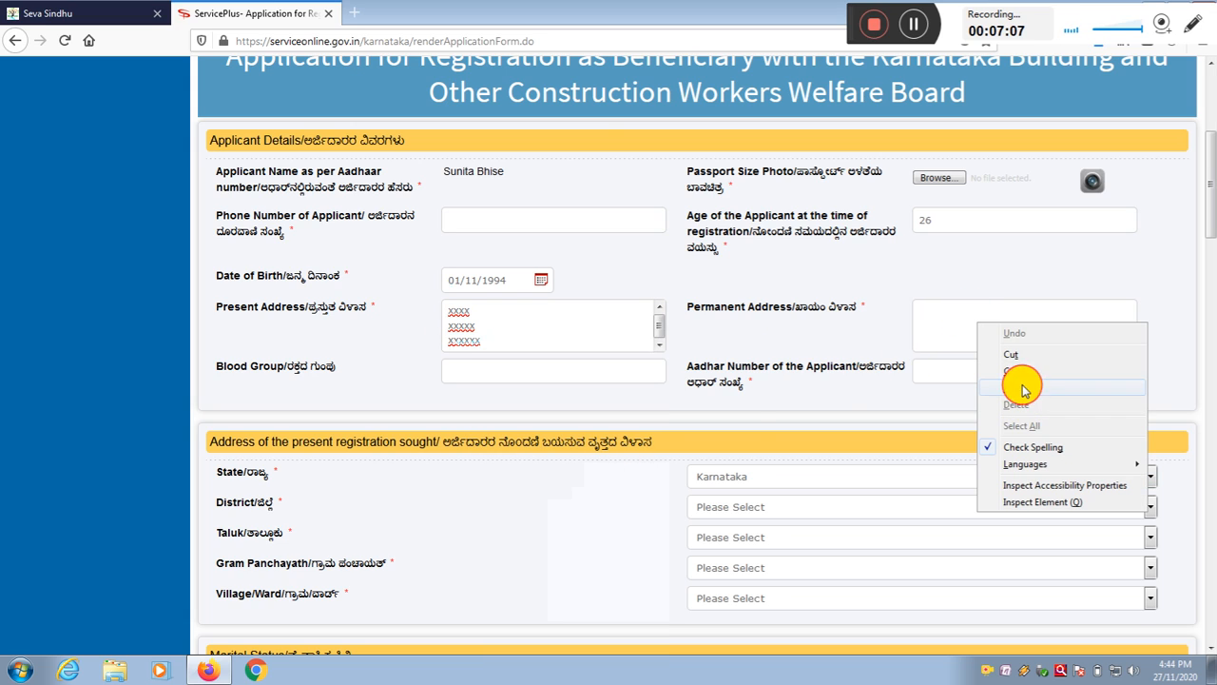
left_click(1021, 387)
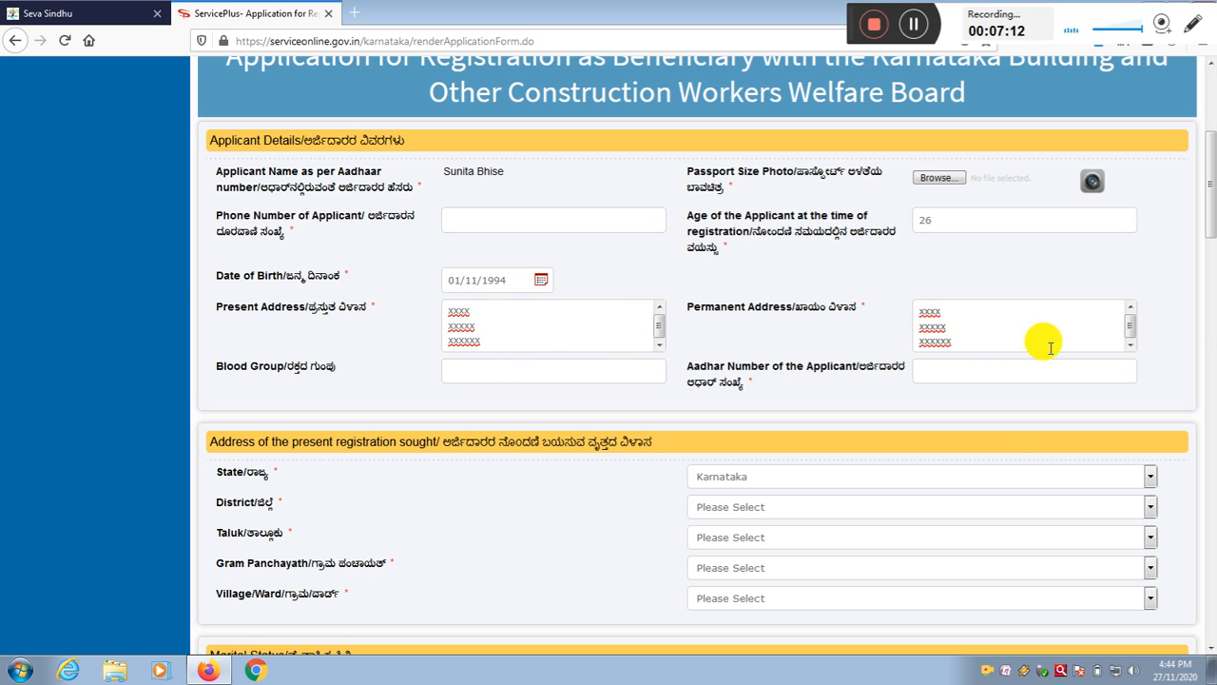
Examine the Blood Group and Aadhar Number fields of the applicant without filling them in
mouse_move(1210, 225)
left_mouse_down()
mouse_move(1213, 272)
mouse_move(1213, 245)
left_mouse_up()
left_click(509, 250)
left_click_drag(251, 245, 413, 250)
left_click(507, 249)
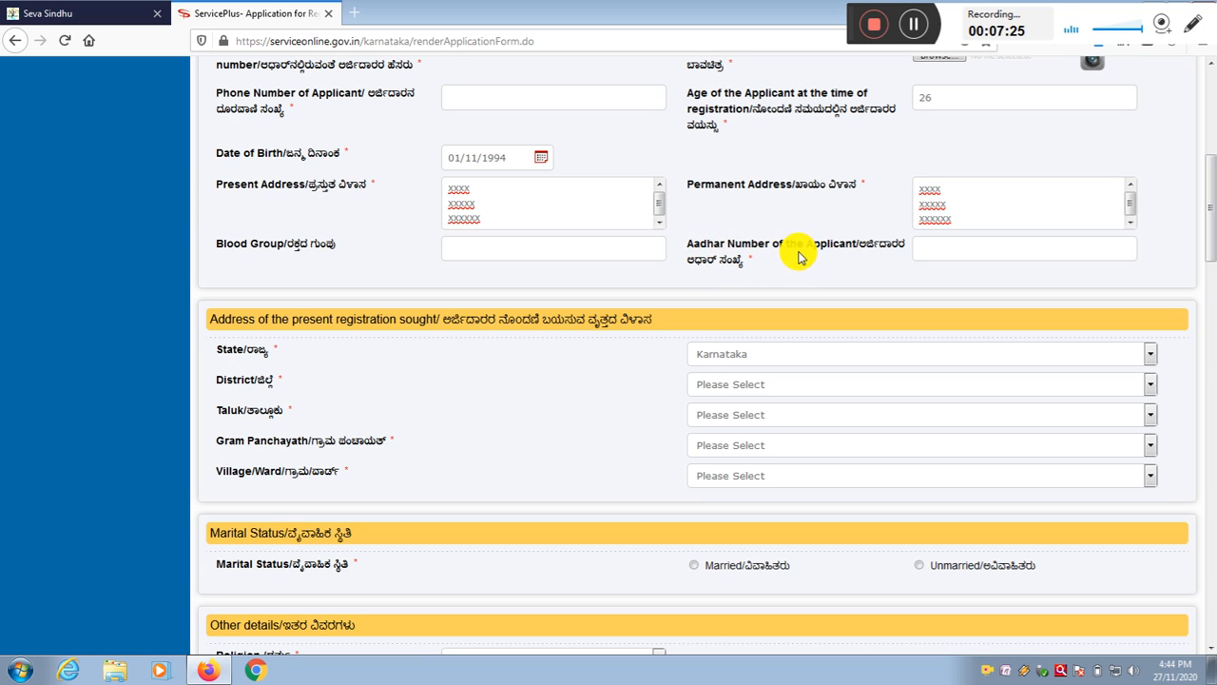
left_click(937, 251)
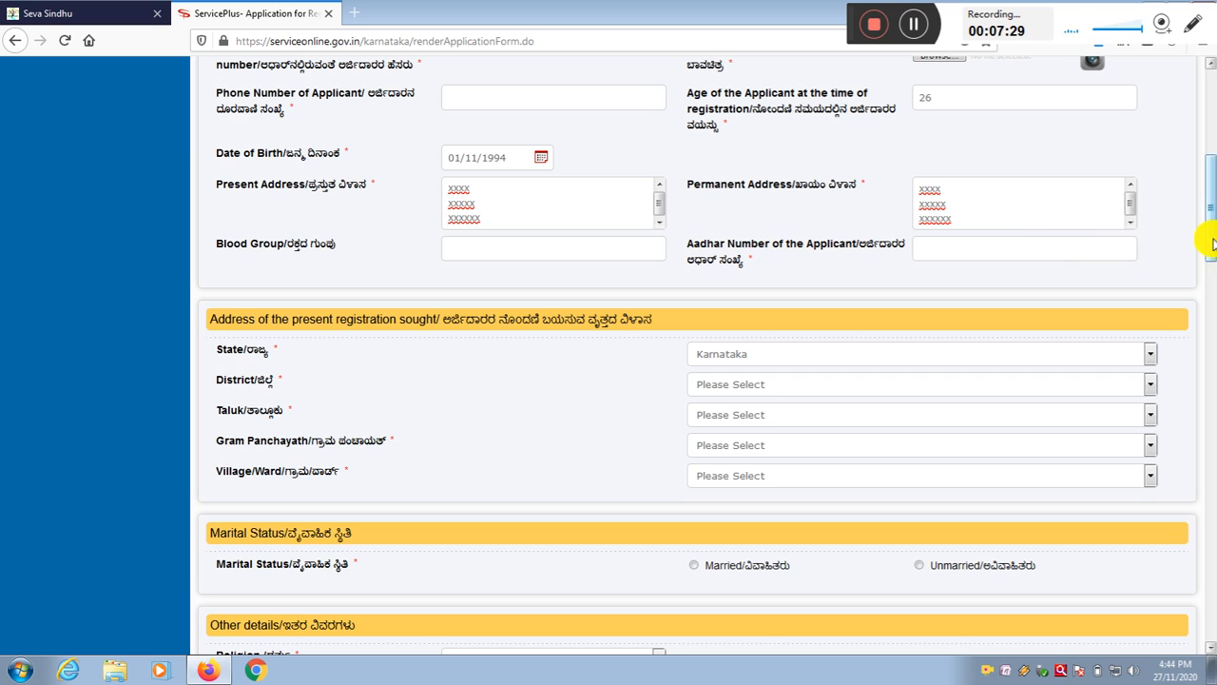
Set the district to BIJAPUR and the taluk to INDI in the present registration address, and view the Gram Panchayath options
left_click_drag(1211, 243, 1210, 283)
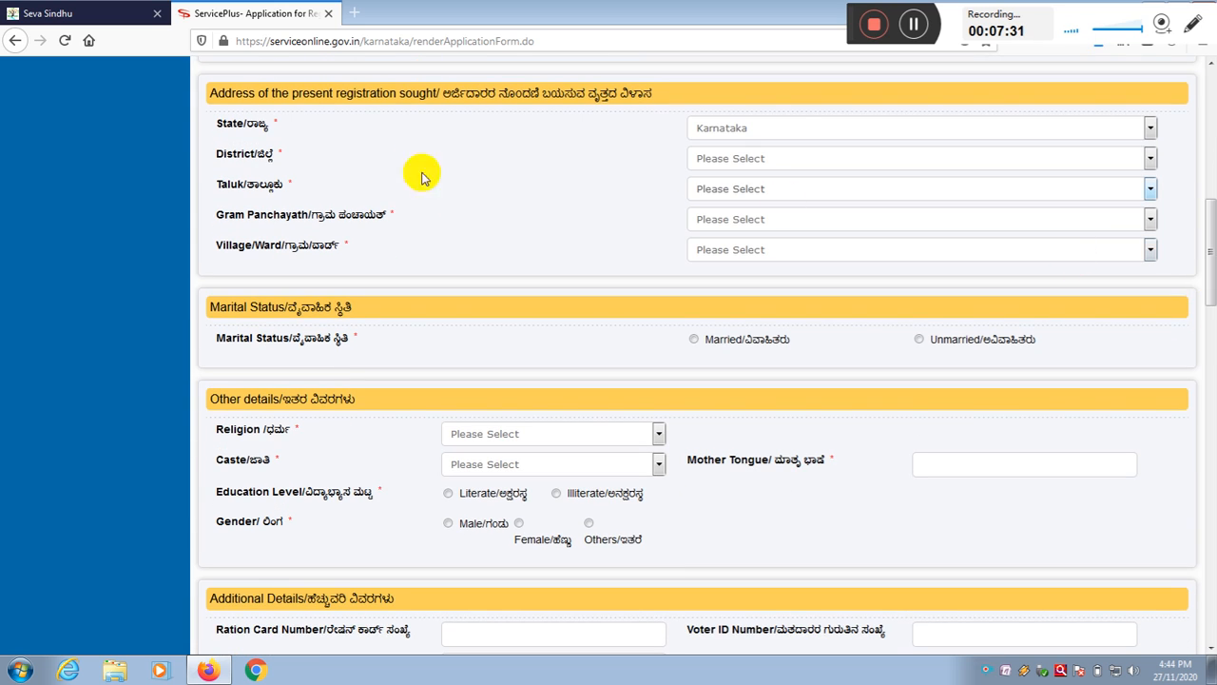
left_click(728, 160)
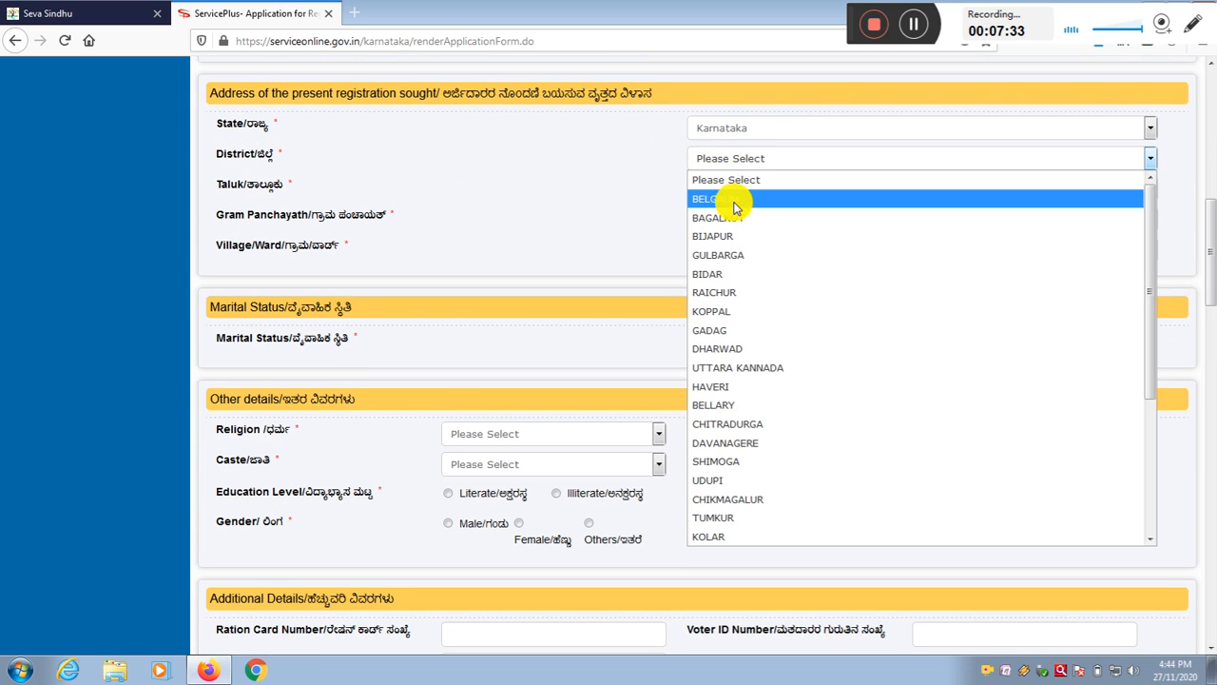
left_click(740, 238)
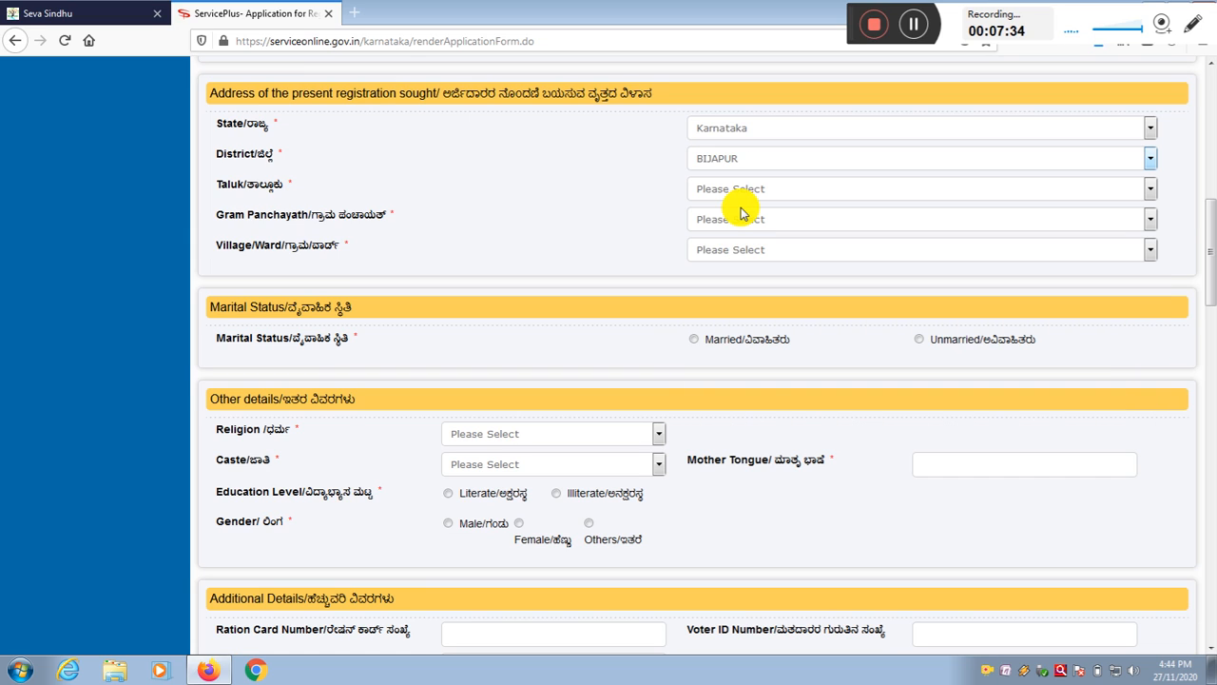
left_click(743, 193)
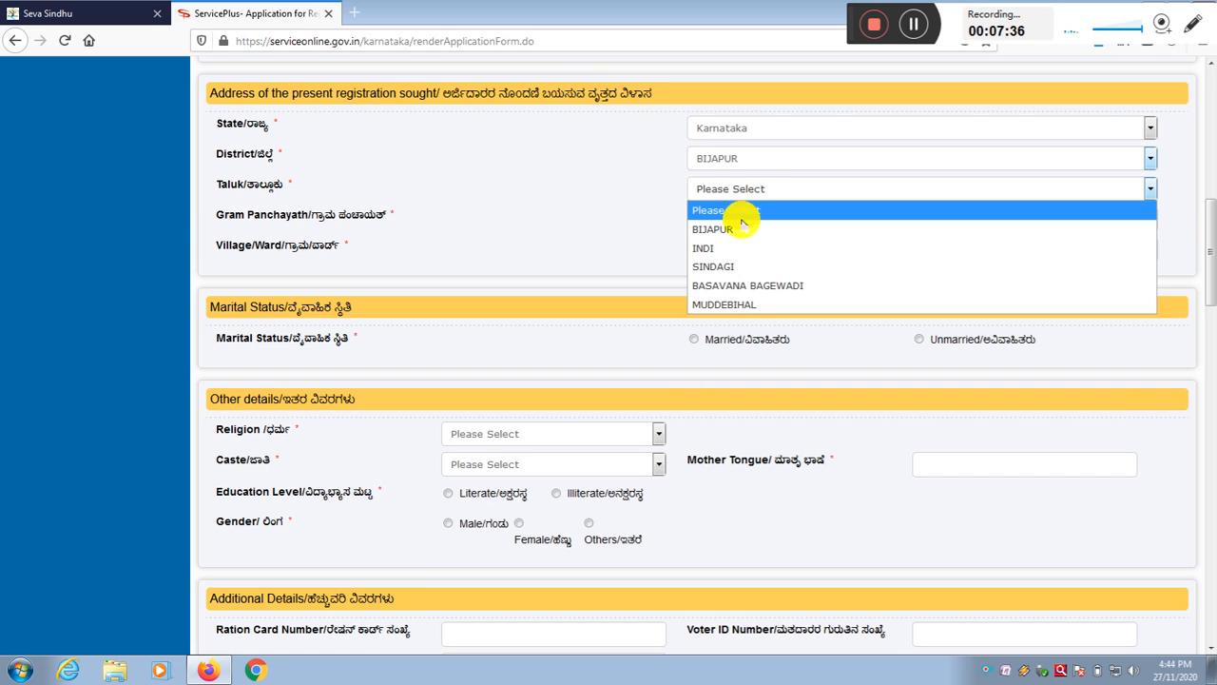
left_click(744, 249)
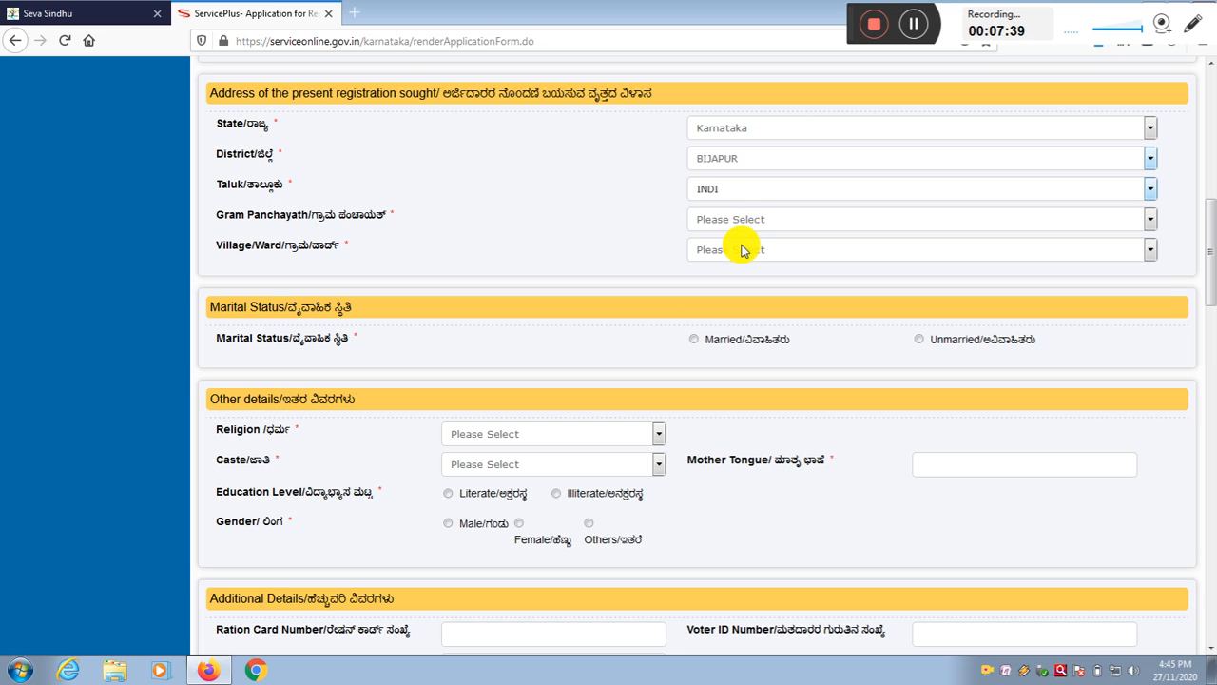
left_click(727, 221)
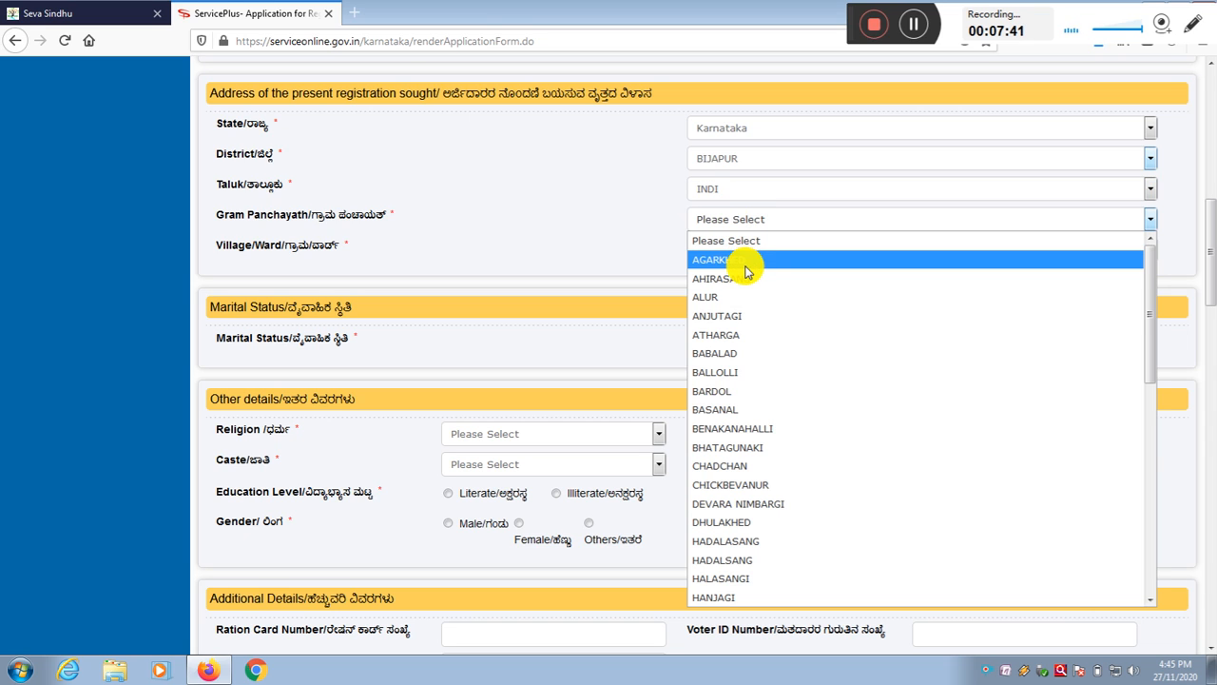
left_click(591, 228)
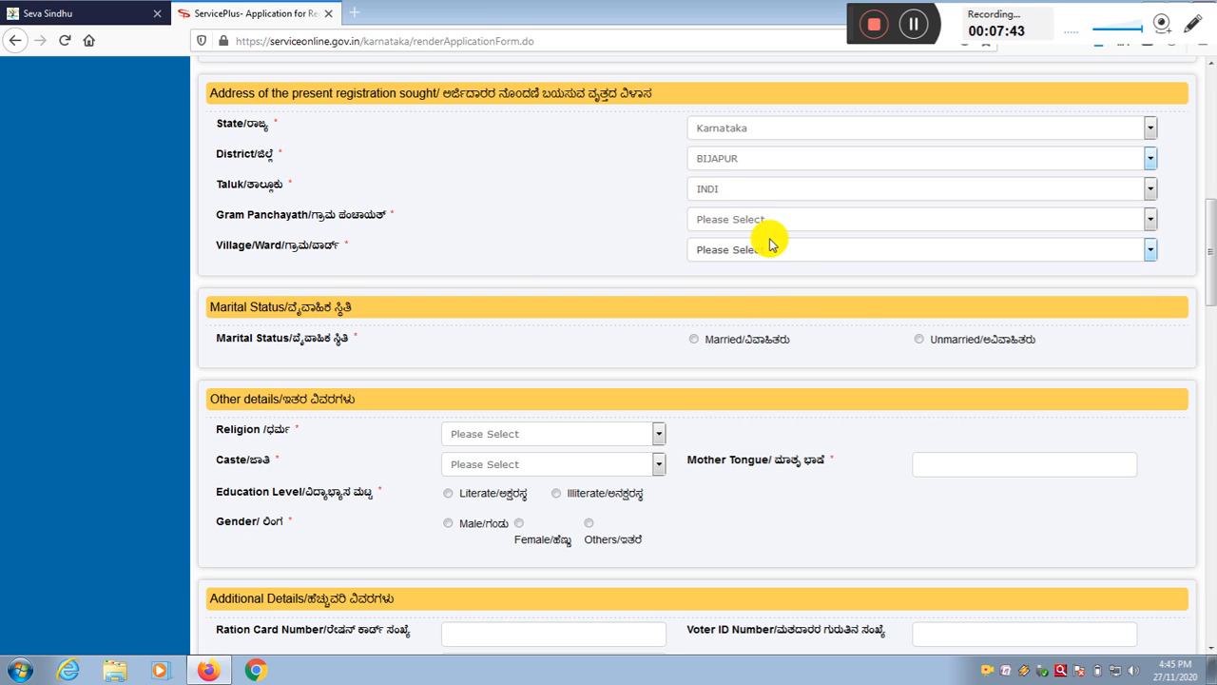
left_click(770, 250)
left_click(551, 243)
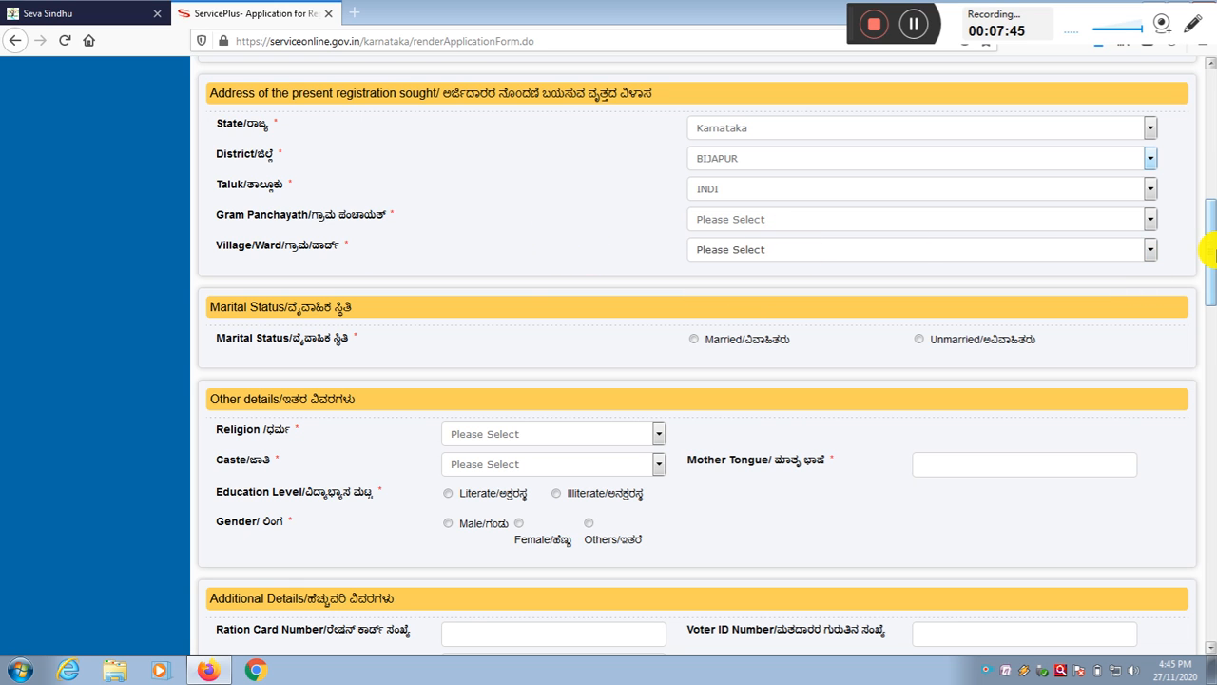
Set the applicant's marital status to Married
left_click_drag(1212, 255, 1210, 285)
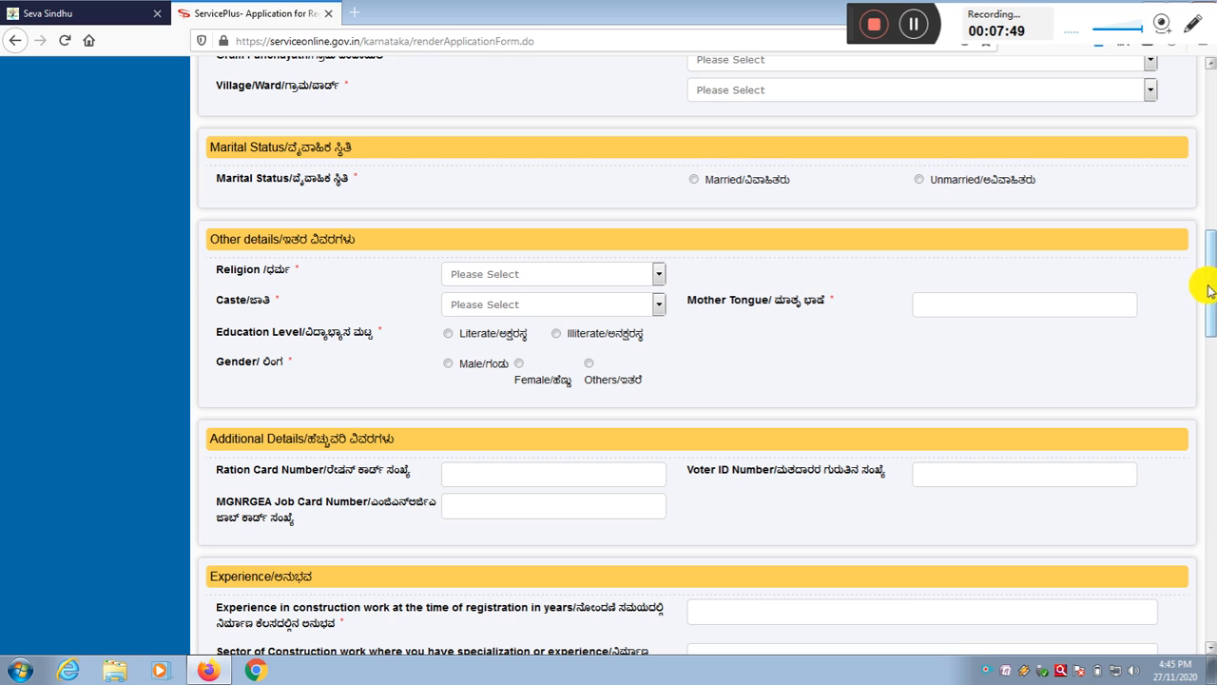
left_click_drag(225, 180, 468, 186)
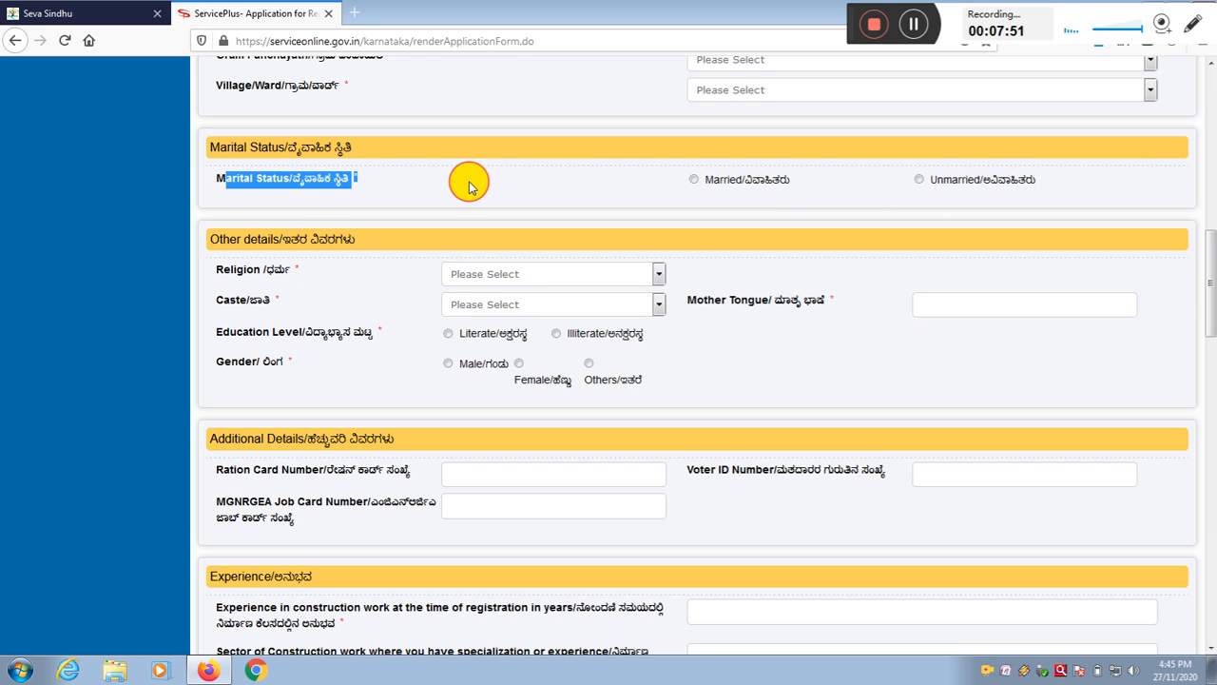
left_click(472, 185)
left_click(694, 180)
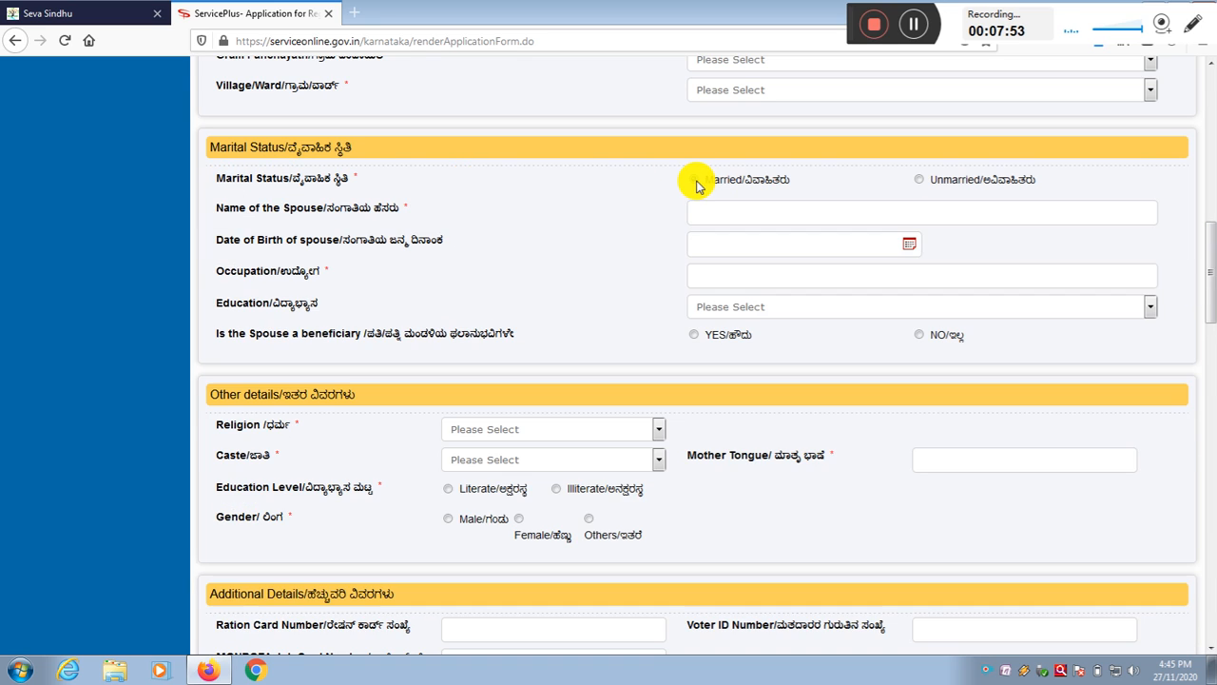
left_click(922, 182)
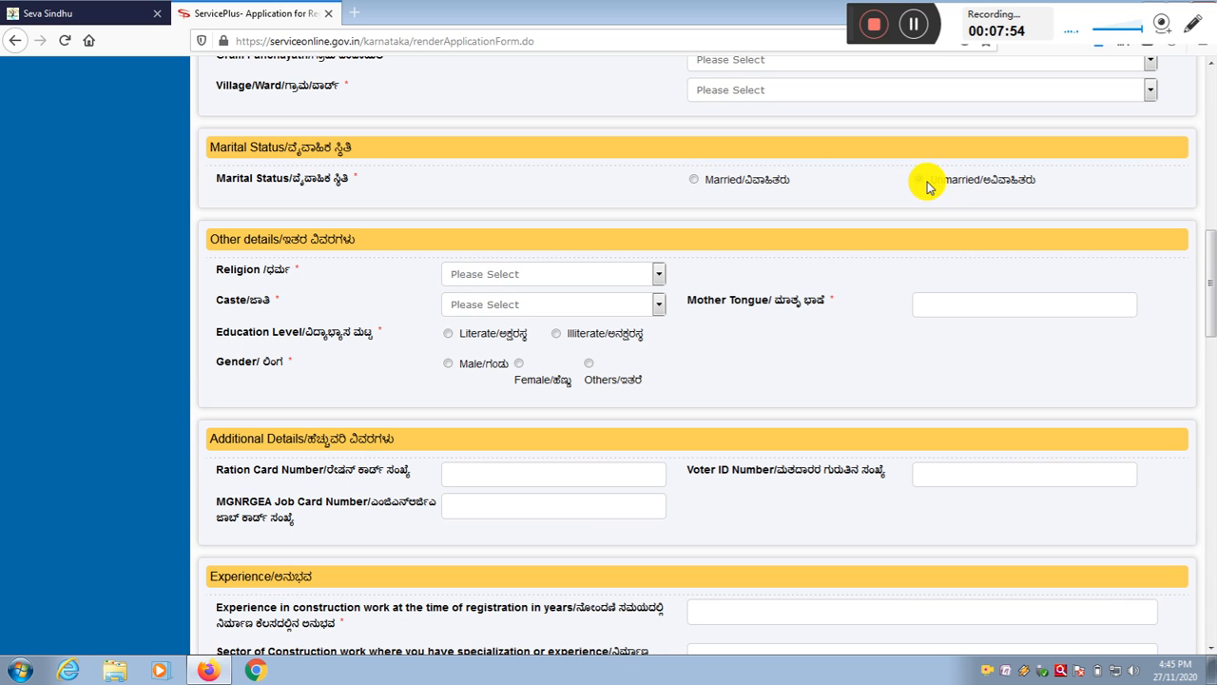
left_click(692, 181)
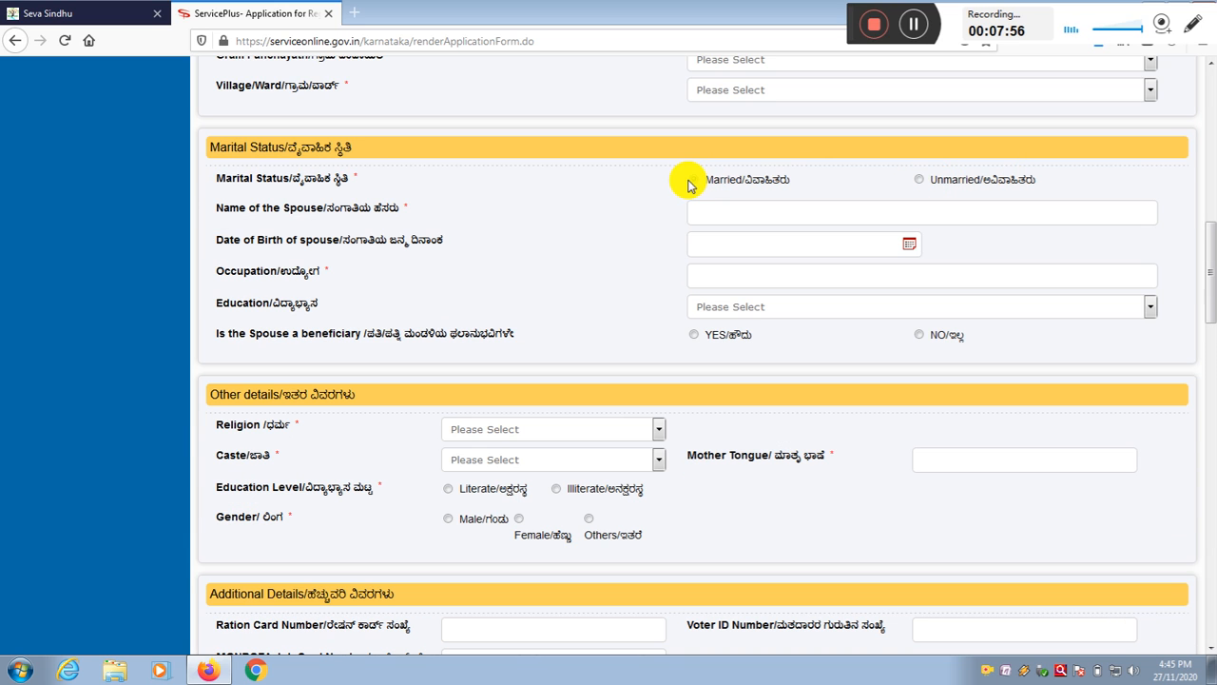
left_click_drag(351, 211, 750, 228)
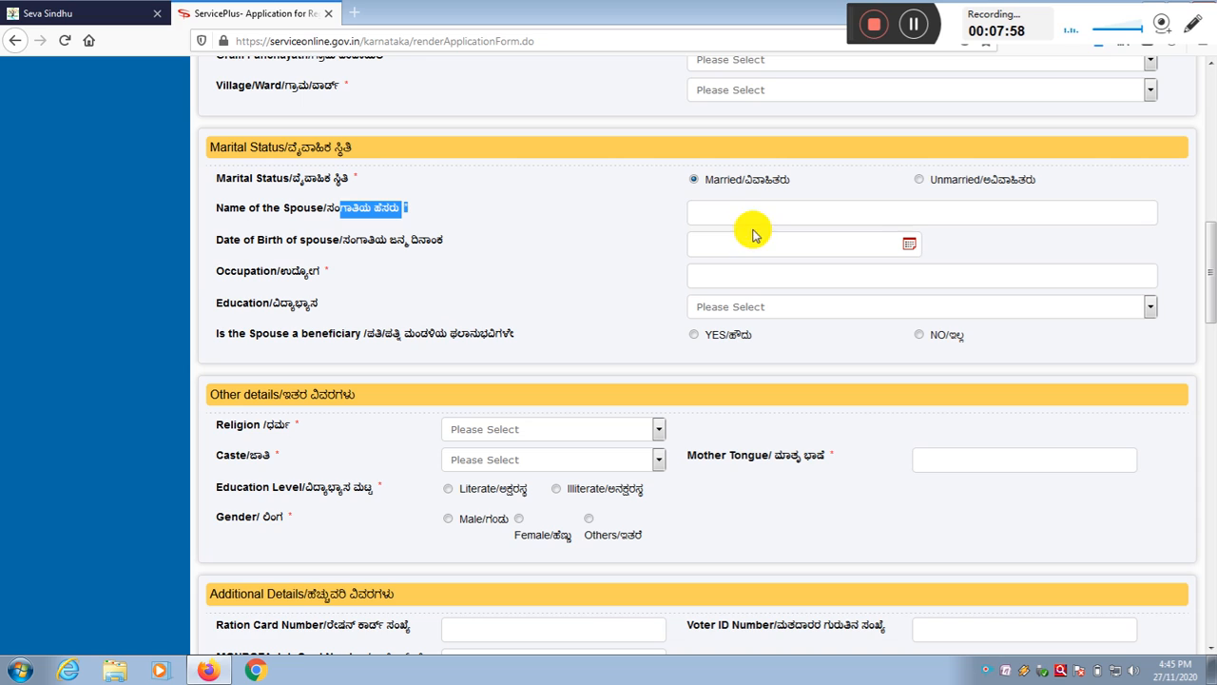
left_click(732, 215)
left_click(732, 215)
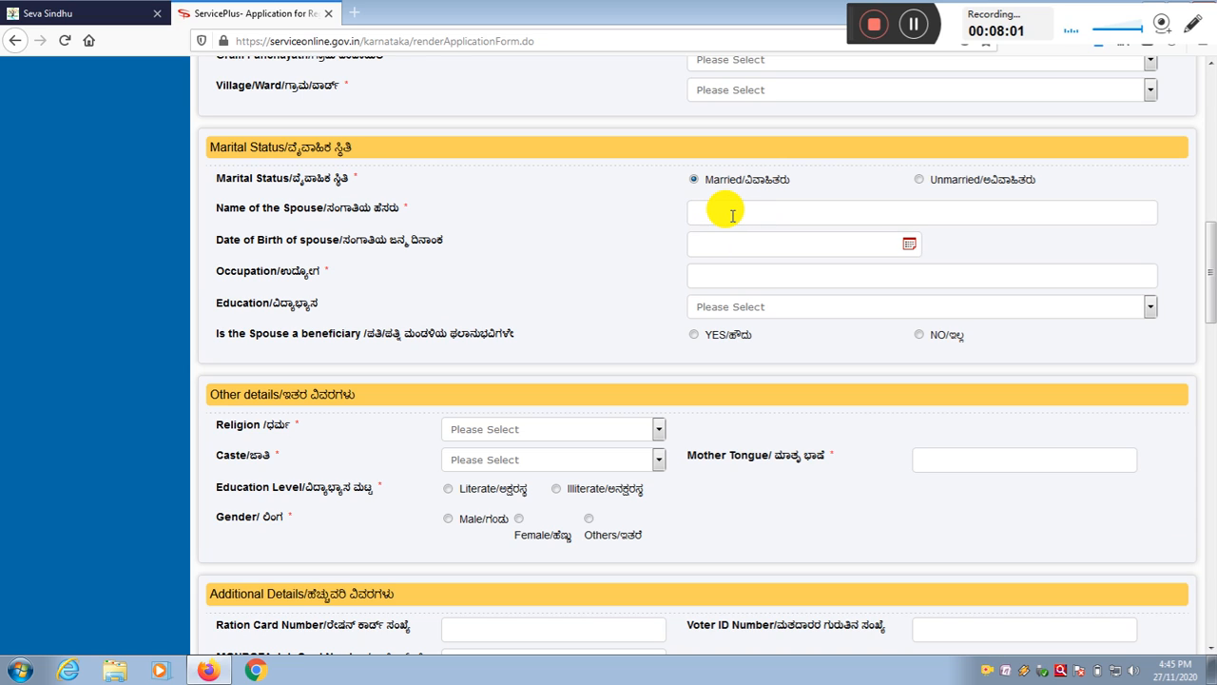
left_click(730, 212)
left_click_drag(344, 239, 462, 244)
left_click(724, 239)
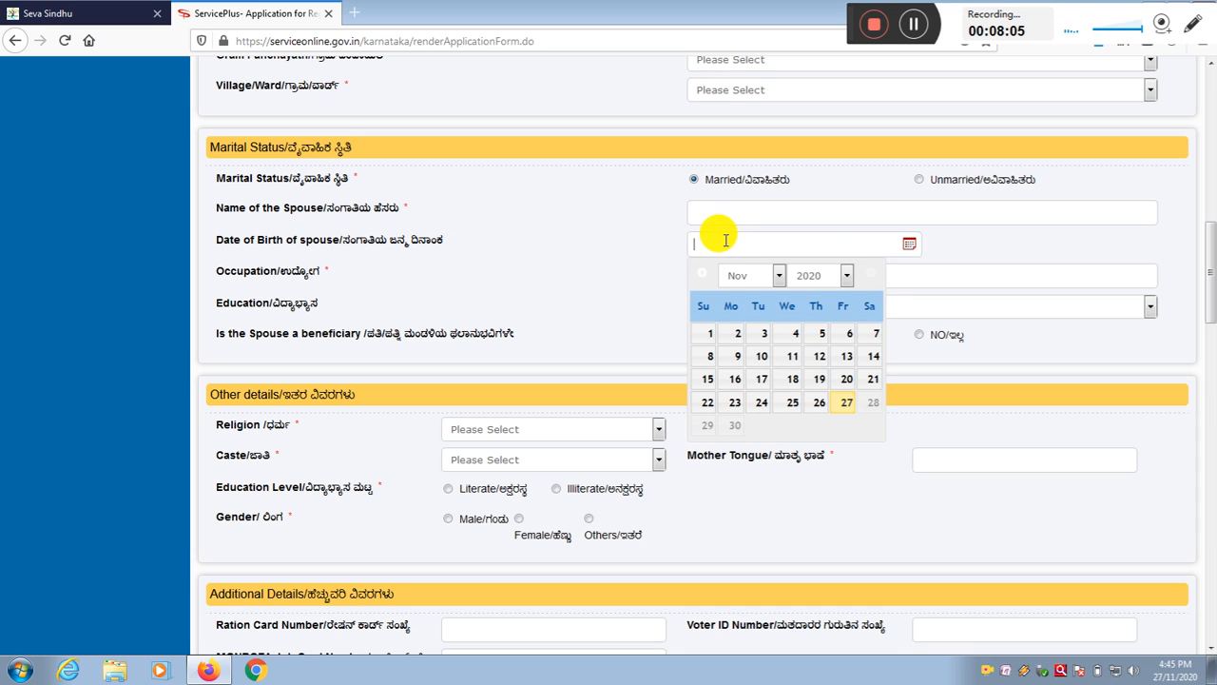
left_click(851, 275)
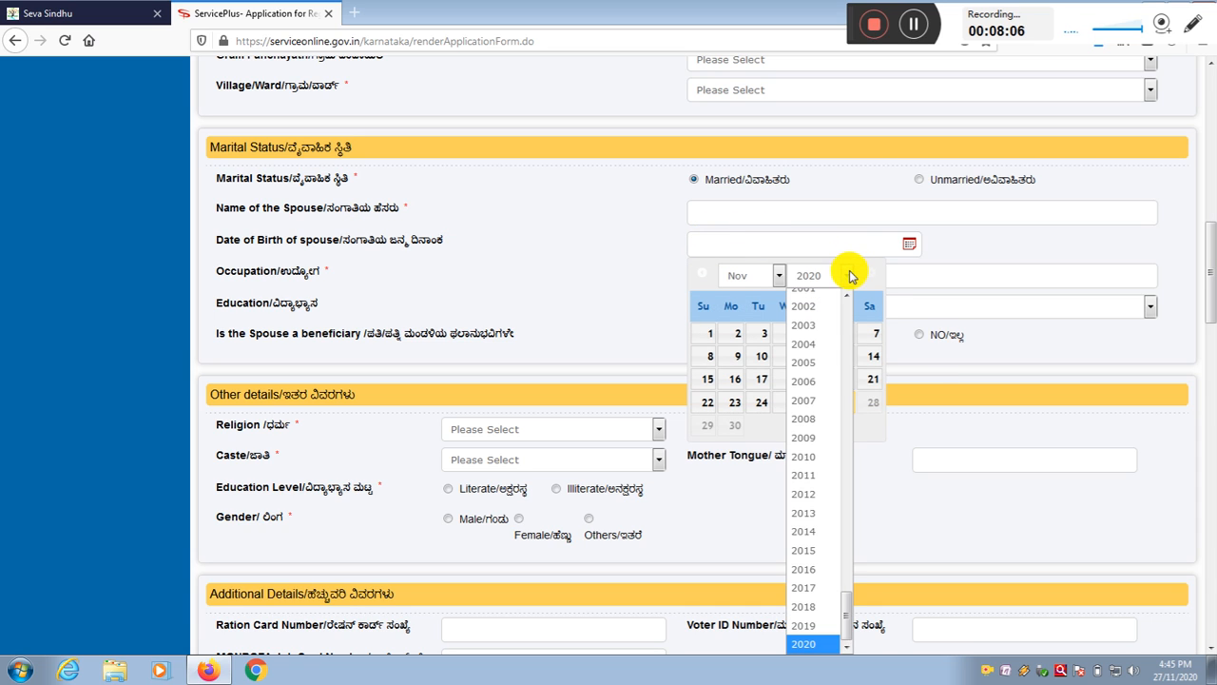
left_click(826, 392)
left_click(795, 333)
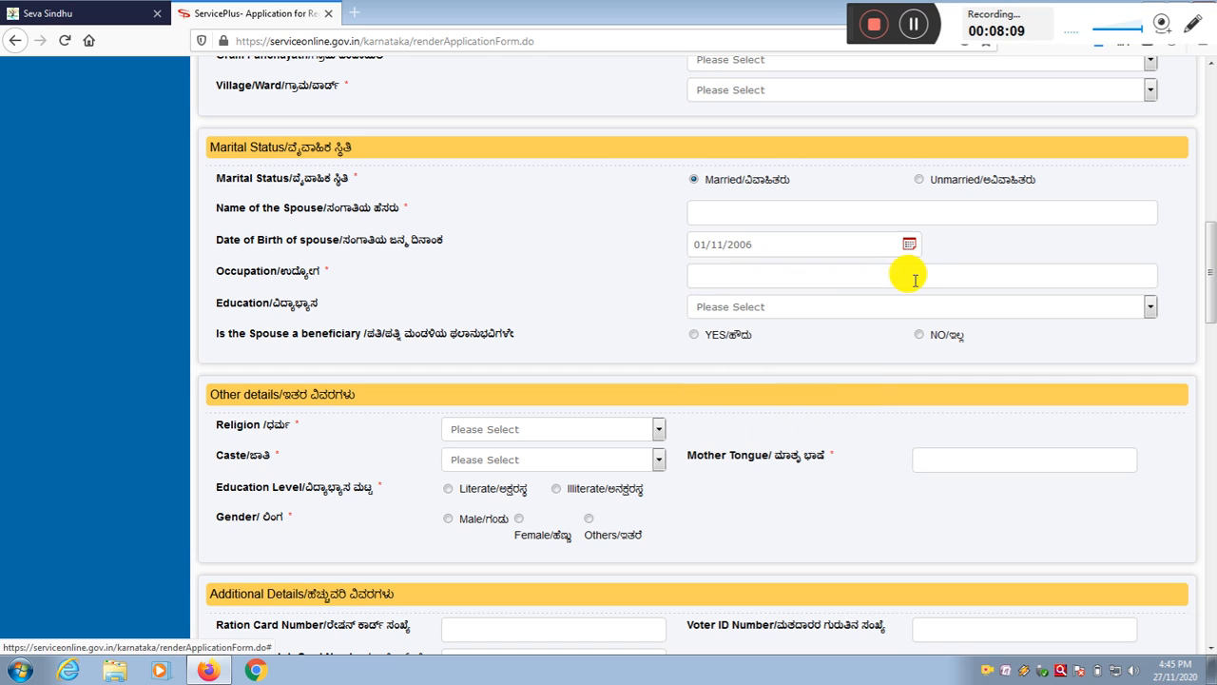
Set the spouse's date of birth by choosing the birth year and day in the calendar
left_click(911, 244)
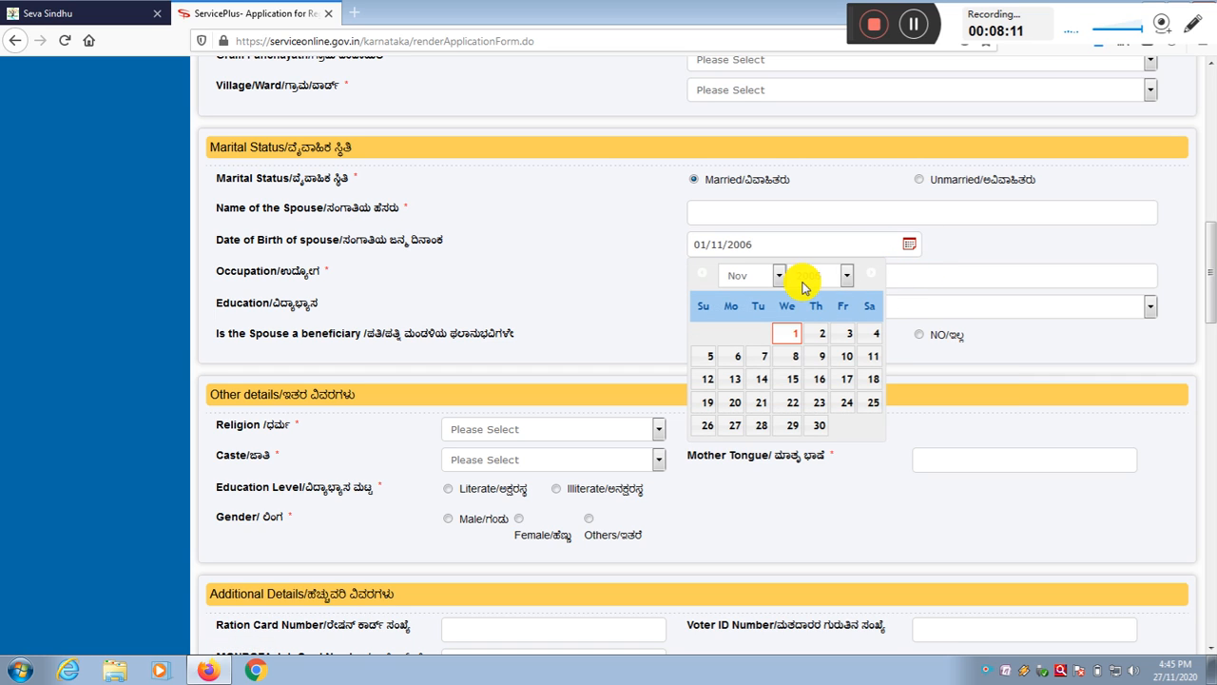
left_click(847, 276)
scroll(819, 404, "down", 2)
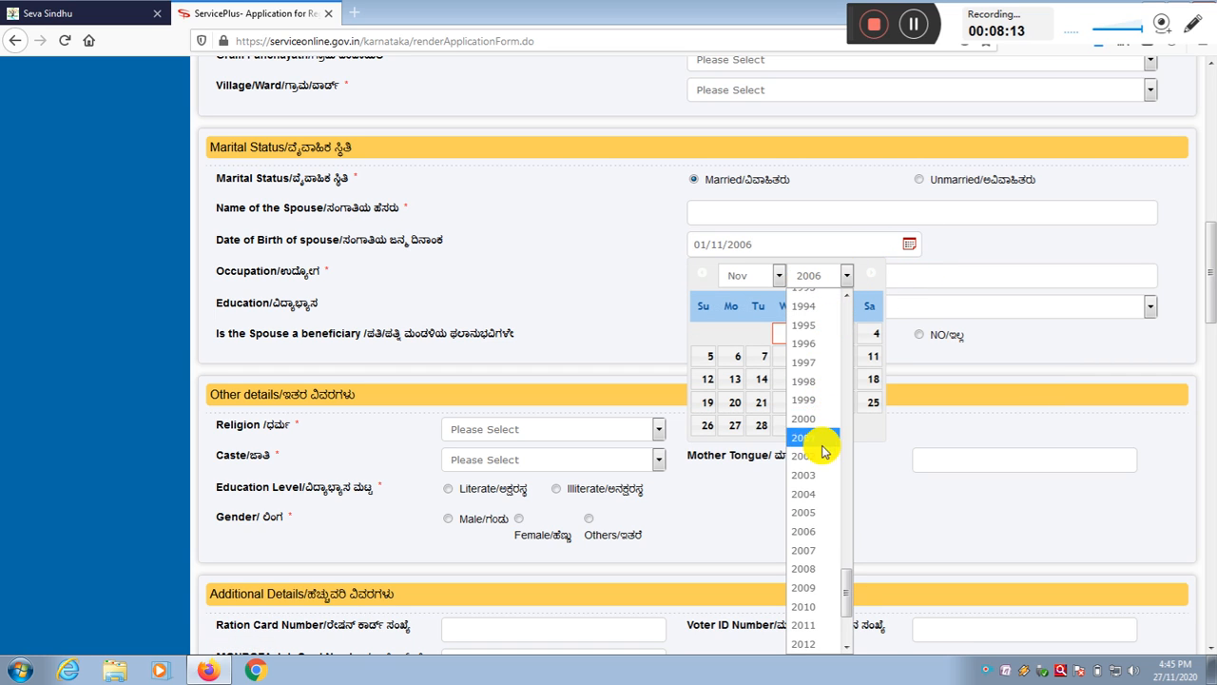
left_click(819, 345)
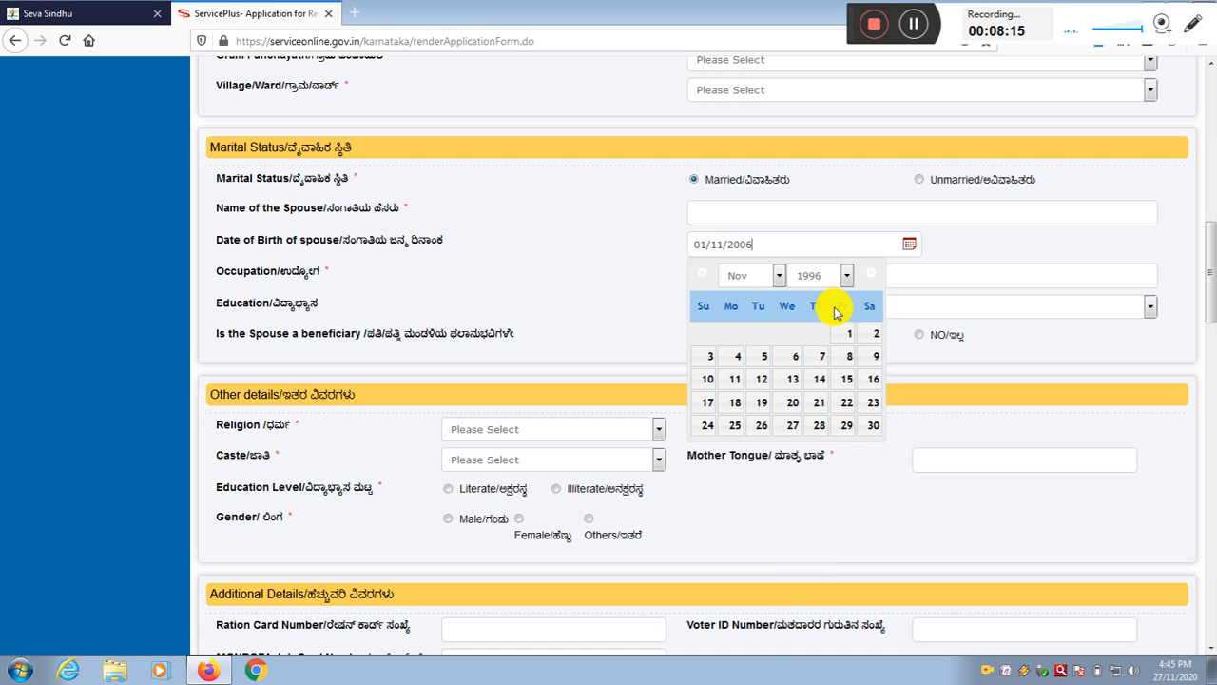
left_click(793, 354)
Enter "house wife" as the spouse's occupation and set the spouse's education to Primary School
left_click_drag(292, 274, 440, 272)
left_click(718, 273)
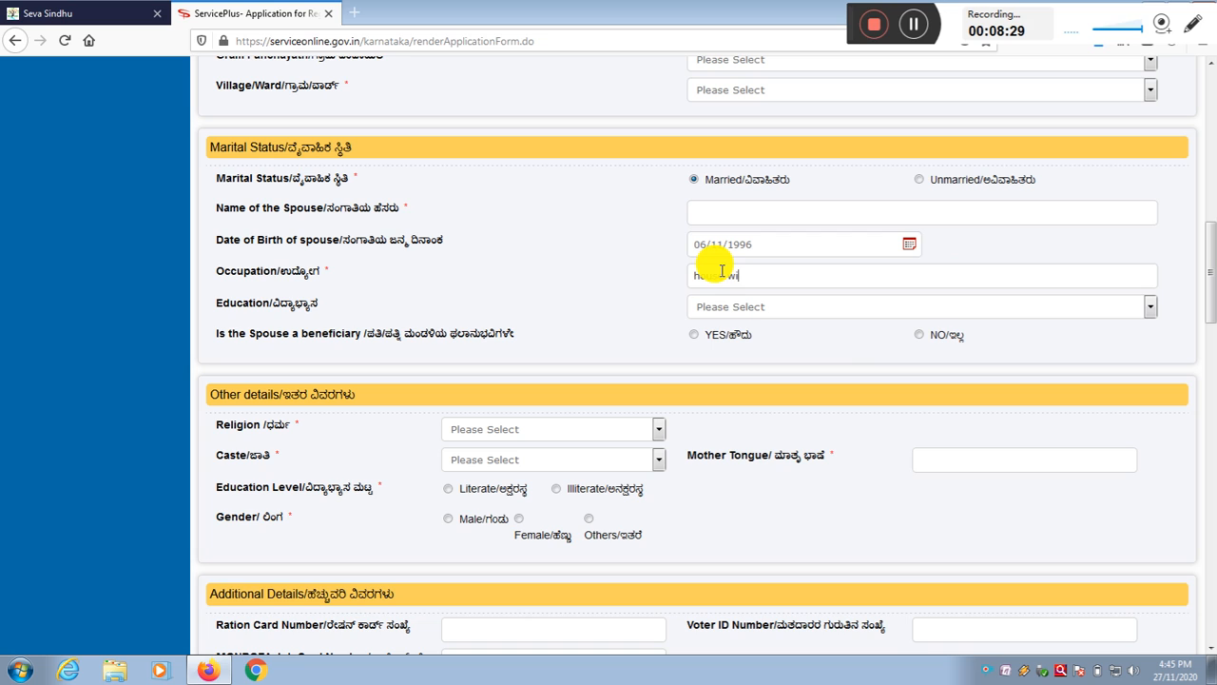
type("e")
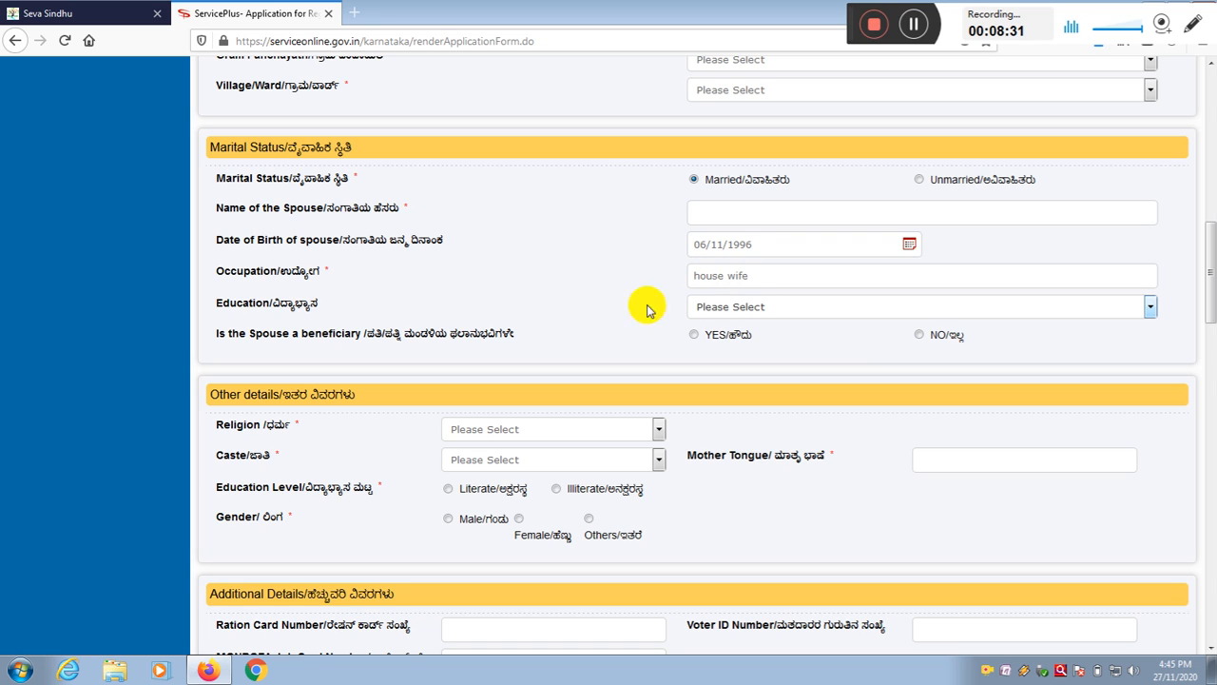
left_click(796, 306)
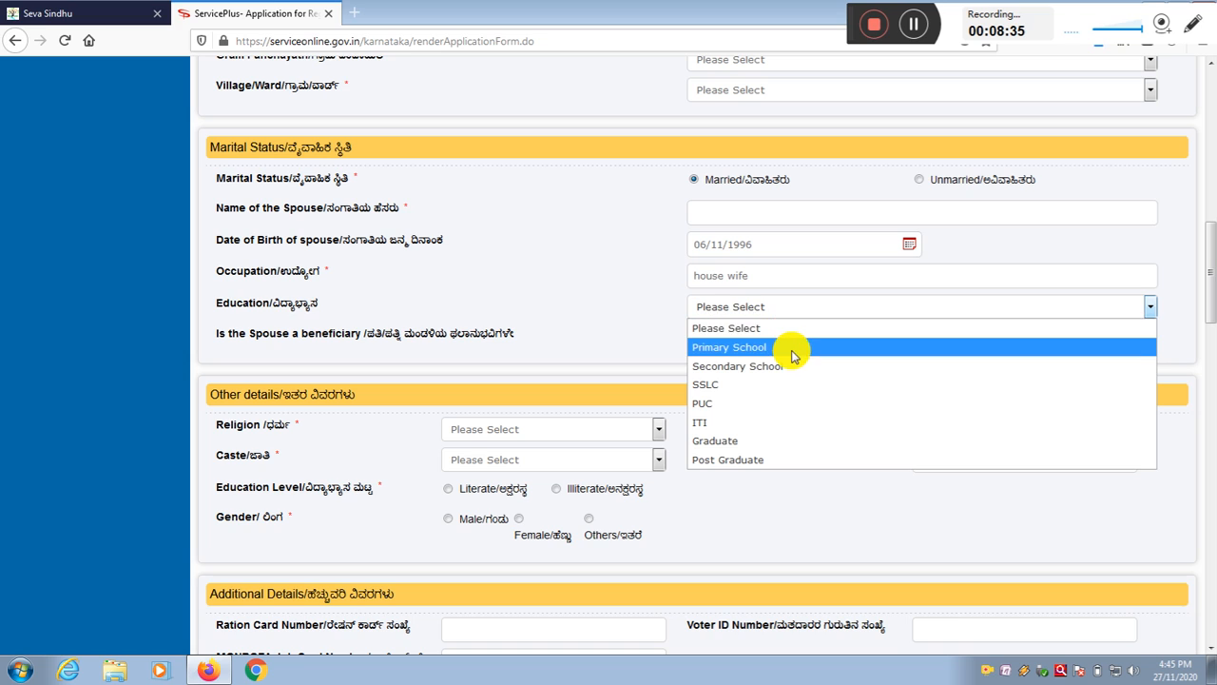
left_click(795, 348)
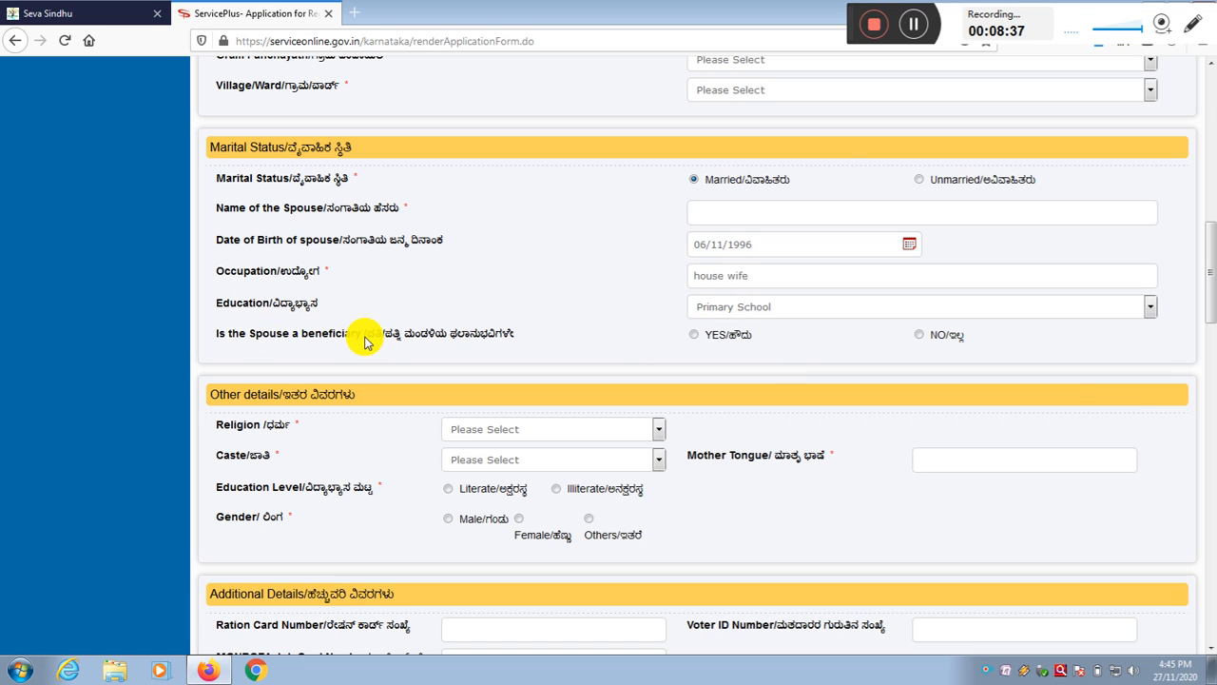
Answer NO to the question whether the spouse is a beneficiary
left_click_drag(228, 333, 538, 326)
left_click(556, 329)
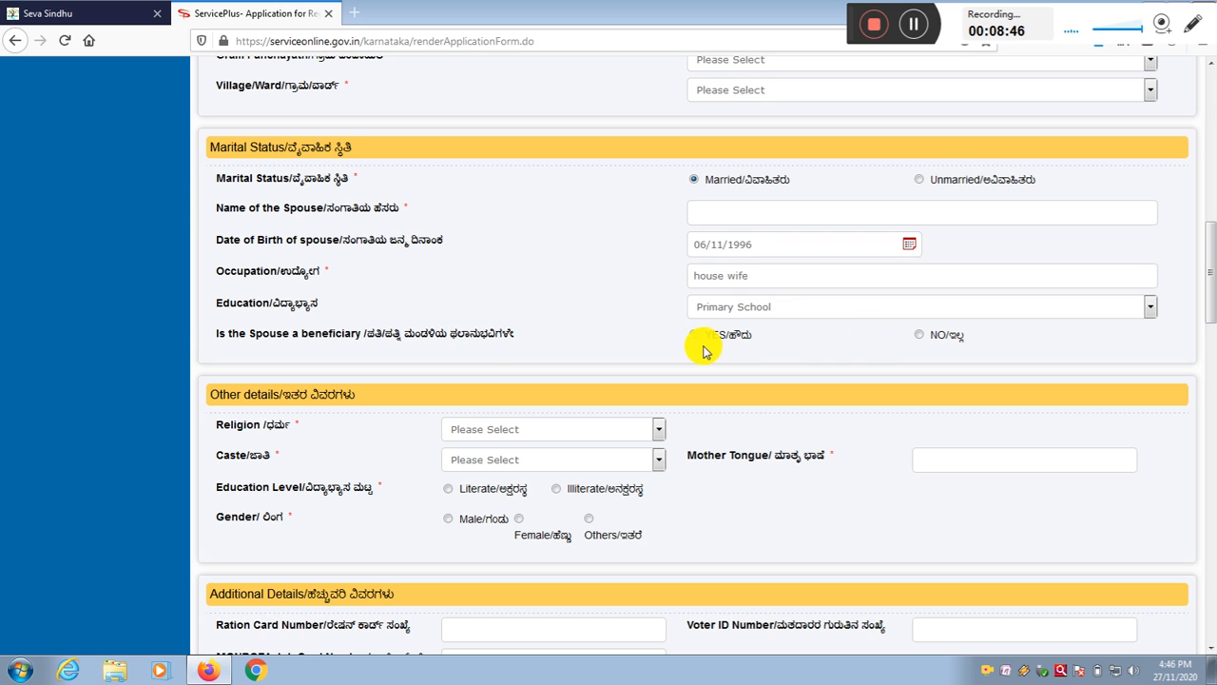
left_click(921, 338)
Set the applicant's religion to Hindu and the caste to OBC in the Other details section
scroll(1207, 317, "down", 3)
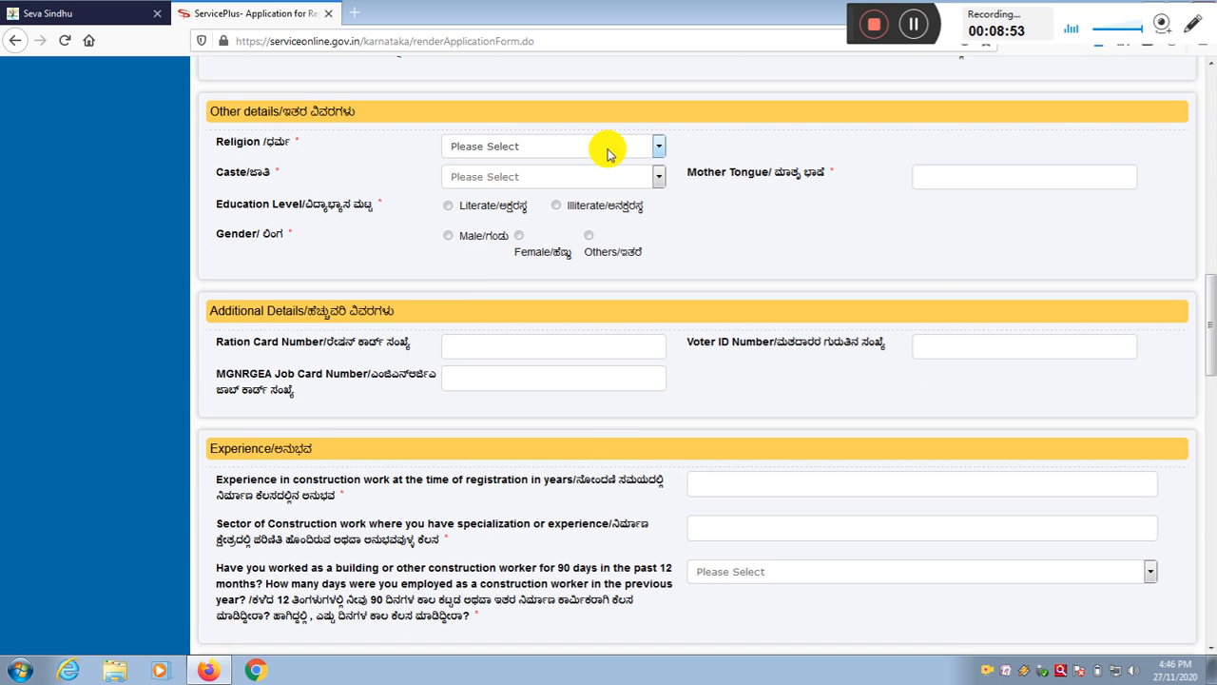
left_click(602, 149)
left_click(592, 188)
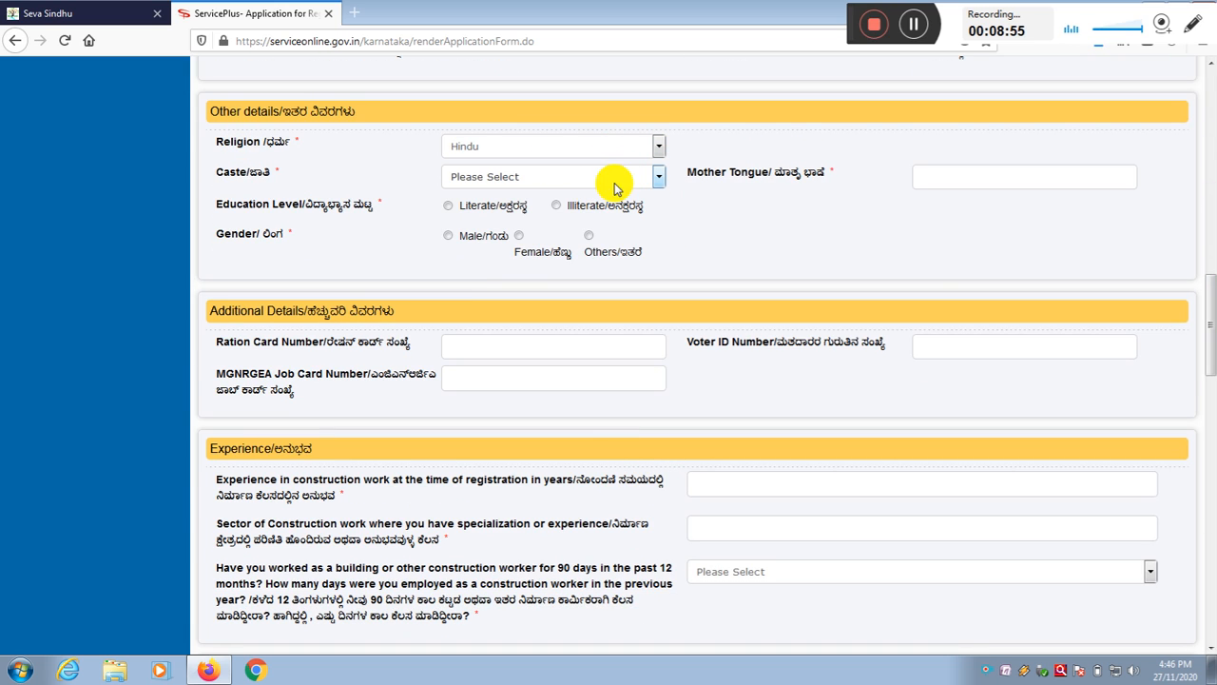
left_click(614, 179)
left_click(610, 257)
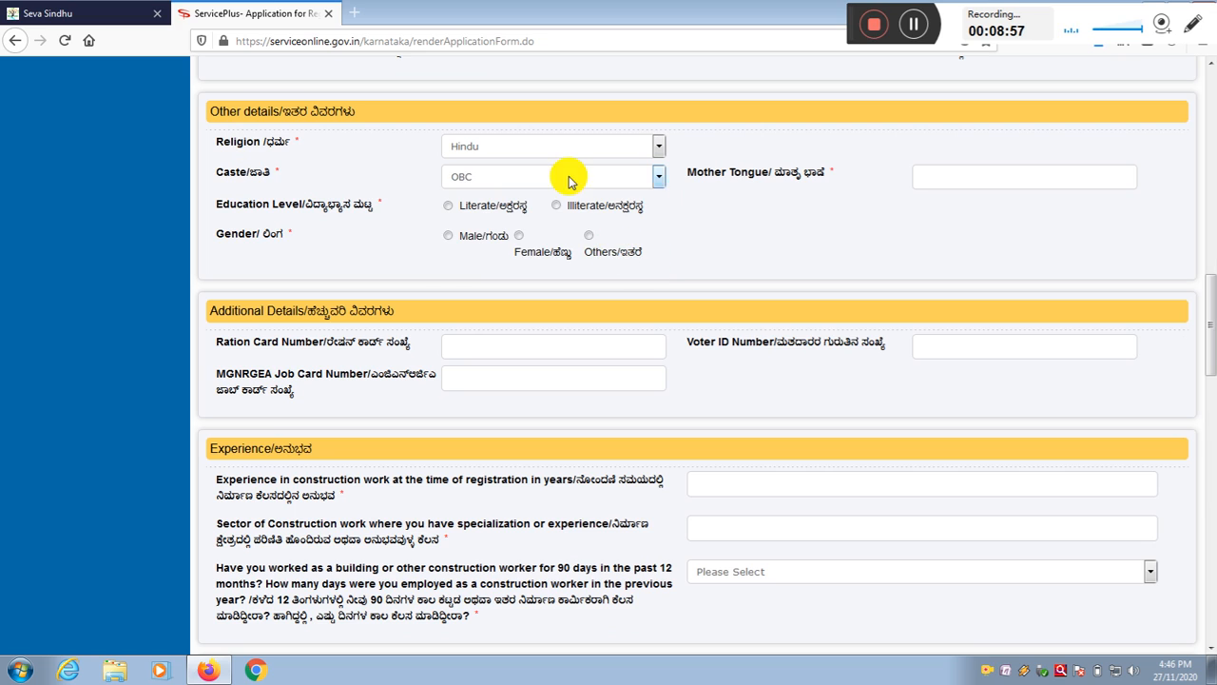
Set the education level to Literate with Primary School as graduation details, and the gender to Male
left_click(951, 171)
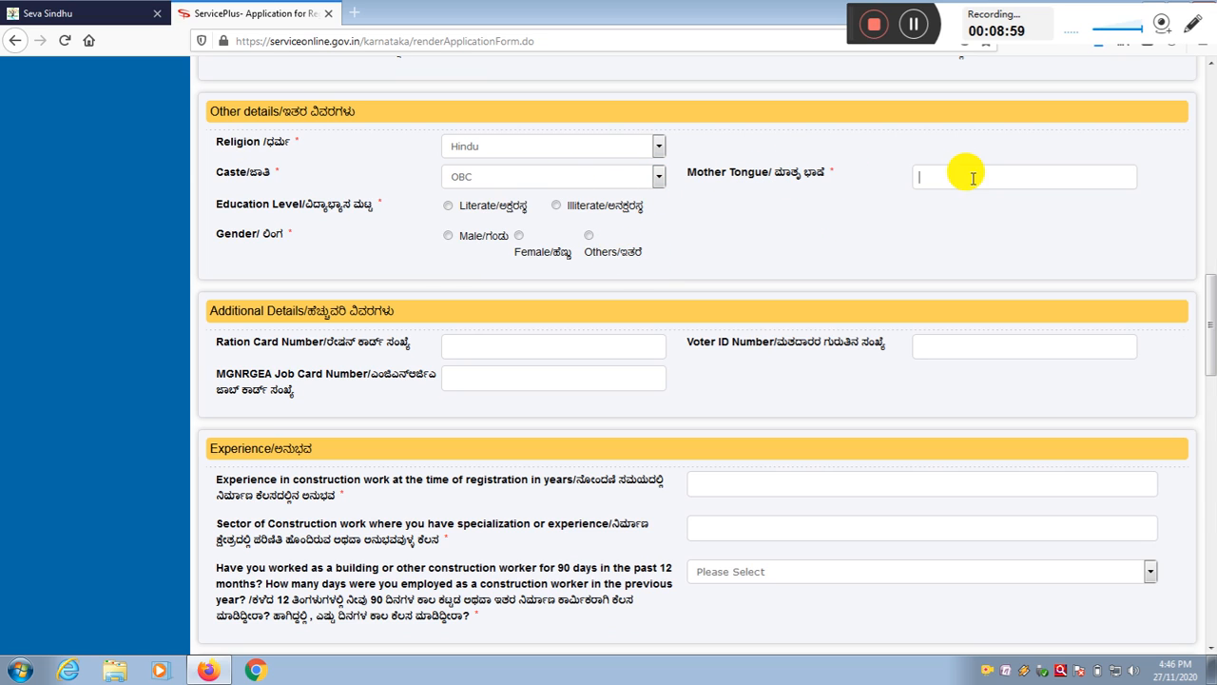
left_click(446, 206)
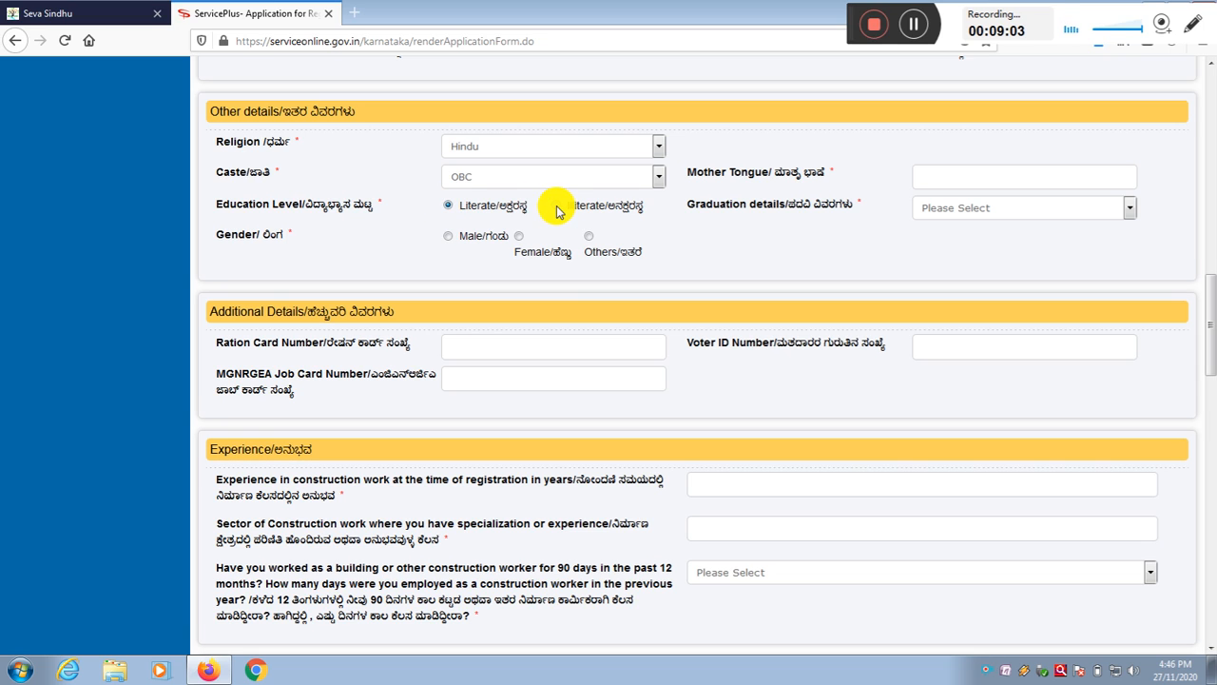
left_click(557, 209)
left_click(449, 208)
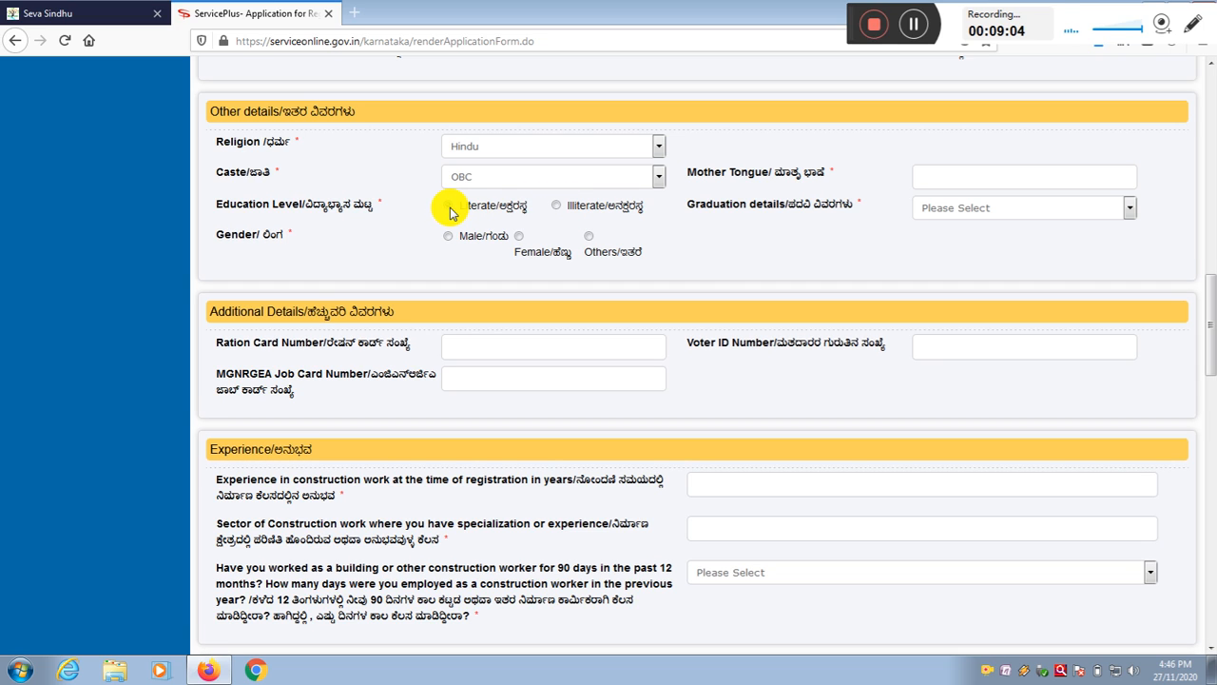
left_click(984, 211)
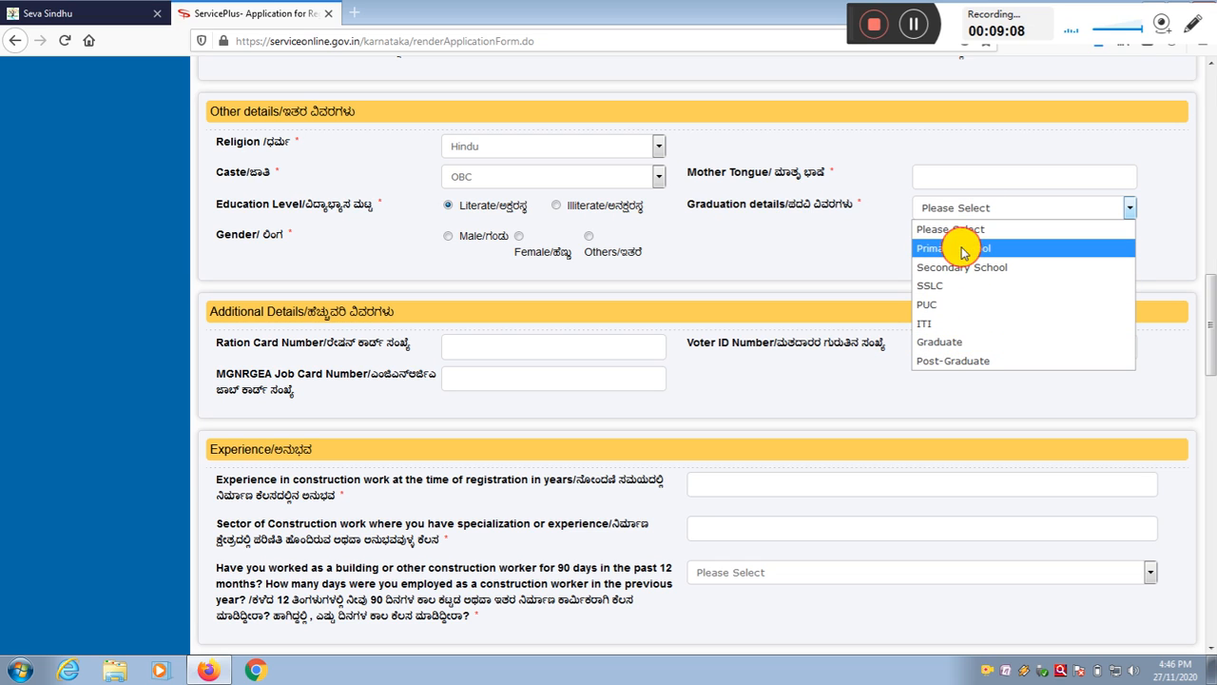
left_click(963, 251)
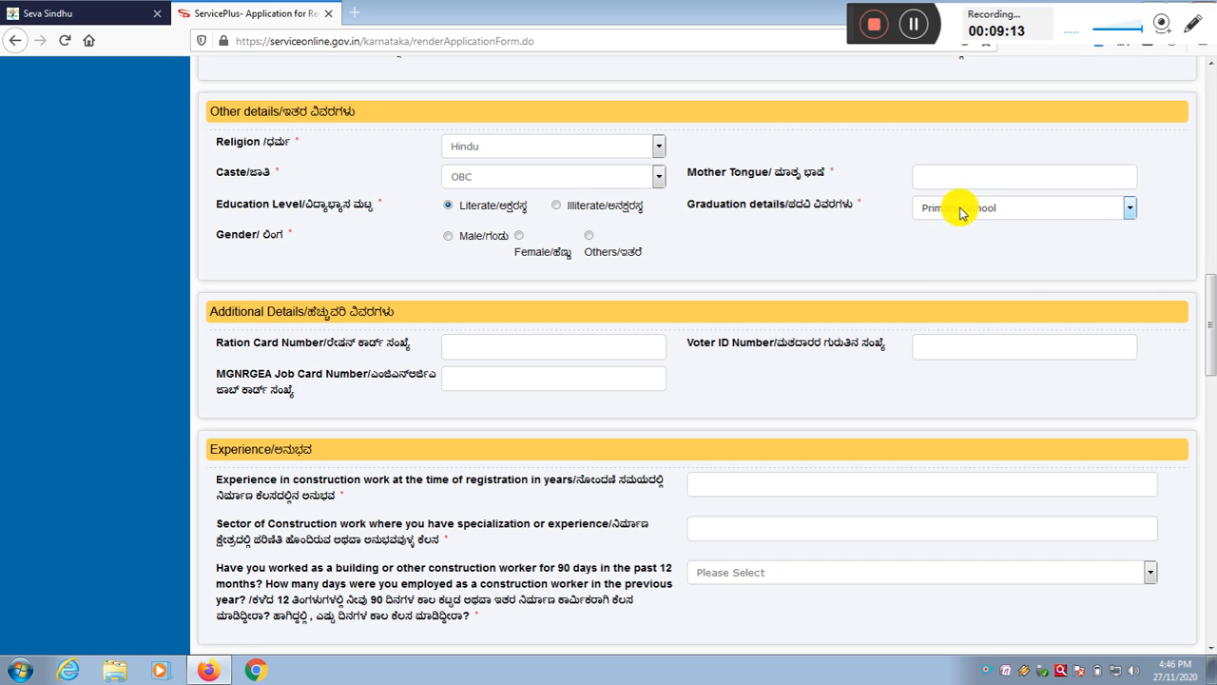
left_click(456, 240)
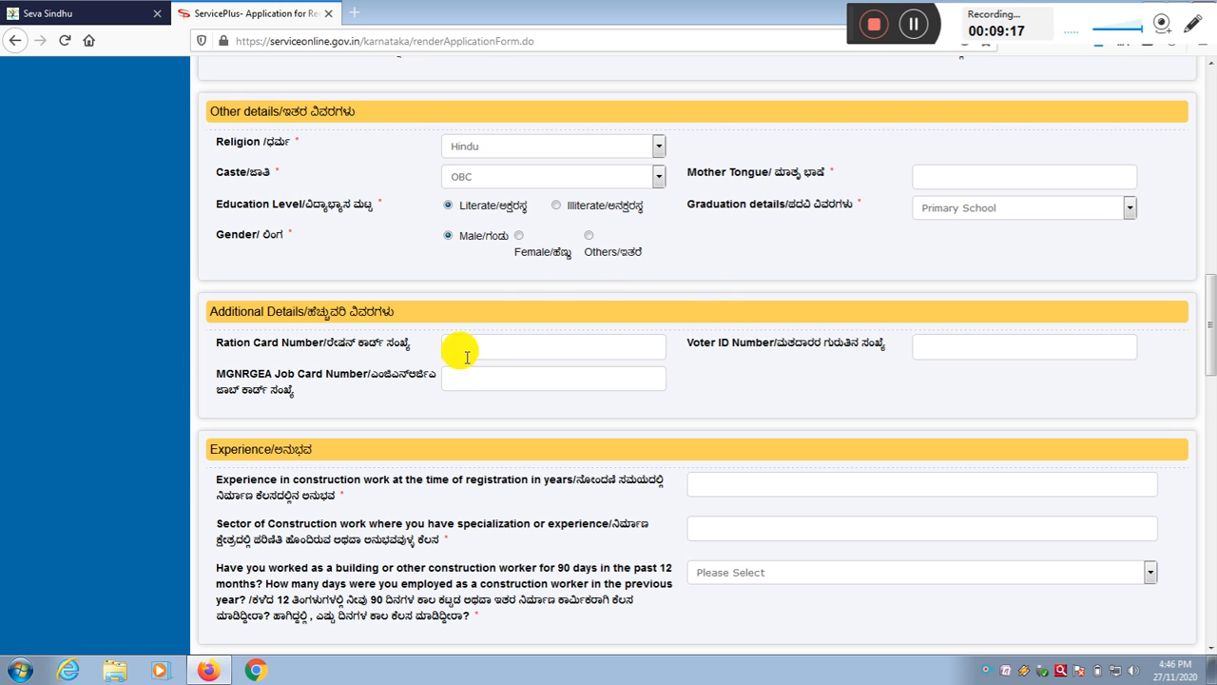
Examine the Ration Card Number, Voter ID Number and MGNRGEA Job Card Number fields under Additional Details without filling them in
scroll(535, 285, "down", 3)
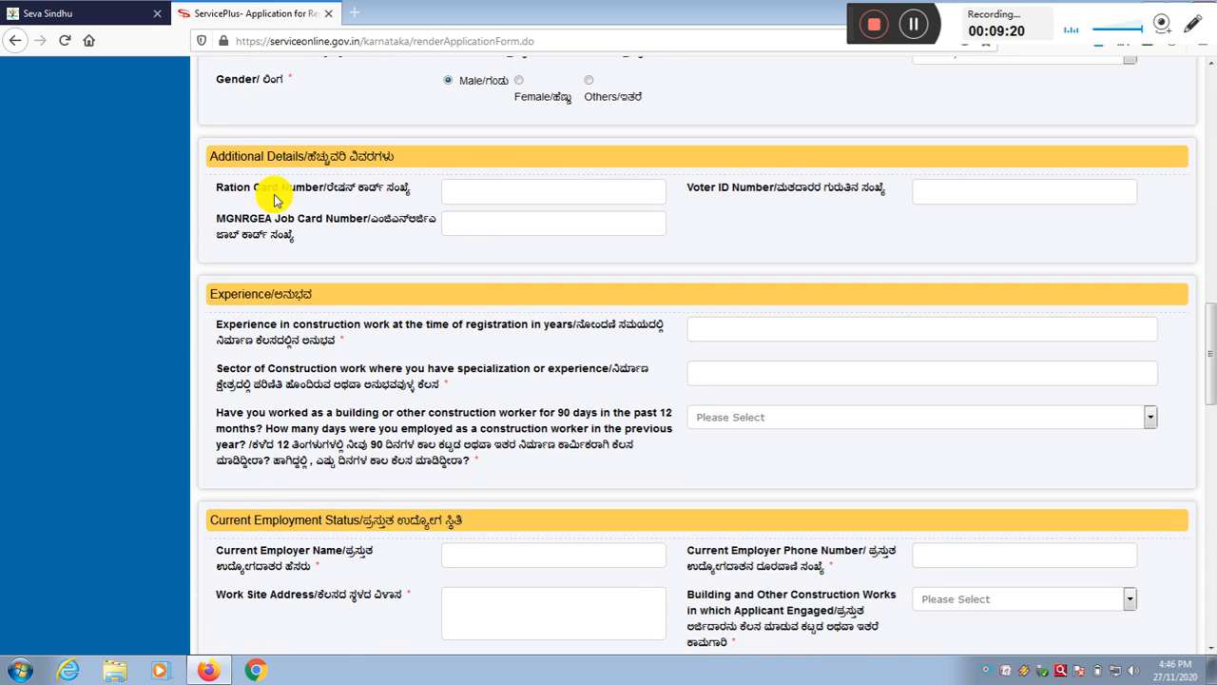
left_click_drag(245, 190, 443, 184)
left_click(487, 183)
left_click_drag(211, 159, 413, 191)
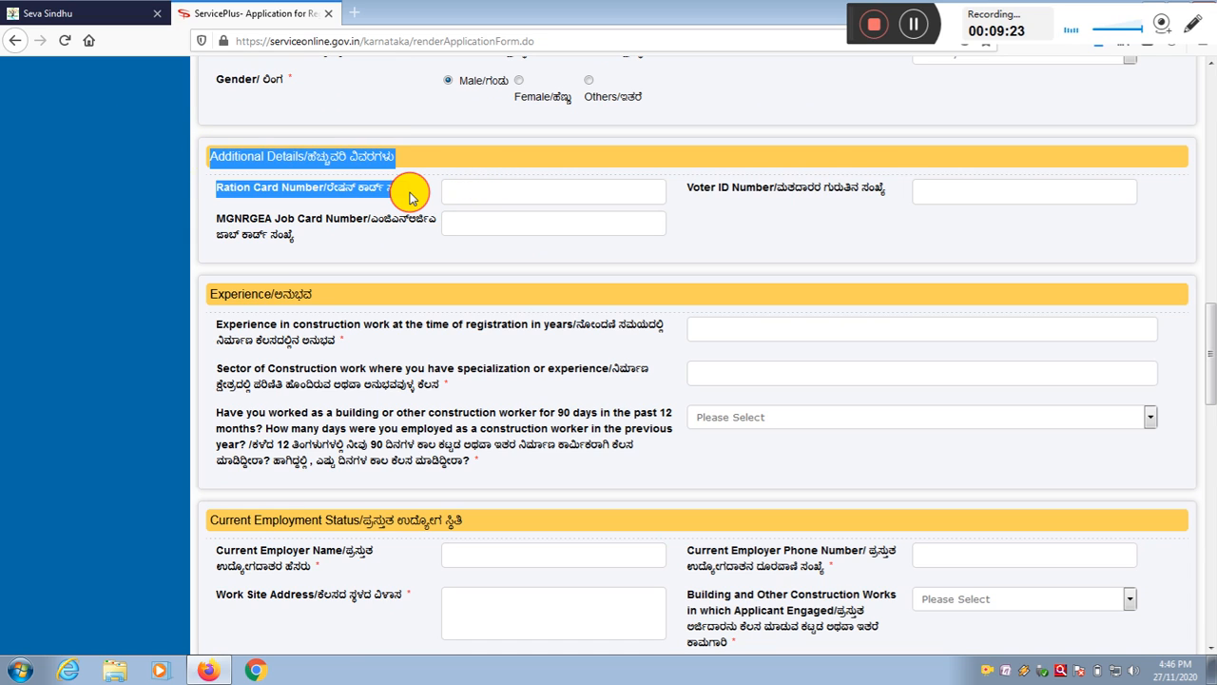
left_click(421, 188)
left_click_drag(226, 194, 466, 201)
left_click(492, 192)
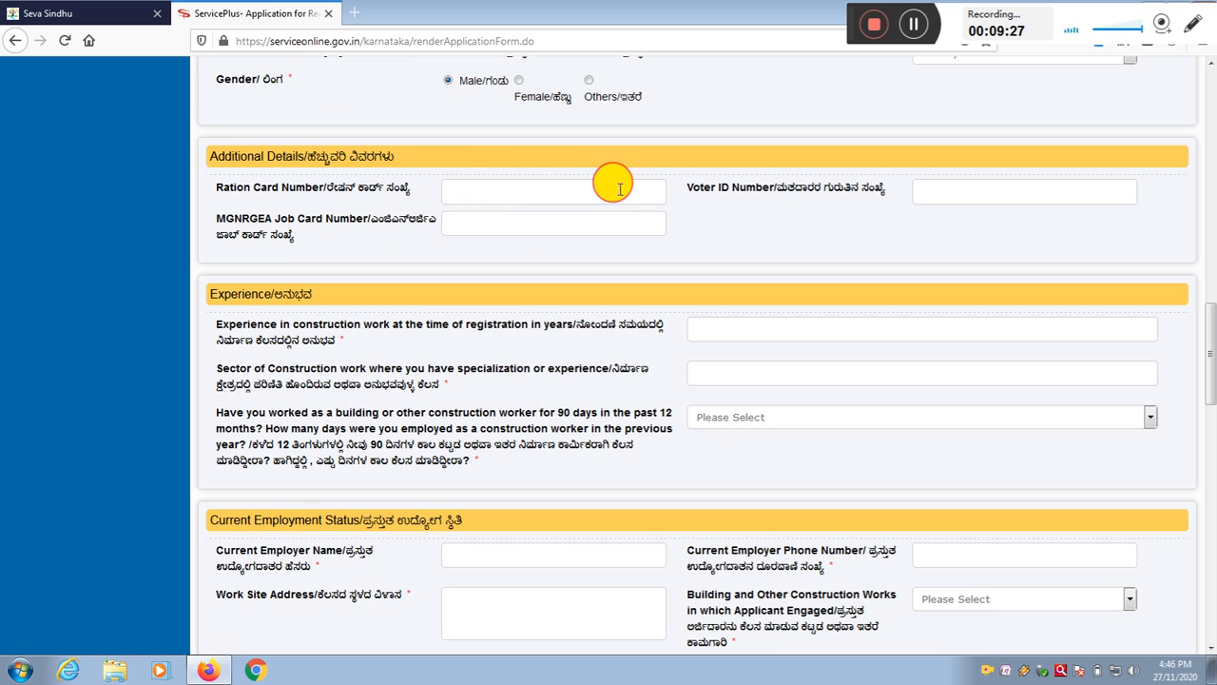
left_click_drag(763, 188, 940, 184)
left_click(989, 193)
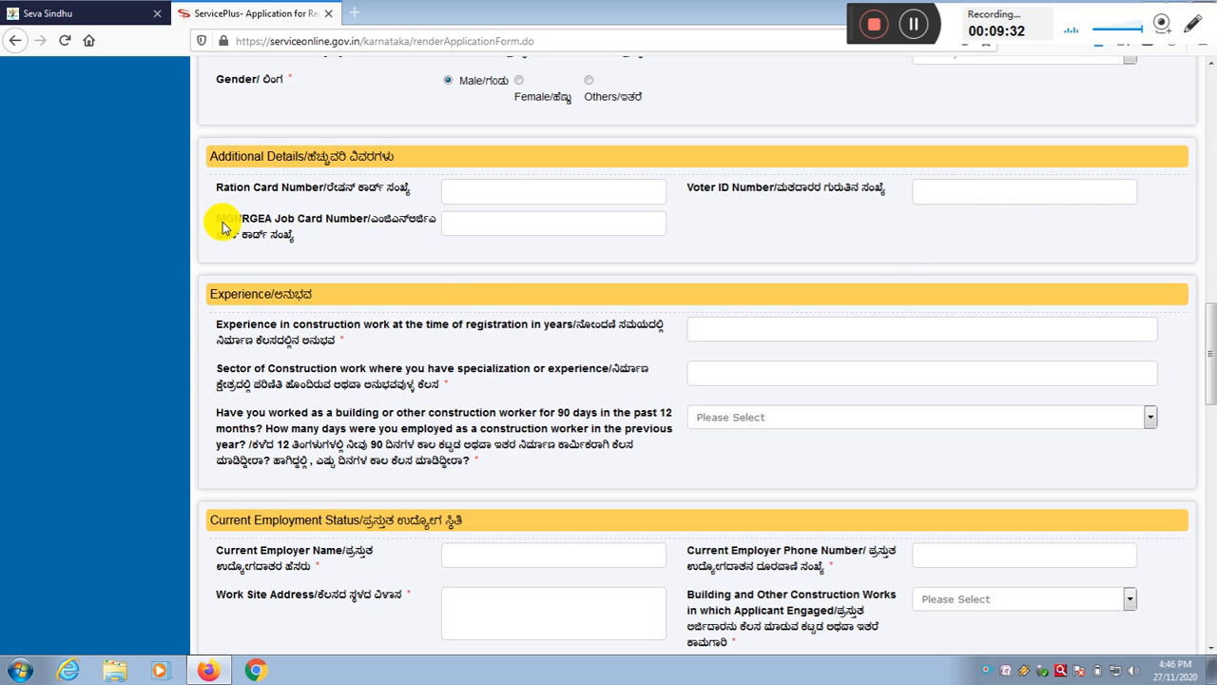
left_click_drag(226, 220, 357, 225)
left_click(543, 225)
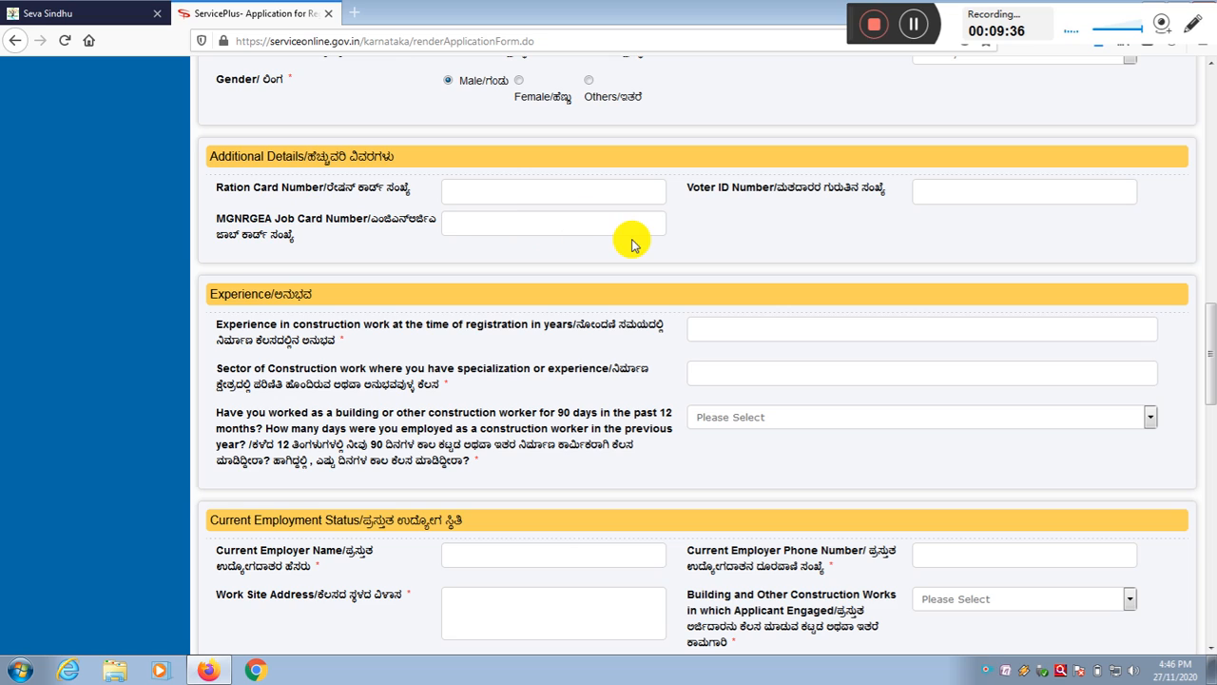
left_click_drag(383, 187, 425, 187)
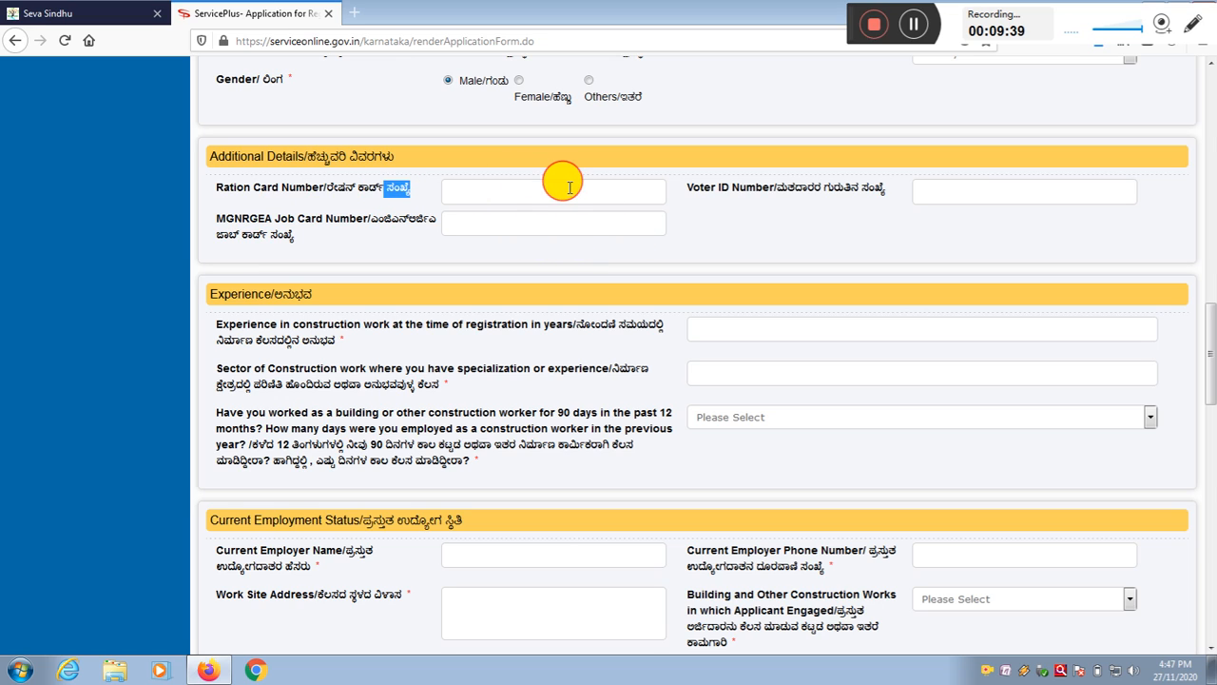
left_click(583, 189)
left_click_drag(860, 194, 932, 186)
left_click(945, 187)
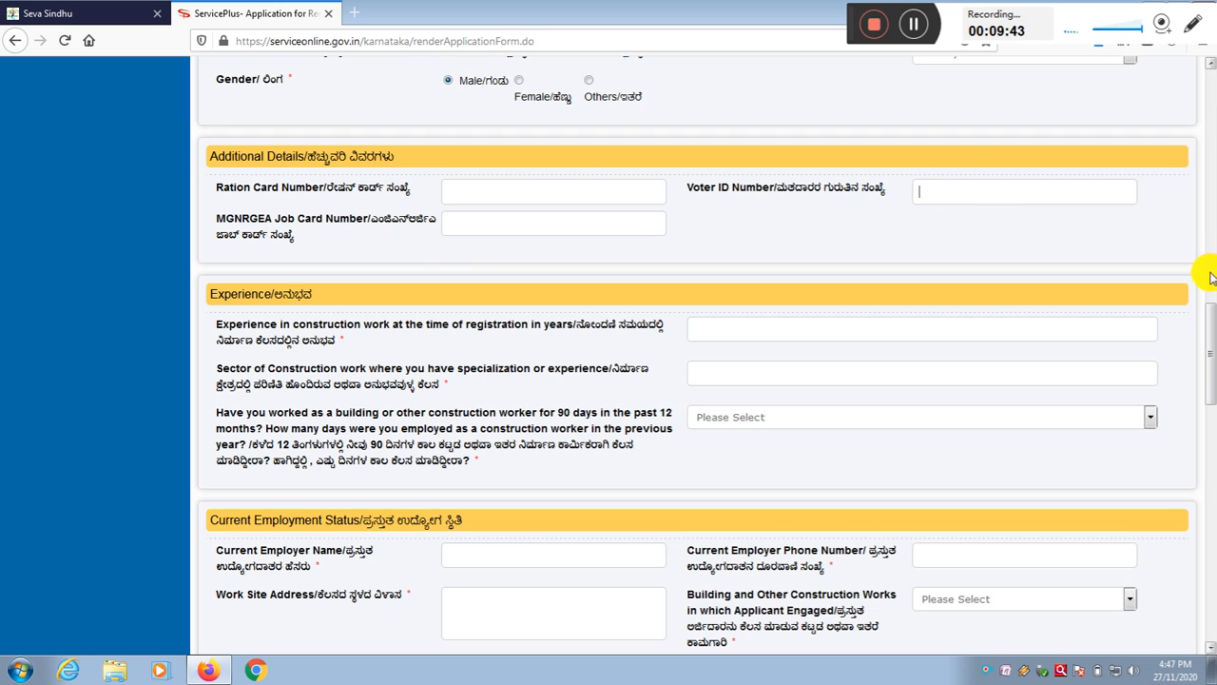
Enter 10 years of construction work experience and "constration" as the sector of specialization in the Experience section
left_click_drag(1211, 315, 1209, 350)
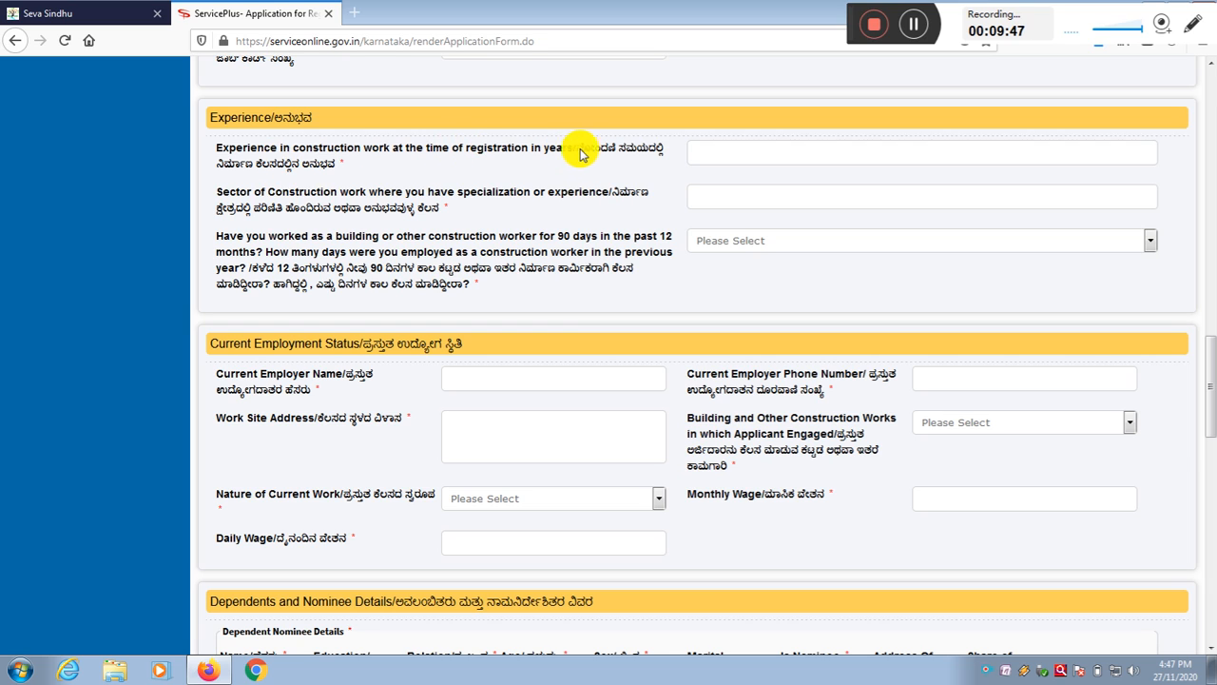
left_click_drag(582, 153, 652, 149)
left_click_drag(235, 167, 336, 165)
left_click(391, 163)
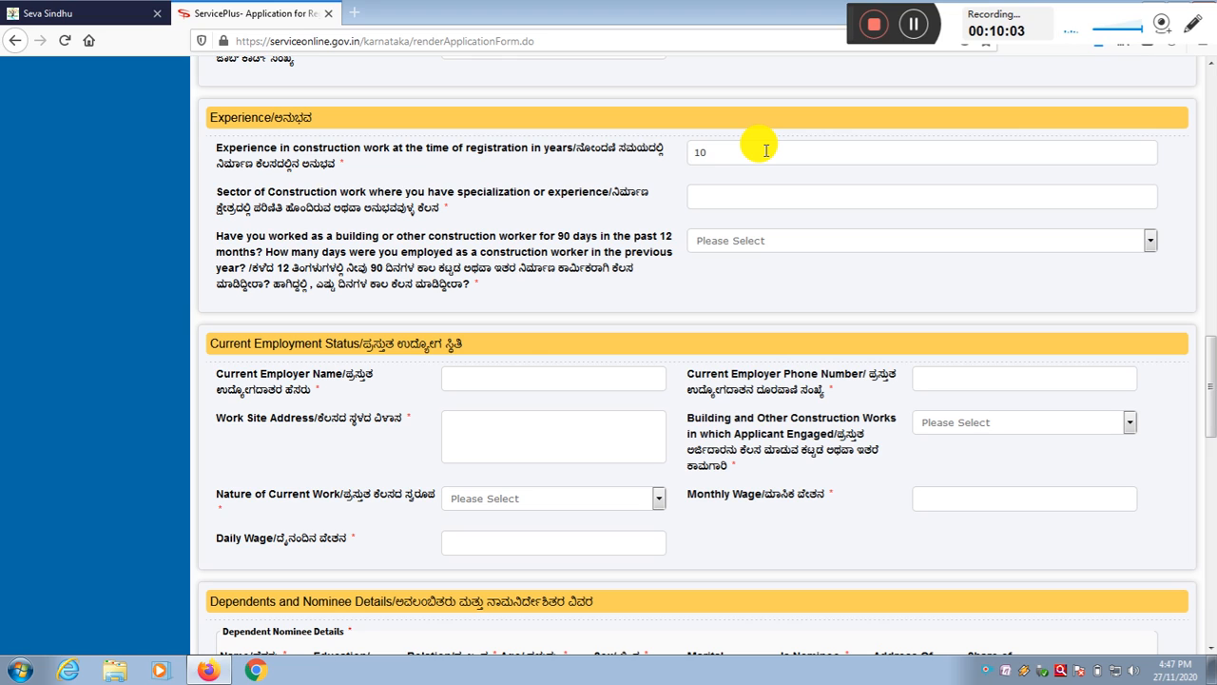
key("Tab")
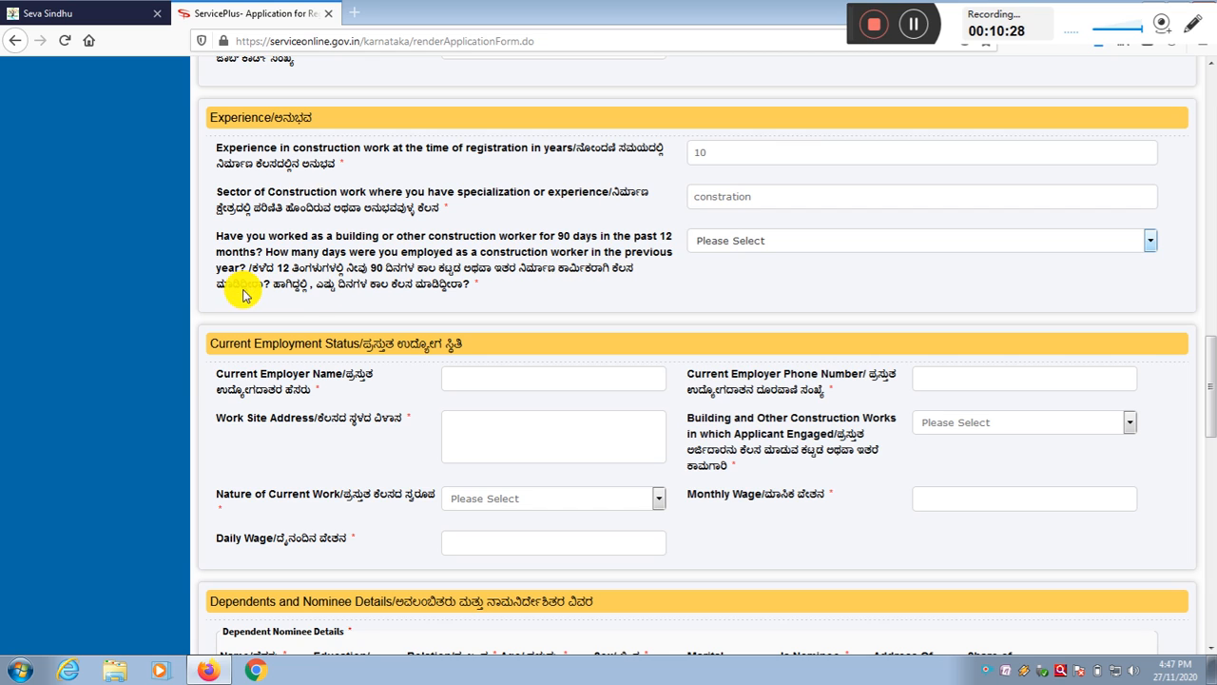
Set the number of days employed as a construction worker in the previous year to 151-200 days
left_click(756, 246)
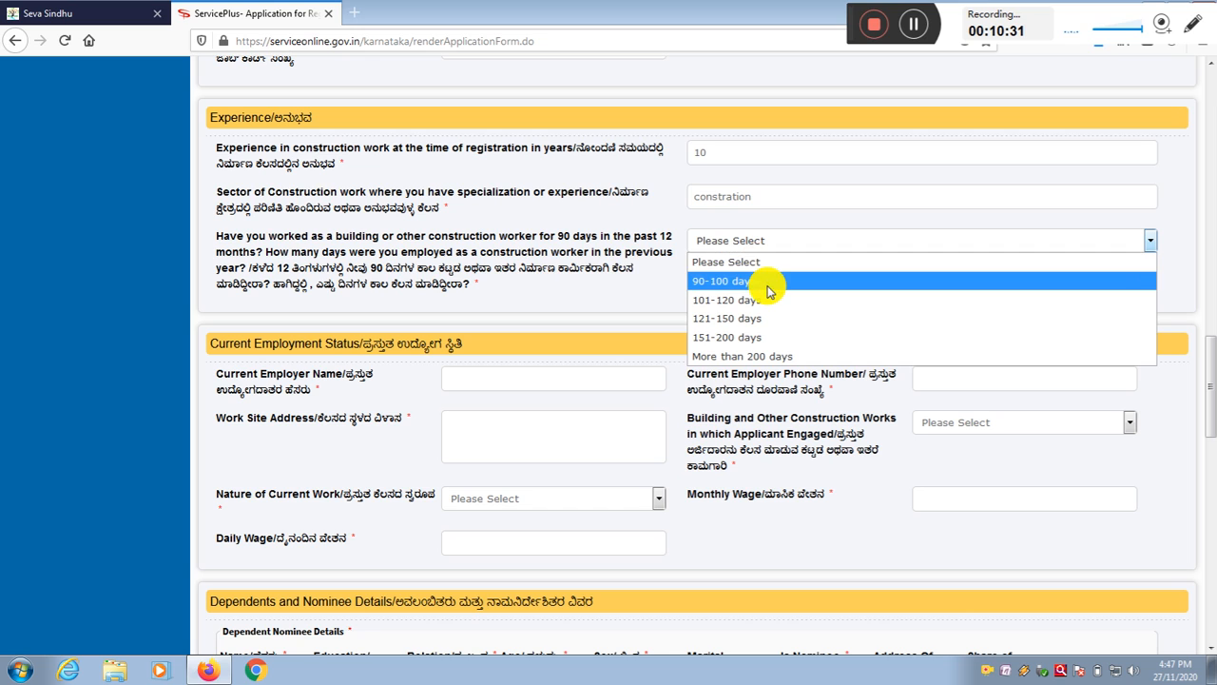
left_click(523, 266)
left_click_drag(304, 270, 385, 276)
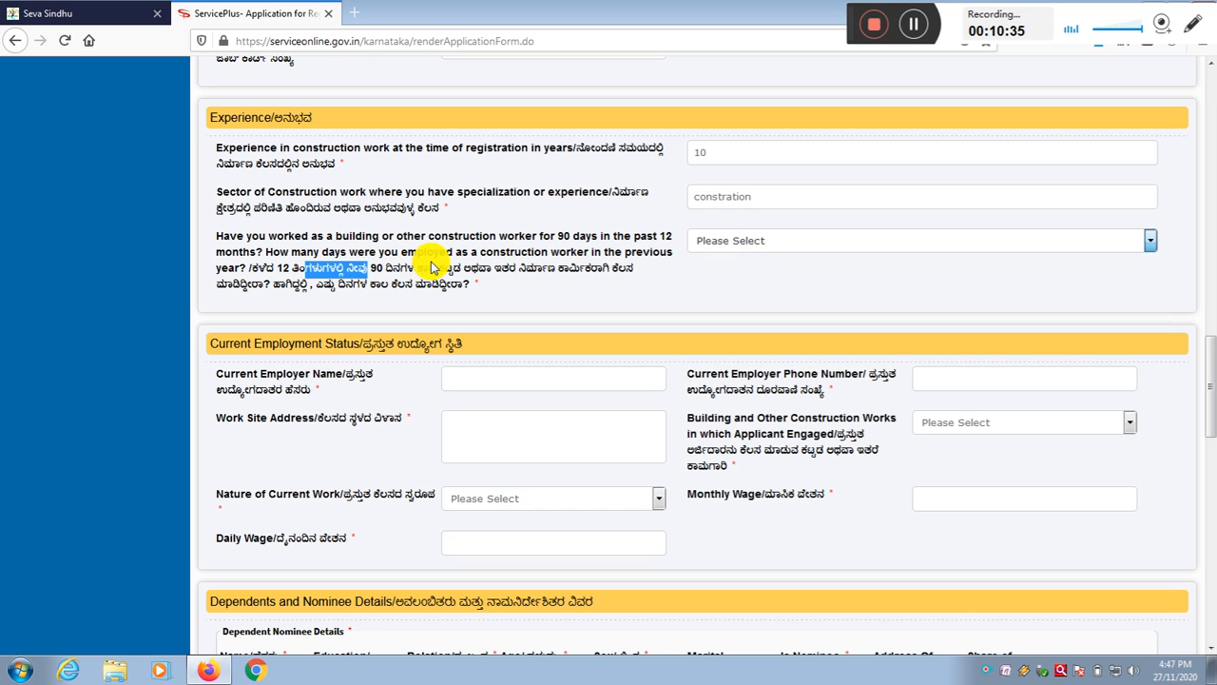
left_click_drag(278, 271, 308, 273)
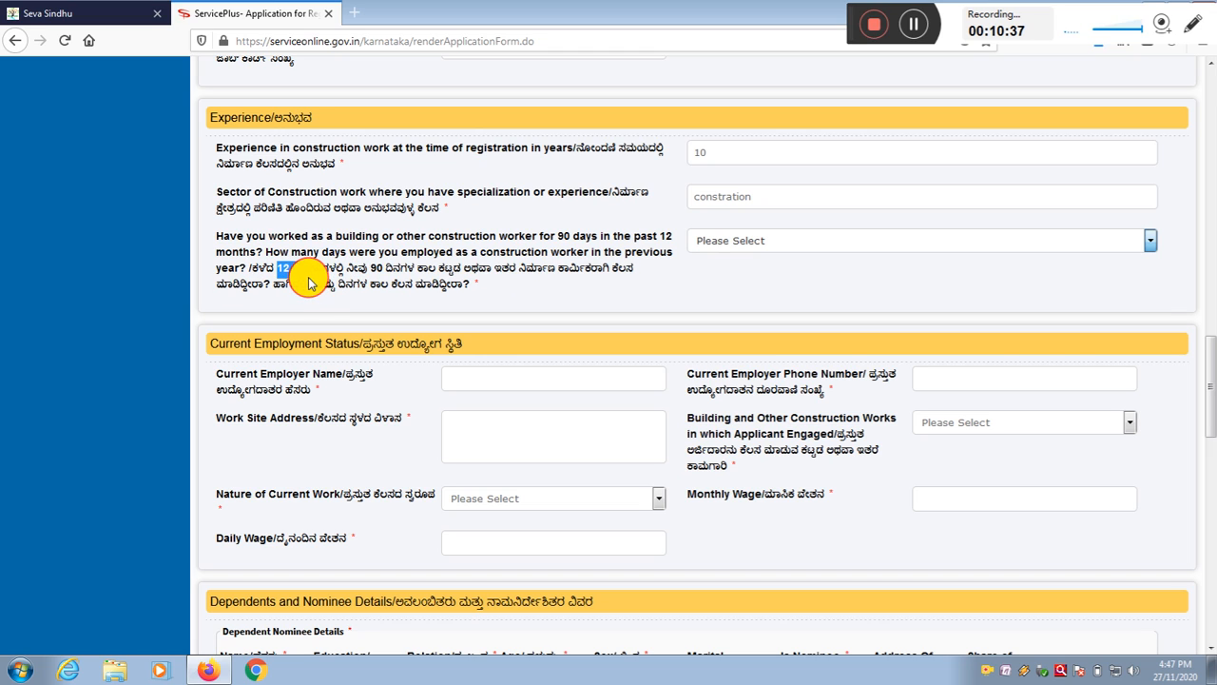
left_click(729, 240)
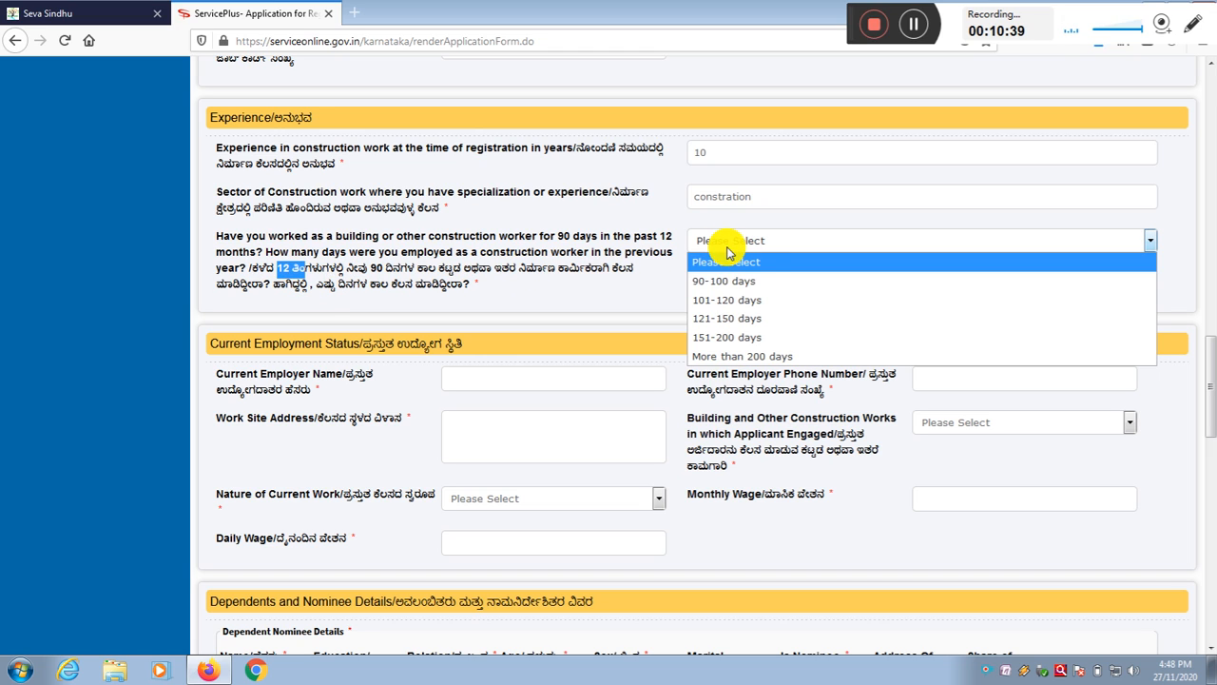
left_click(772, 340)
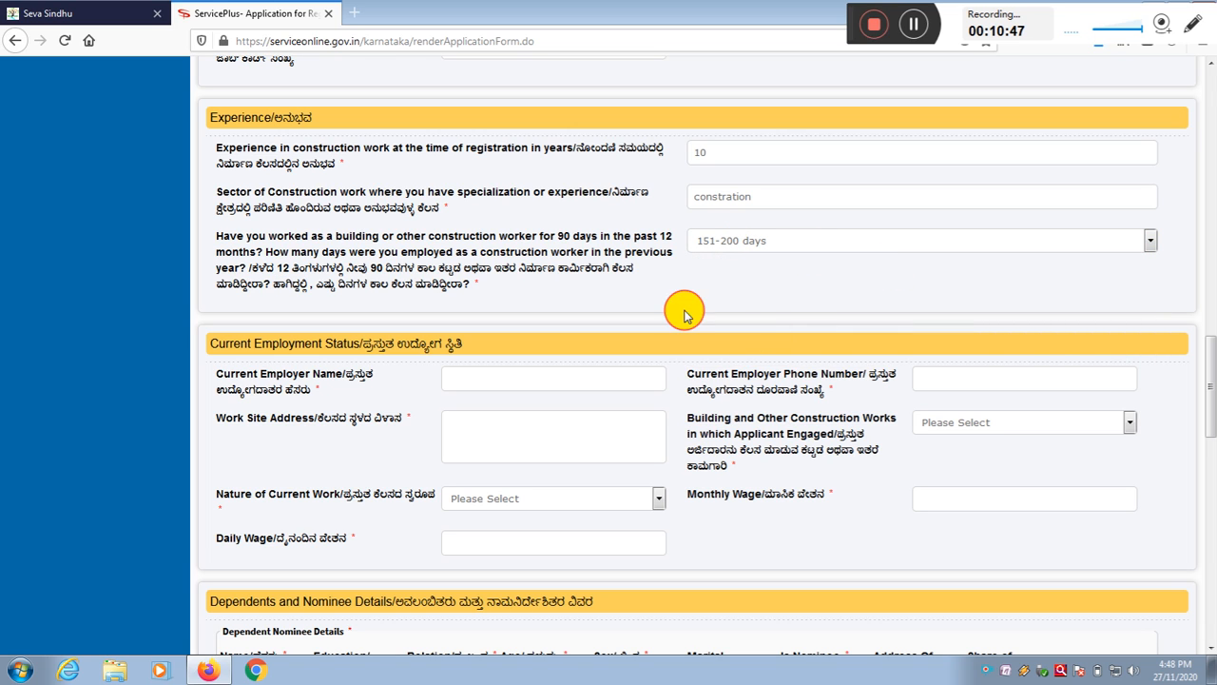
Examine the employer name, employer phone number and work site address fields under Current Employment Status without filling them in
left_click_drag(1210, 359, 1210, 388)
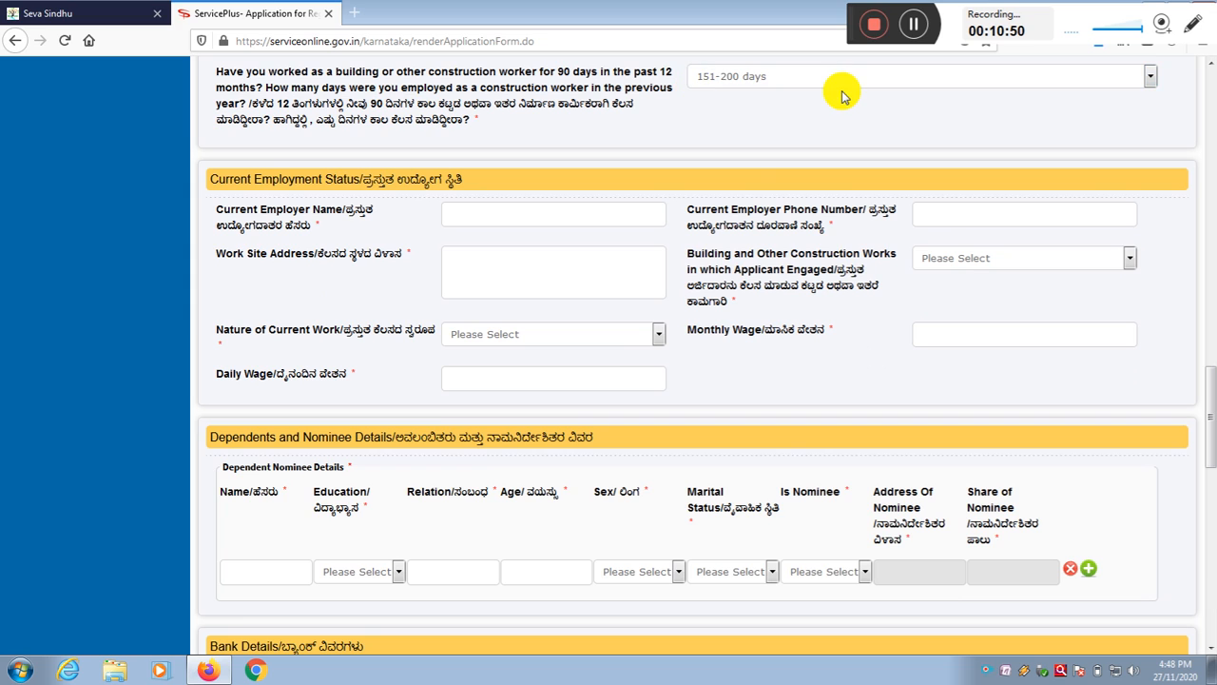
left_click_drag(229, 178, 448, 169)
left_click(516, 163)
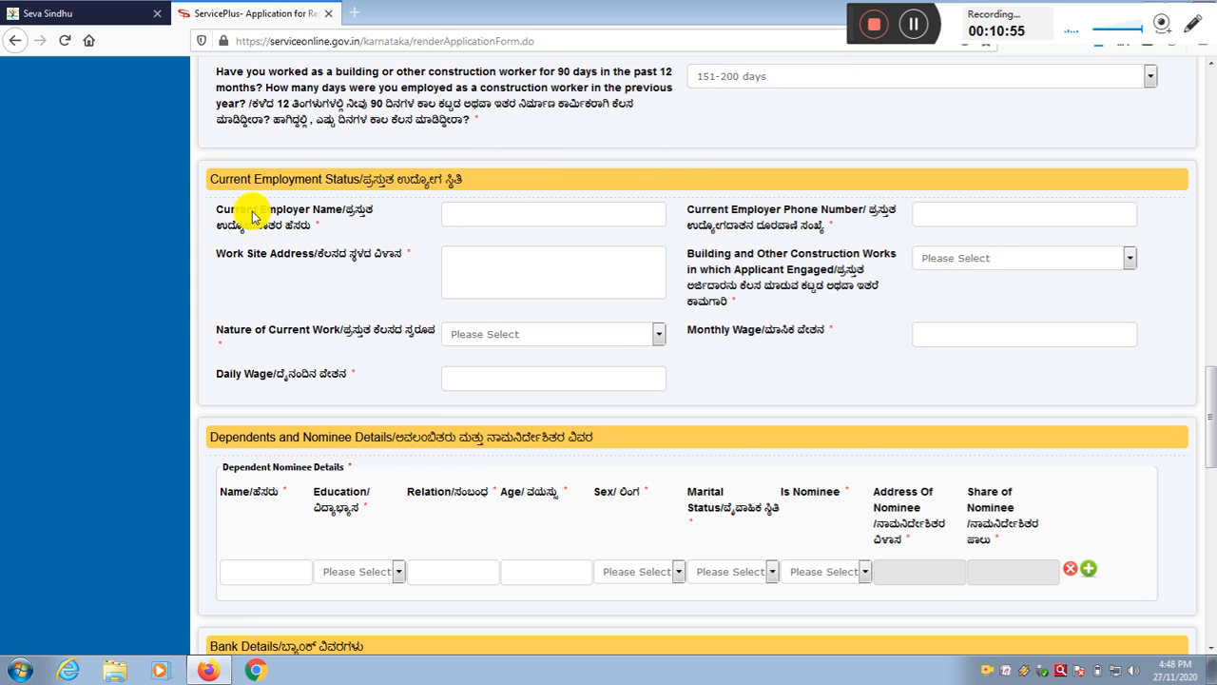
left_click_drag(233, 211, 462, 204)
left_click(484, 204)
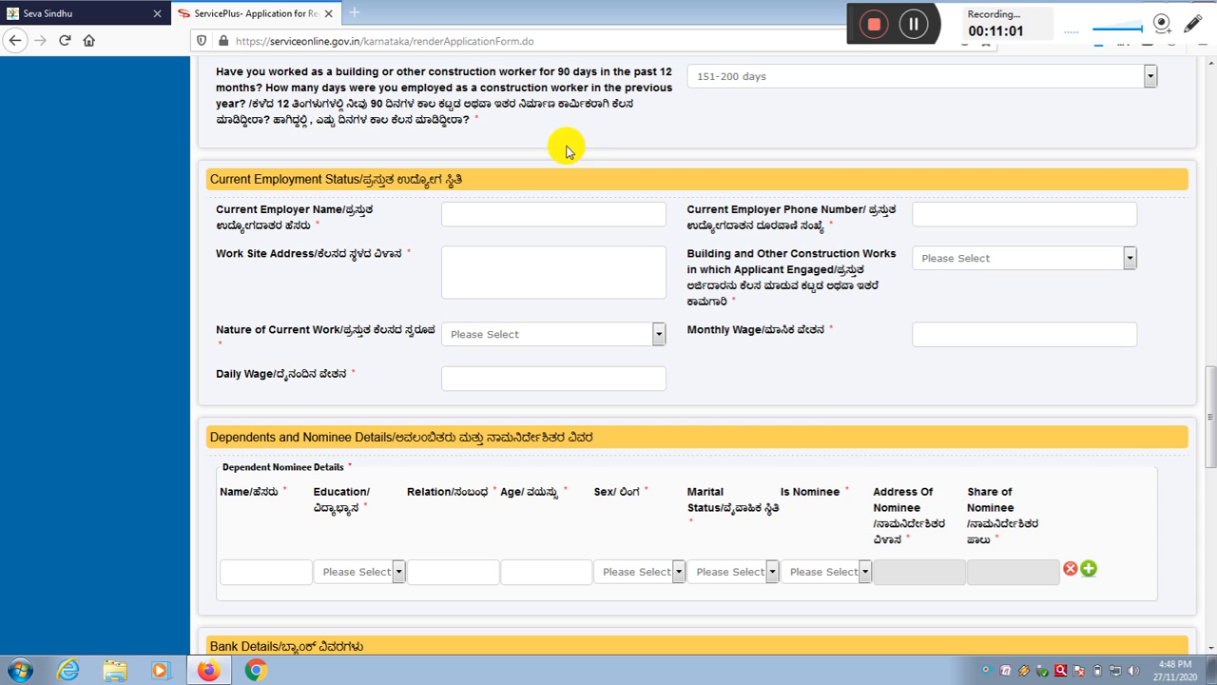
left_click_drag(345, 211, 411, 218)
left_click(264, 226)
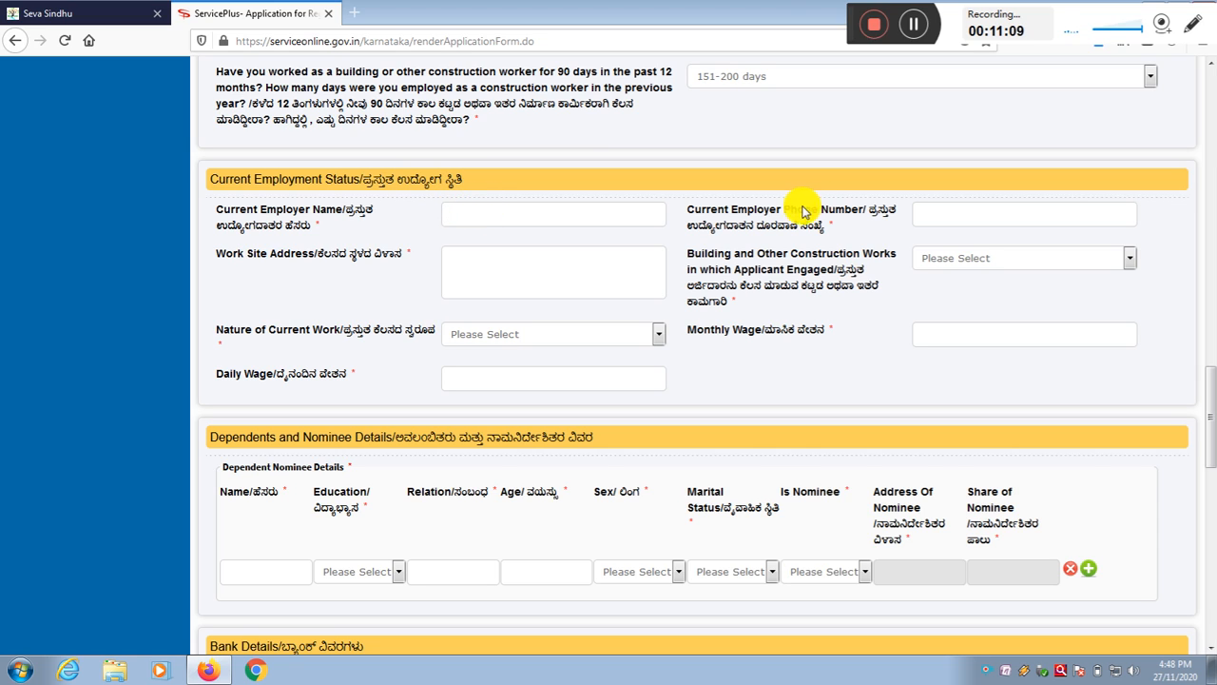
left_click_drag(702, 218, 804, 224)
left_click(924, 211)
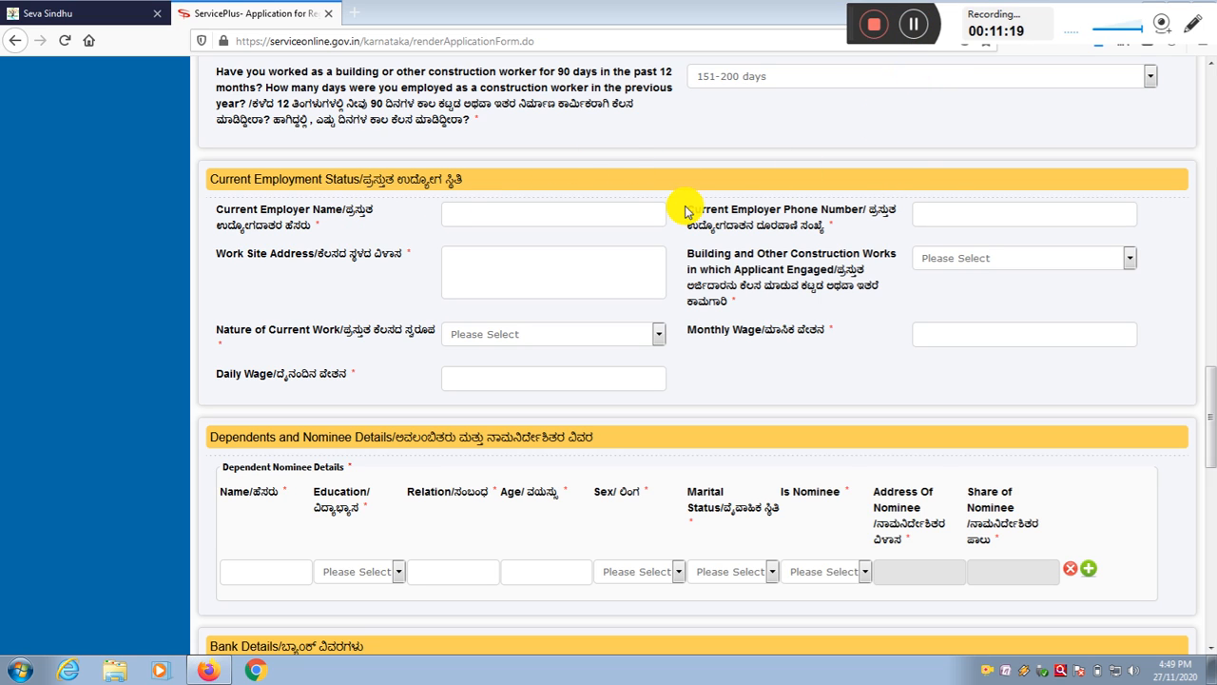
left_click(475, 214)
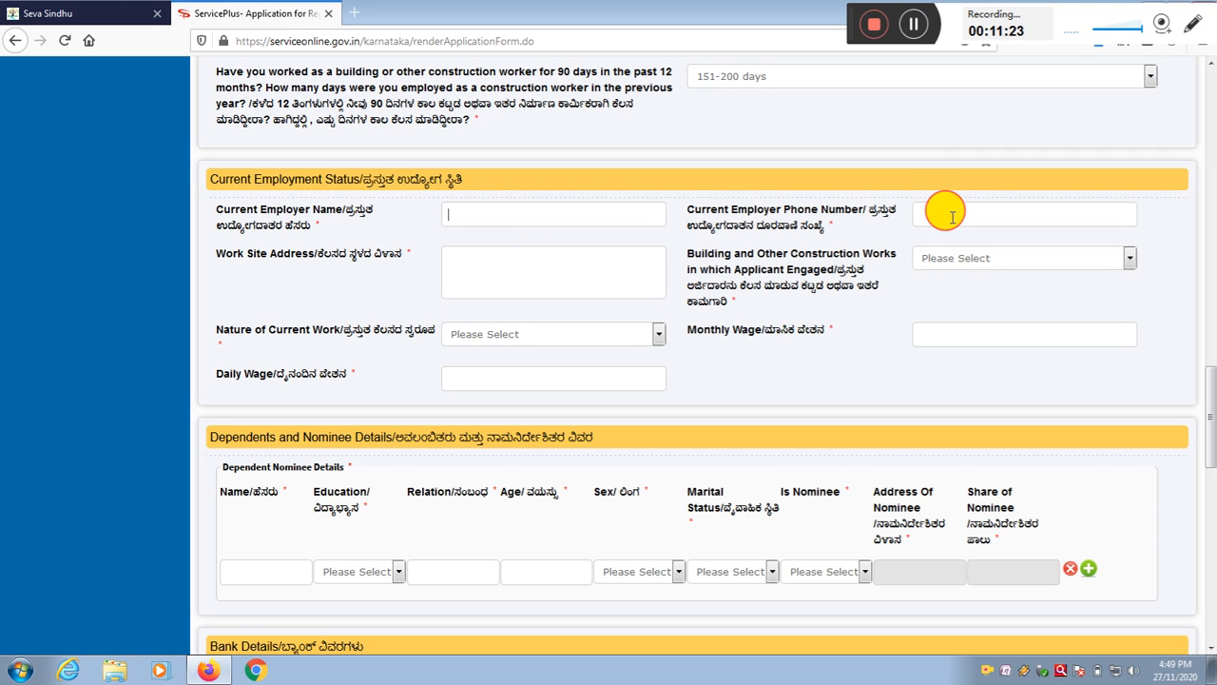
left_click_drag(326, 253, 488, 250)
left_click(533, 251)
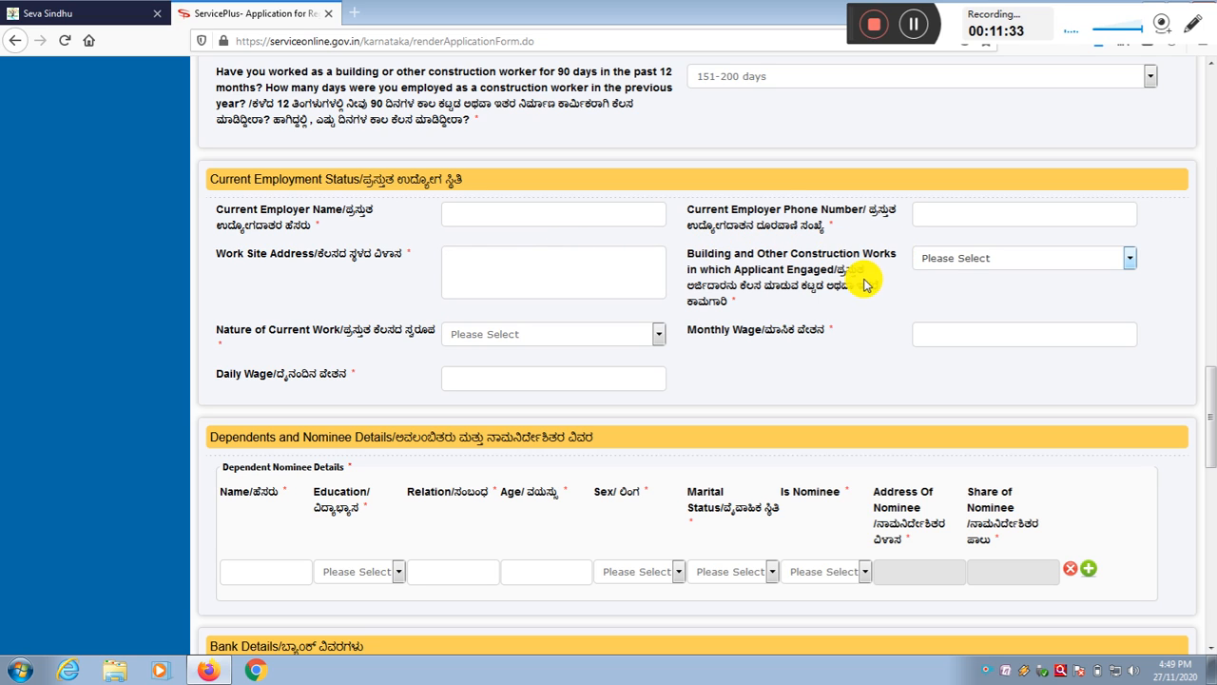
Choose Construction as the building and other construction works in which the applicant is engaged
left_click_drag(846, 279, 746, 298)
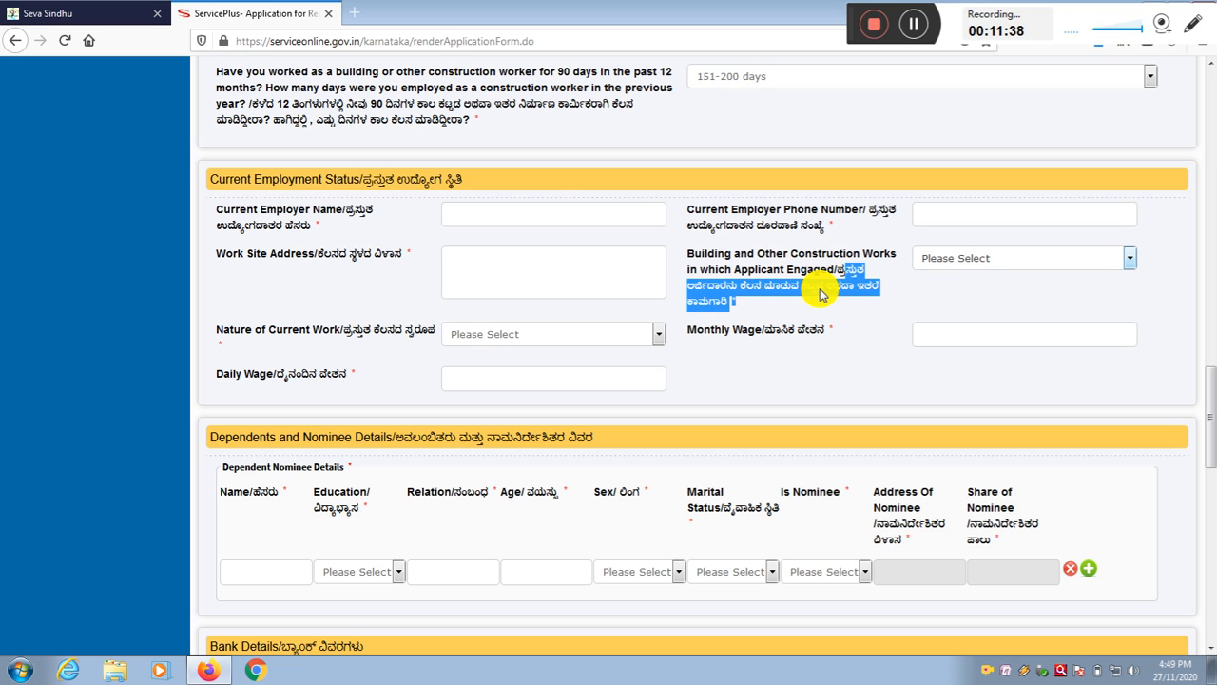
left_click(860, 252)
left_click(984, 258)
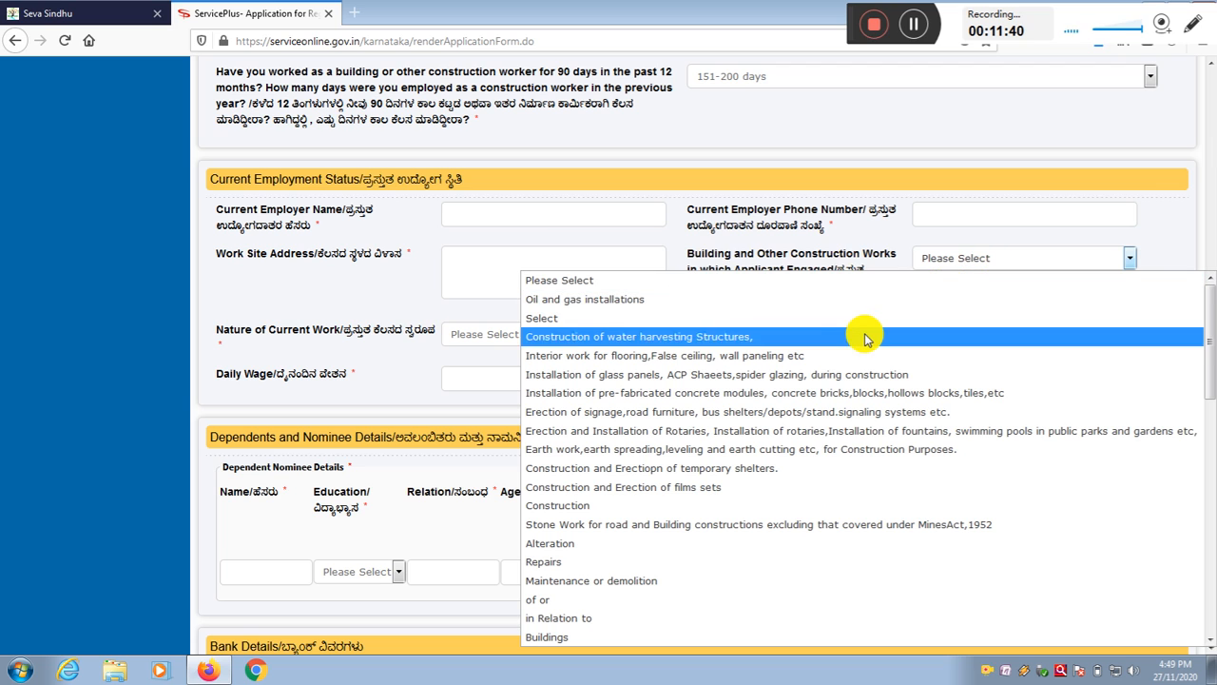
scroll(828, 557, "down", 3)
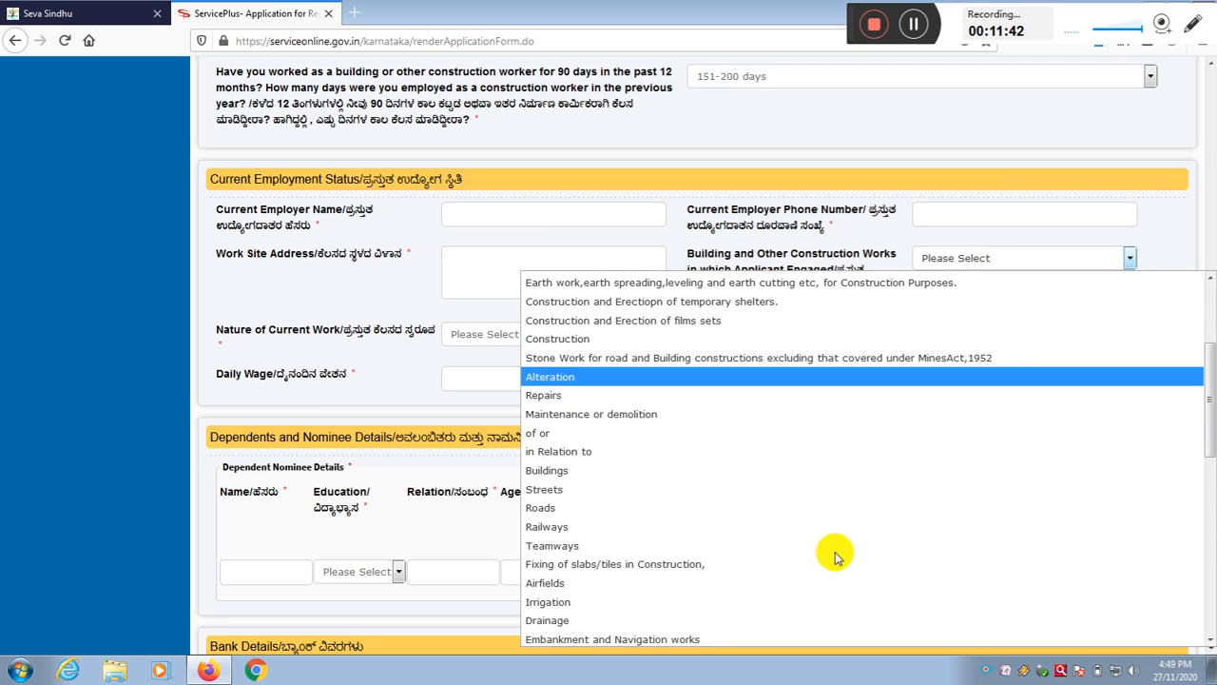
scroll(818, 437, "up", 2)
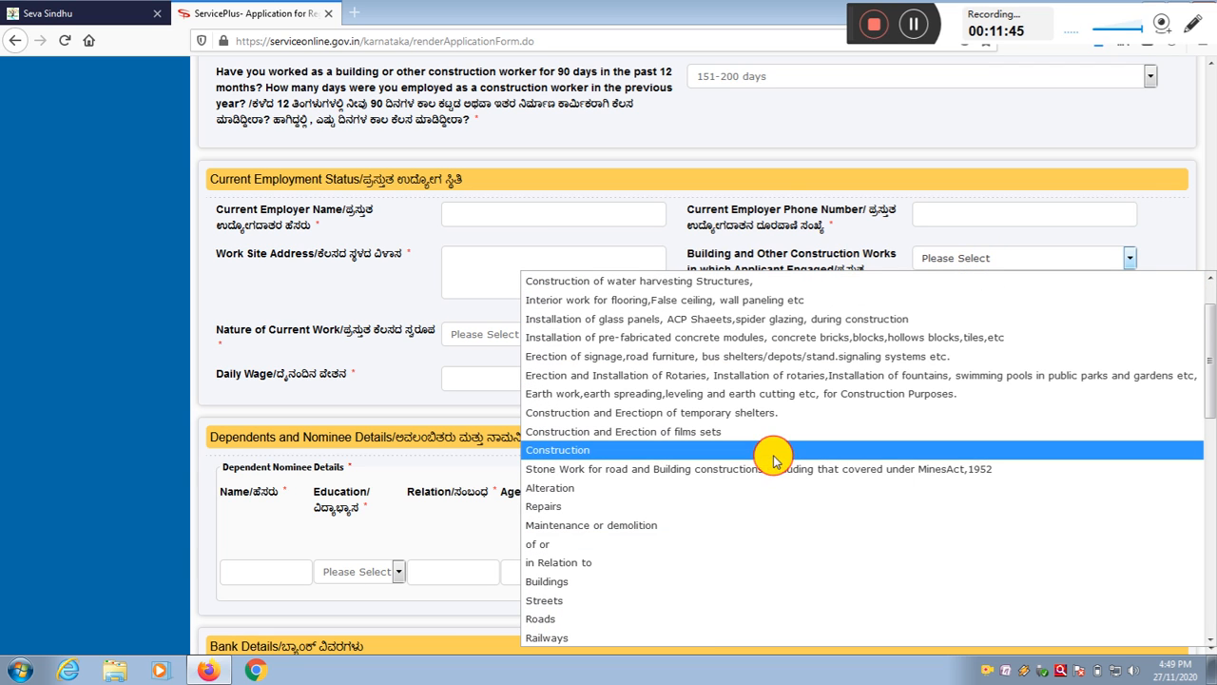
left_click(775, 454)
Try Helper and Stone Polisher as the applicant's nature of current work
left_click_drag(266, 329, 429, 334)
left_click(378, 332)
left_click(529, 334)
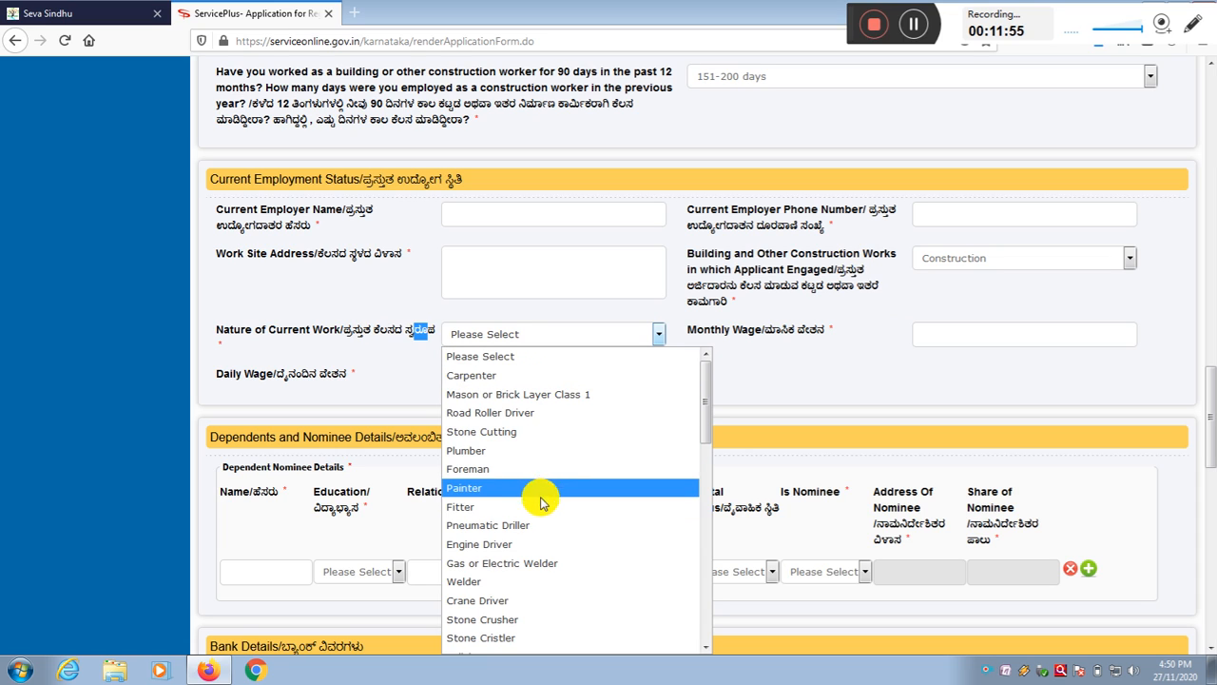
scroll(545, 559, "down", 3)
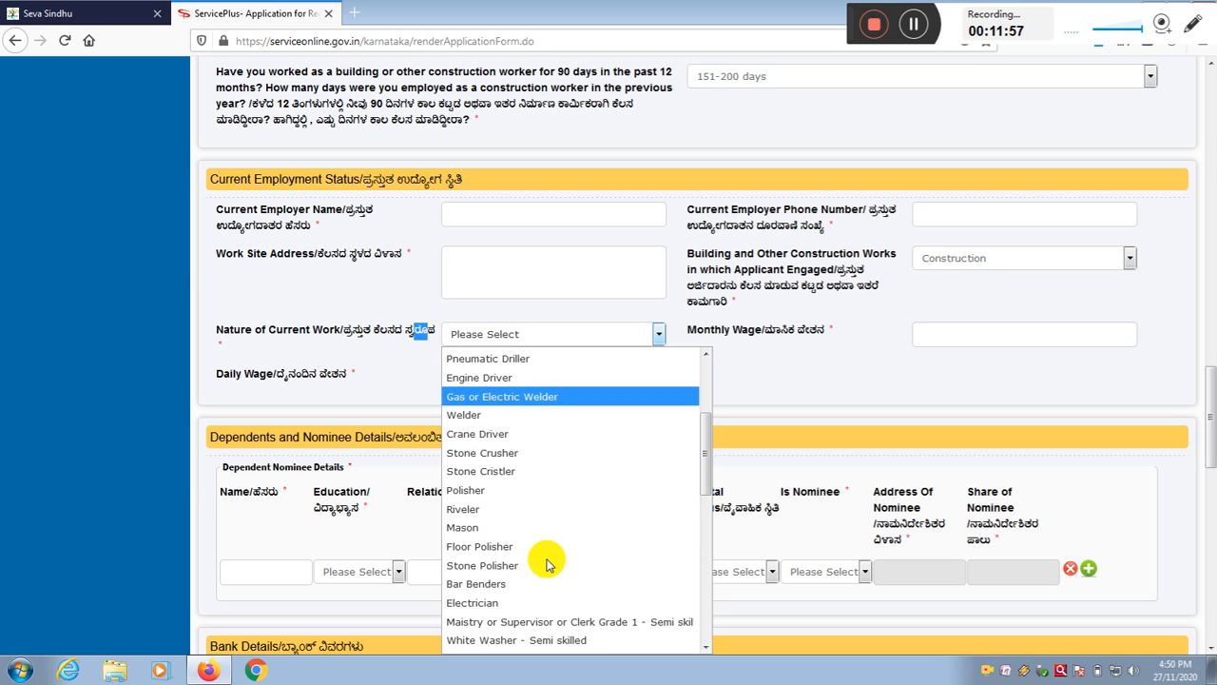
scroll(545, 565, "down", 5)
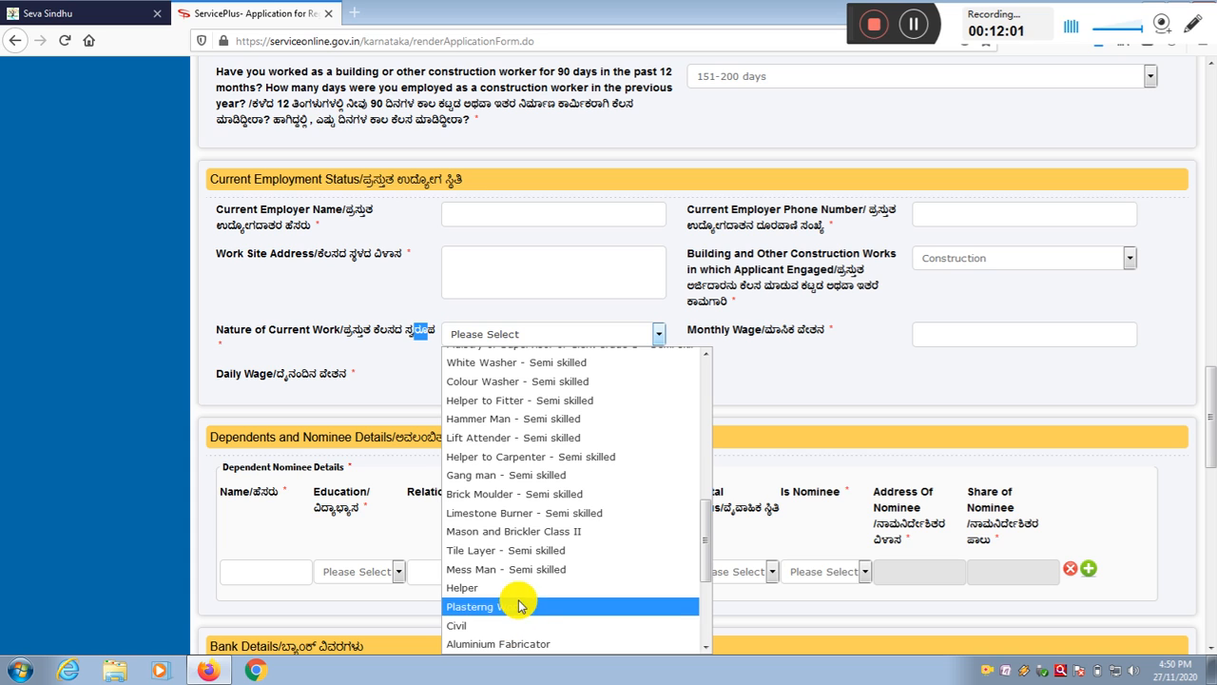
left_click(523, 593)
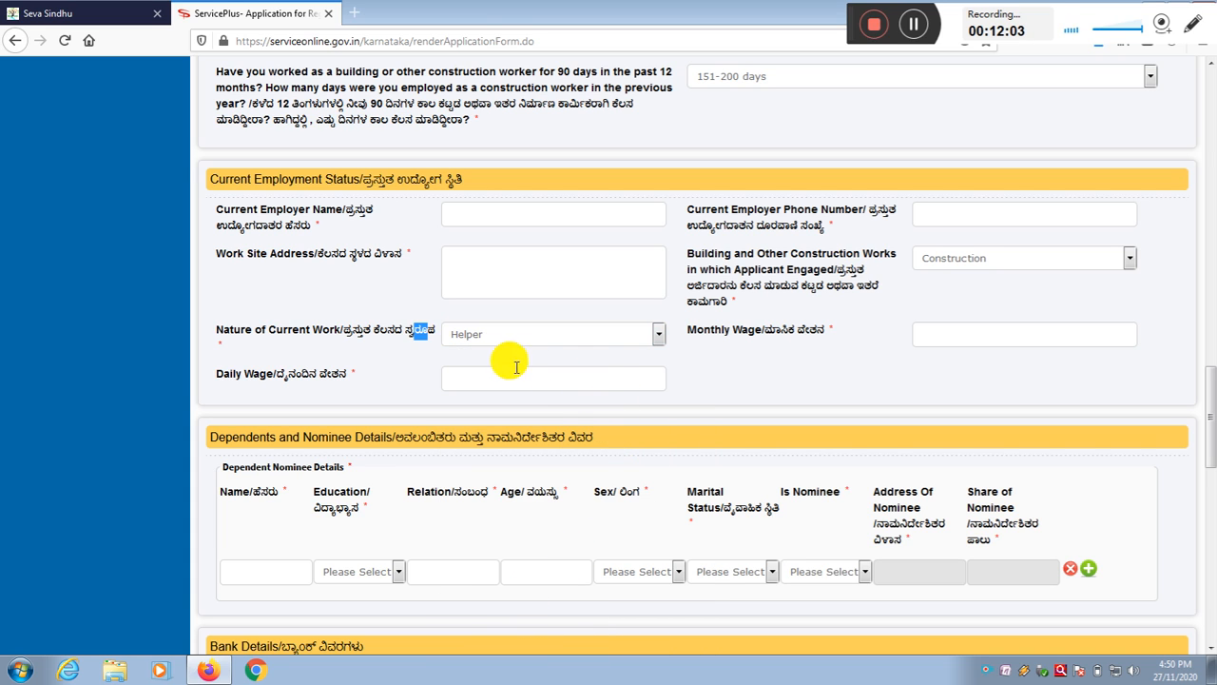
left_click(660, 338)
scroll(595, 403, "up", 3)
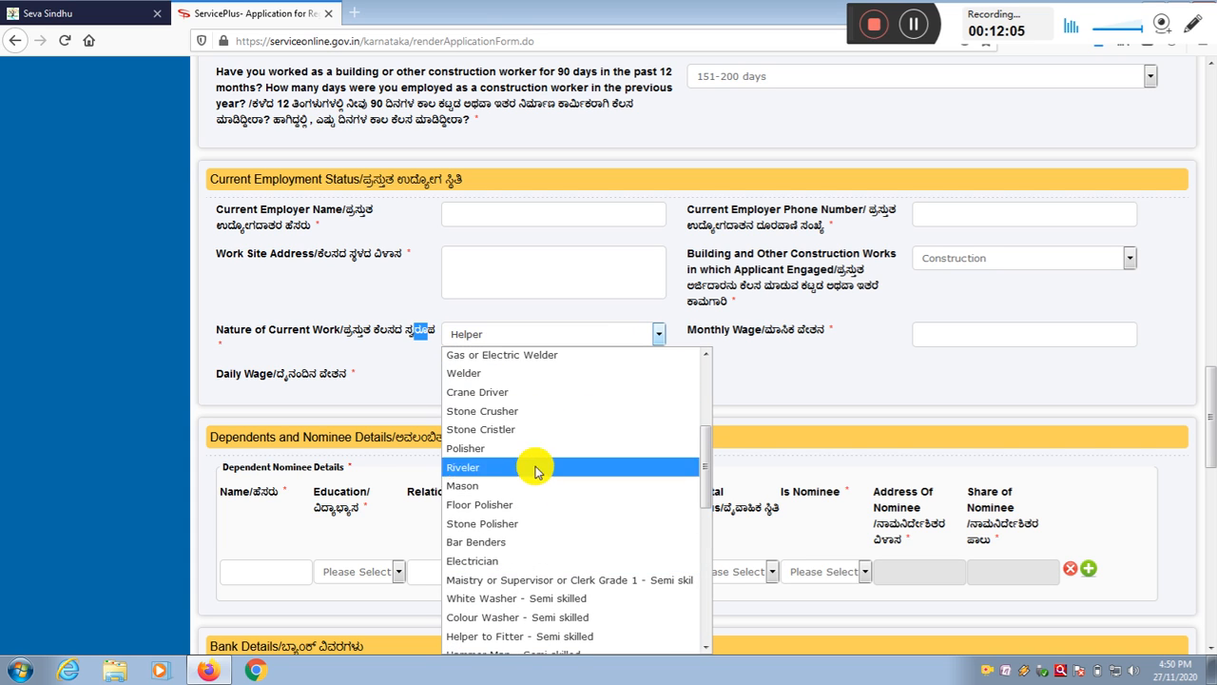
left_click(554, 526)
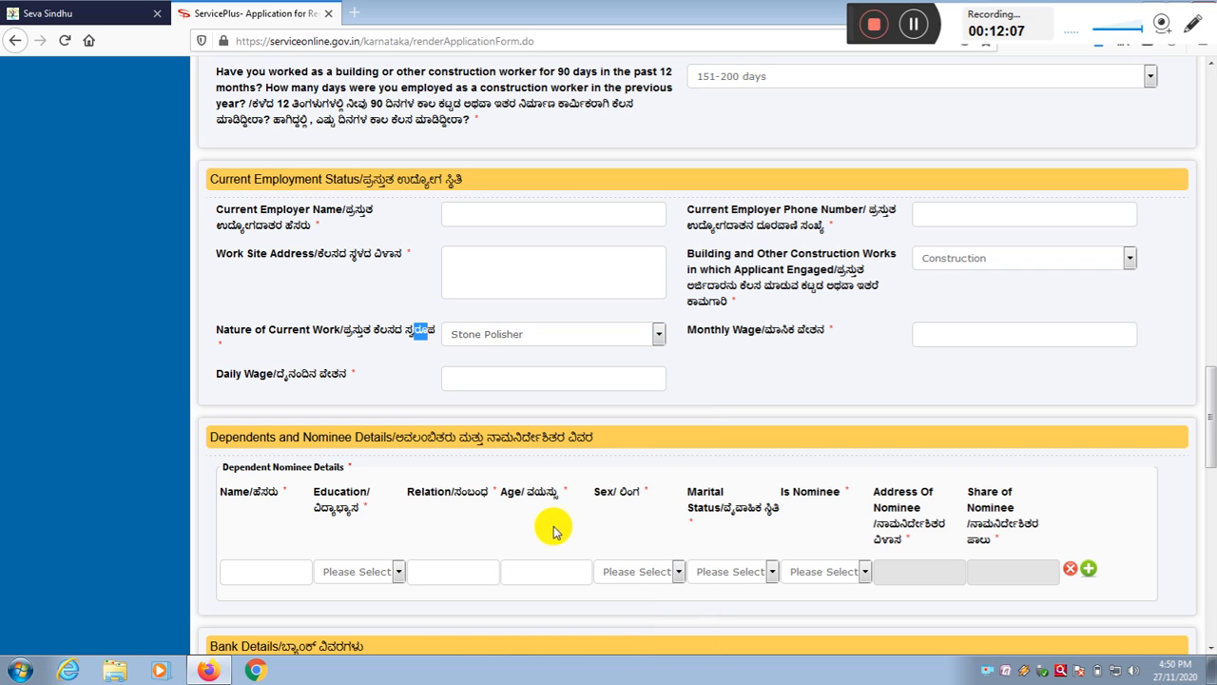
Set the nature of current work to Carpenter in the Current Employment Status section
left_click(637, 334)
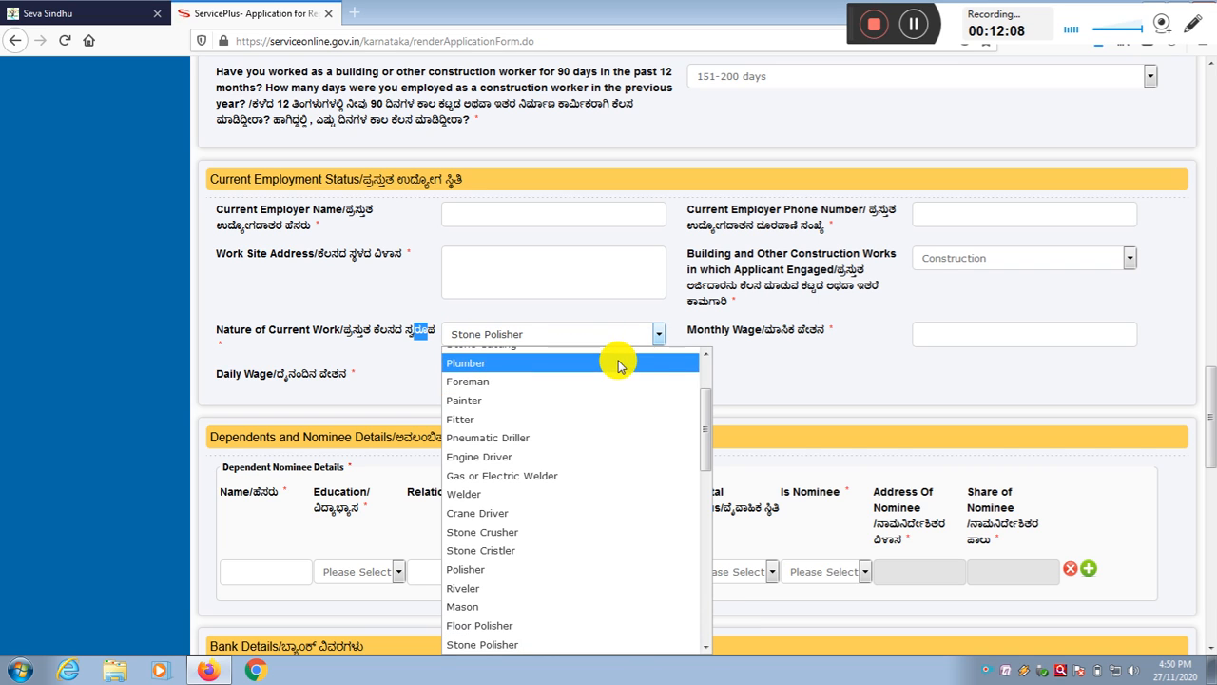
scroll(617, 389, "up", 2)
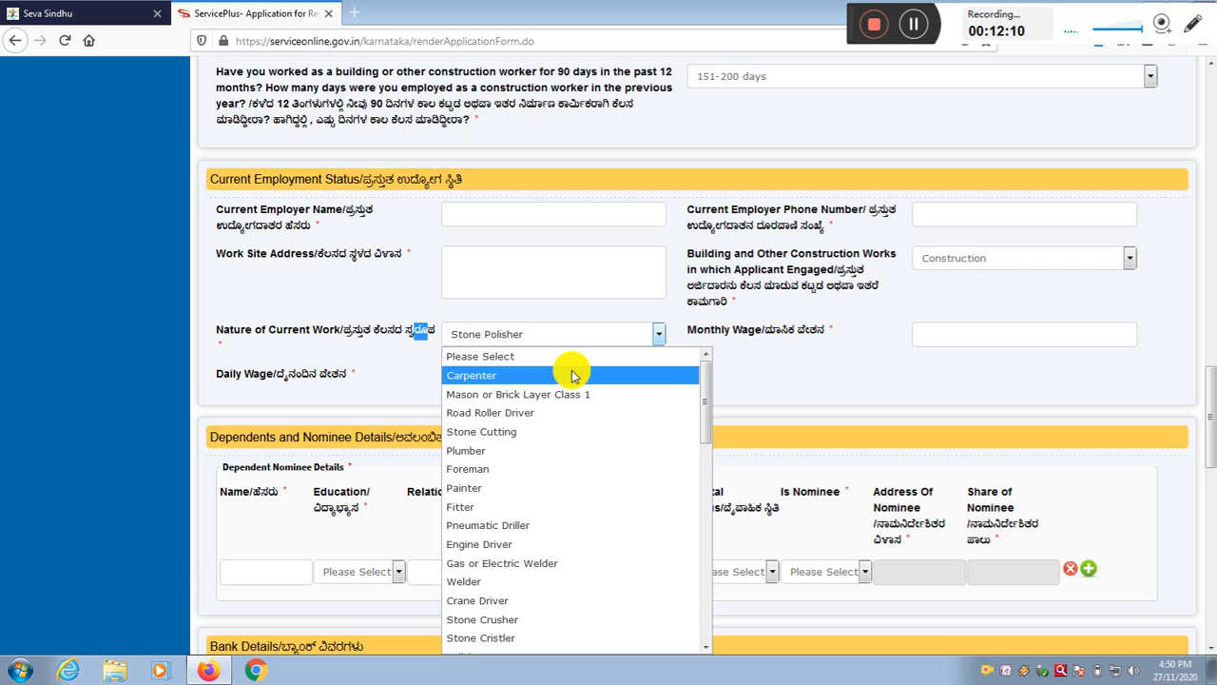
left_click(573, 376)
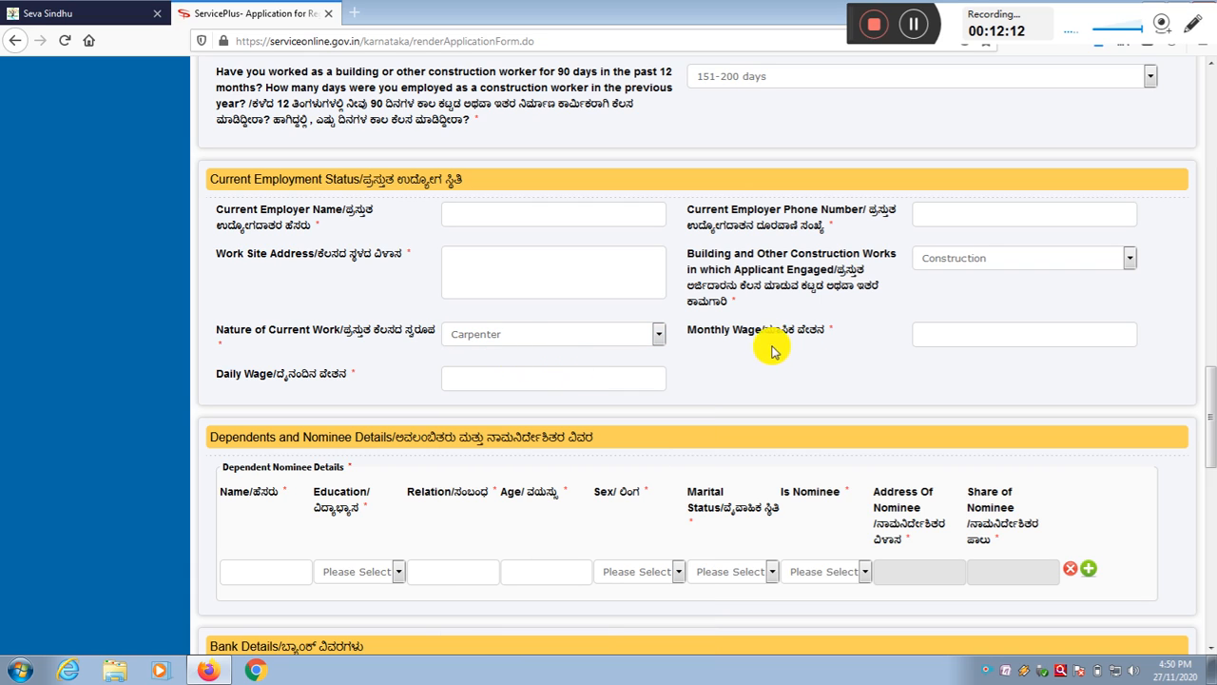
Enter a monthly wage of 4000 and a daily wage of 300 for the applicant's current employment
left_click_drag(783, 328, 948, 329)
left_click(955, 324)
left_click(951, 328)
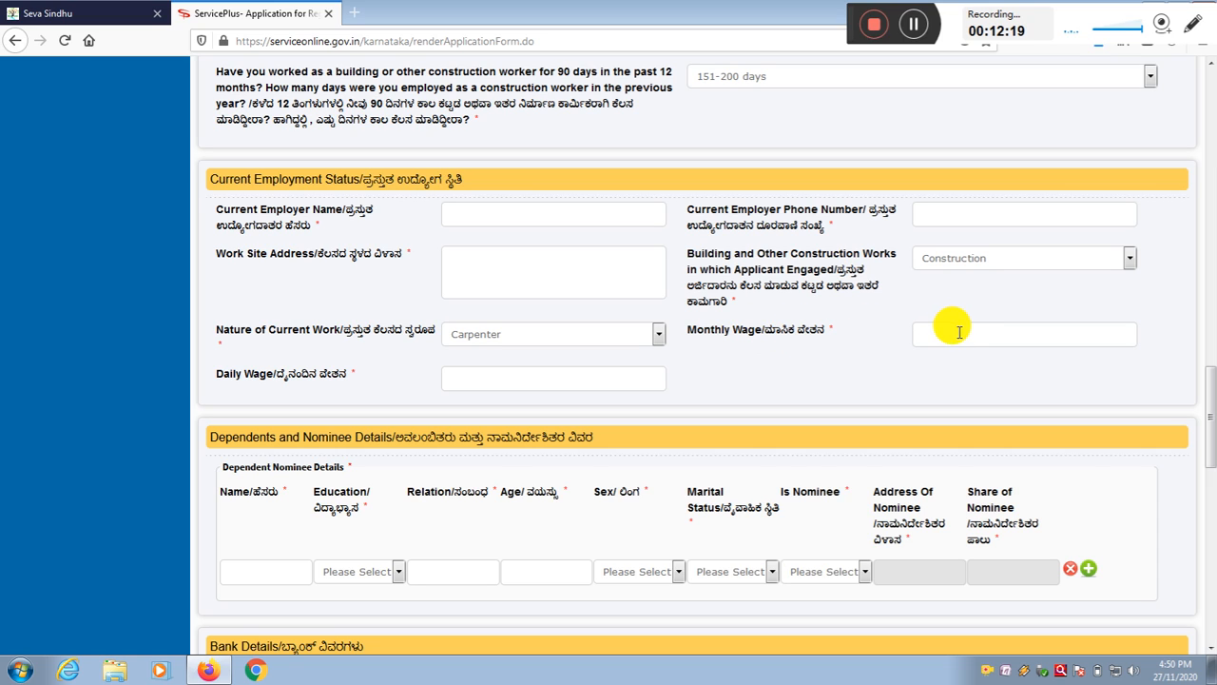
left_click(958, 333)
type("4000")
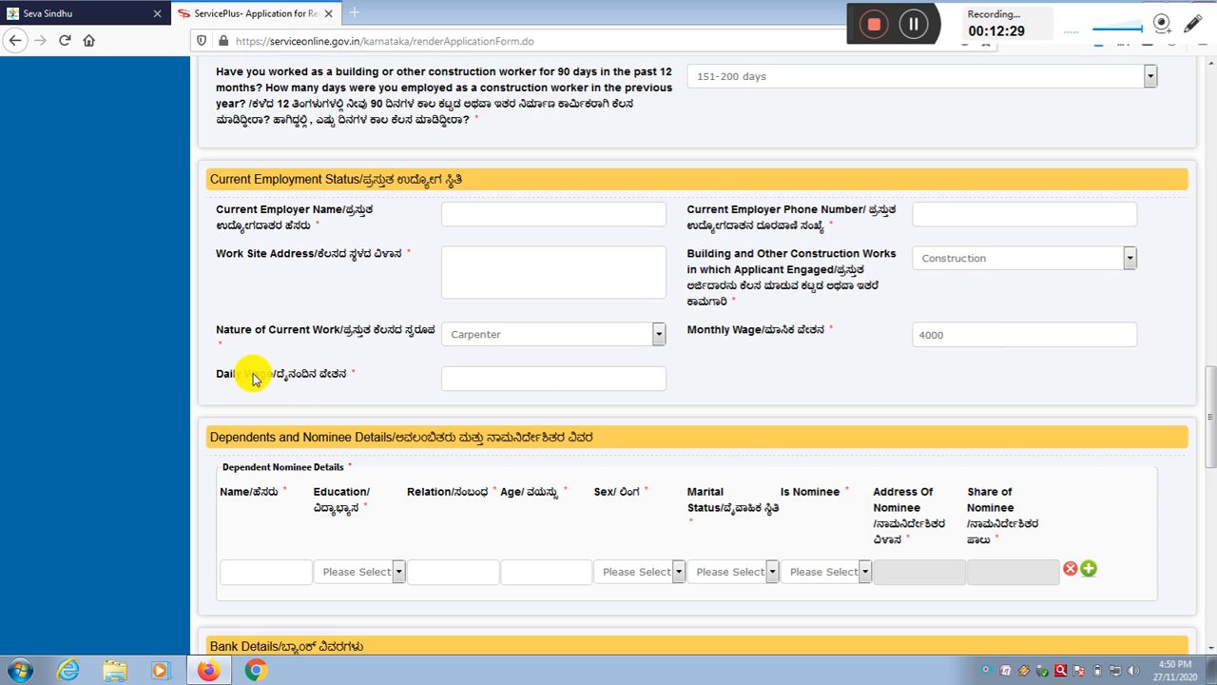
left_click_drag(249, 374, 380, 374)
left_click(475, 373)
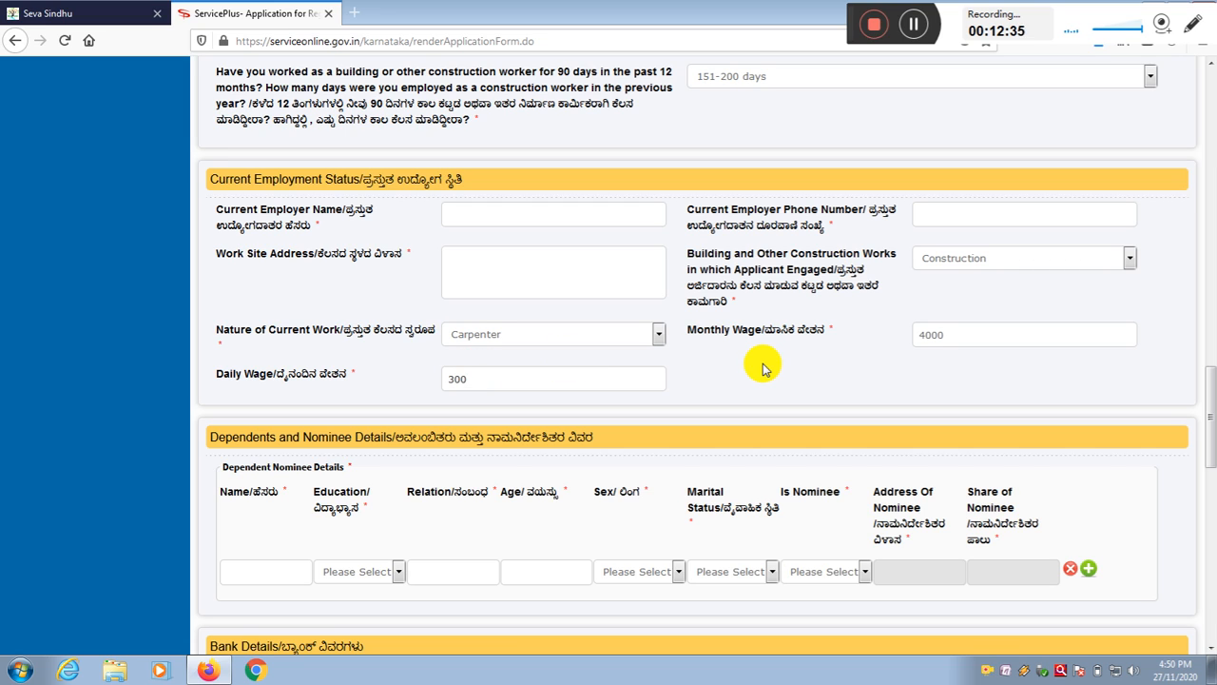
Enter abc as the first dependent's name and choose Primary School as the education in the Dependent Nominee Details
left_click_drag(1205, 410, 1208, 464)
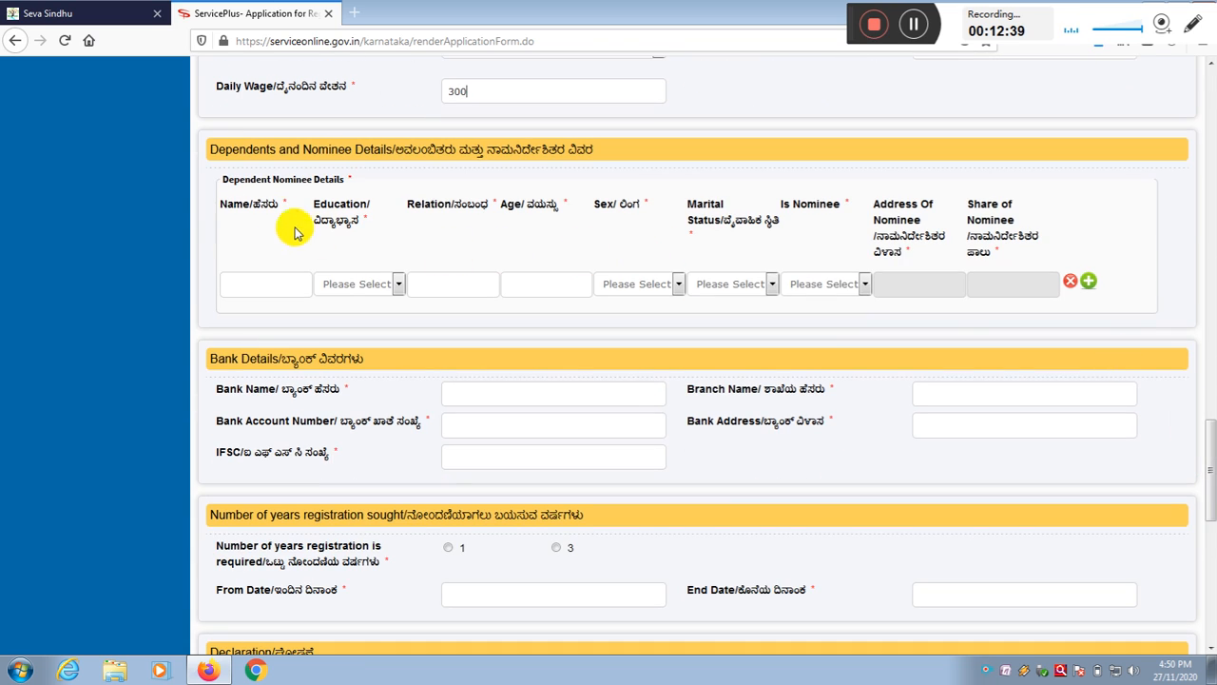
left_click_drag(223, 154, 623, 154)
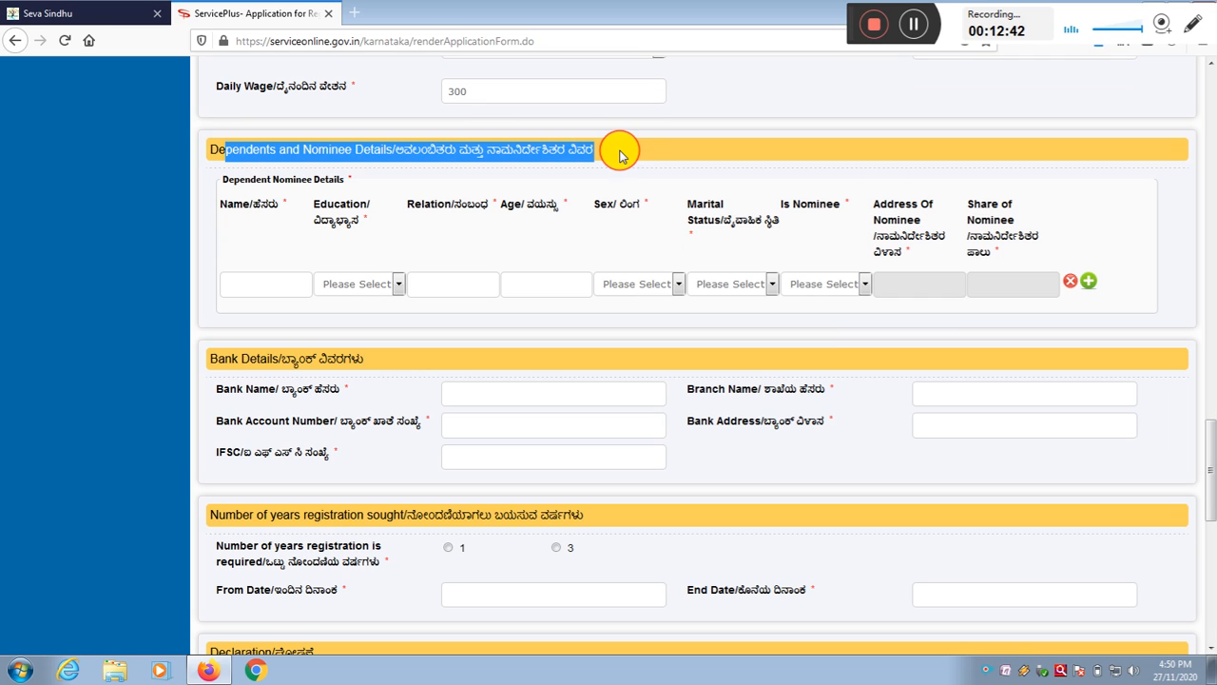
left_click(571, 146)
double_click(572, 147)
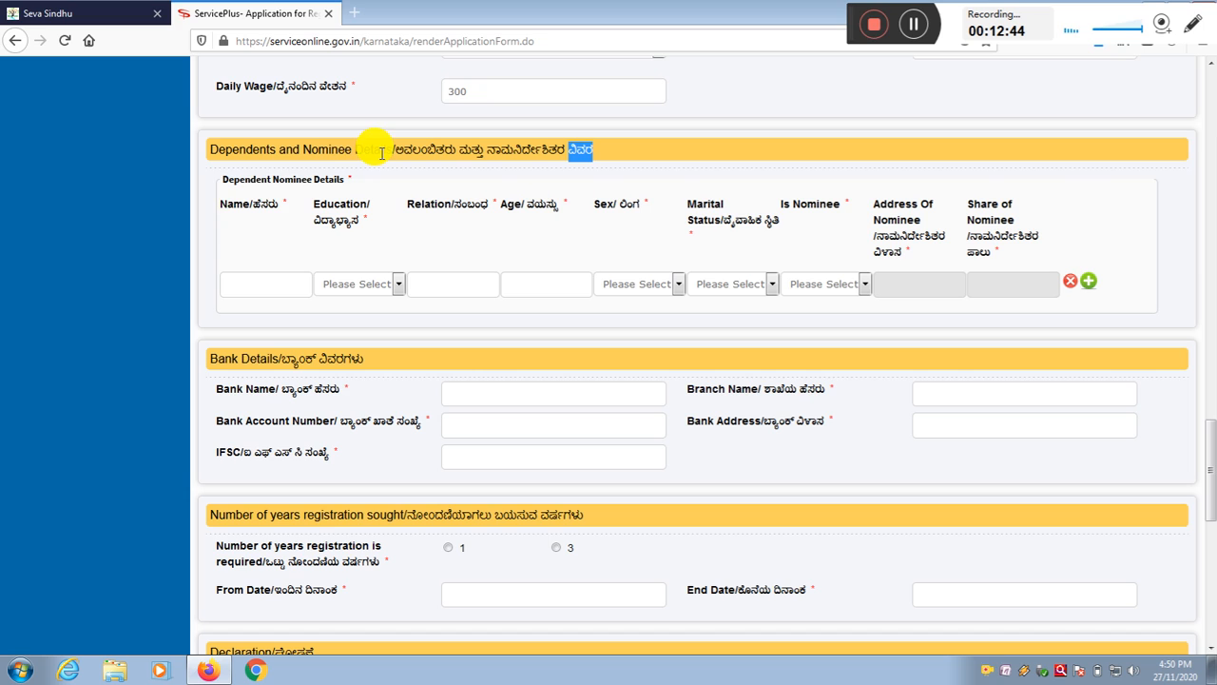
left_click(262, 284)
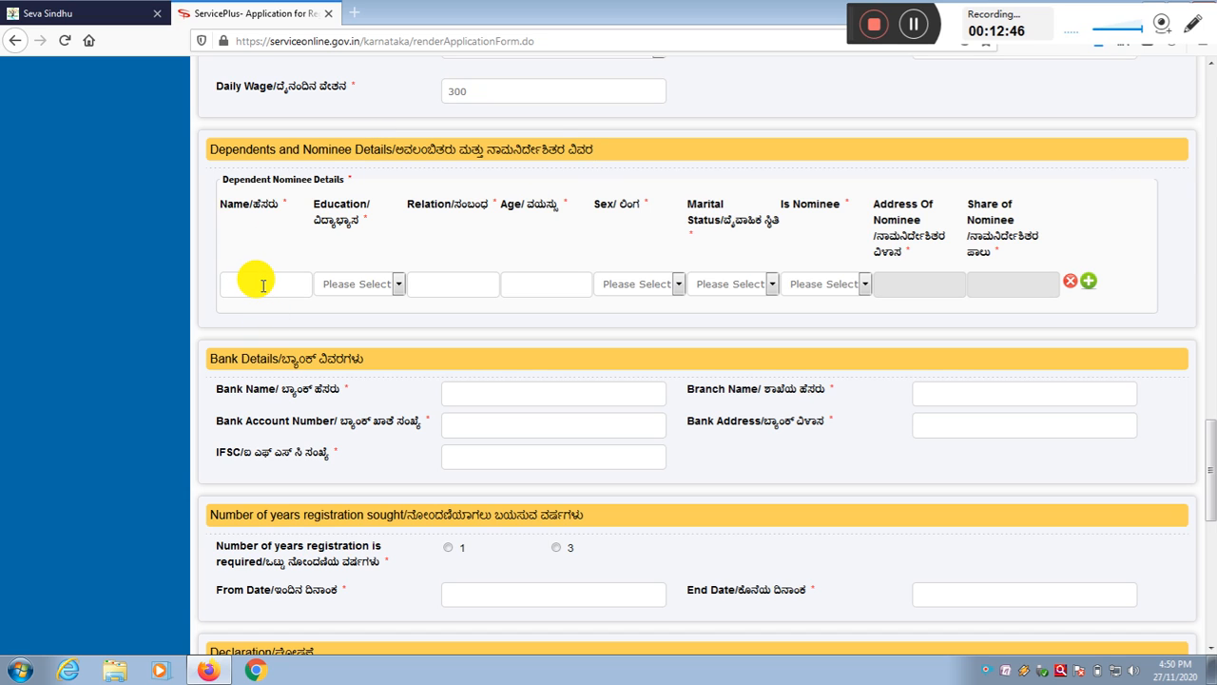
type("abc")
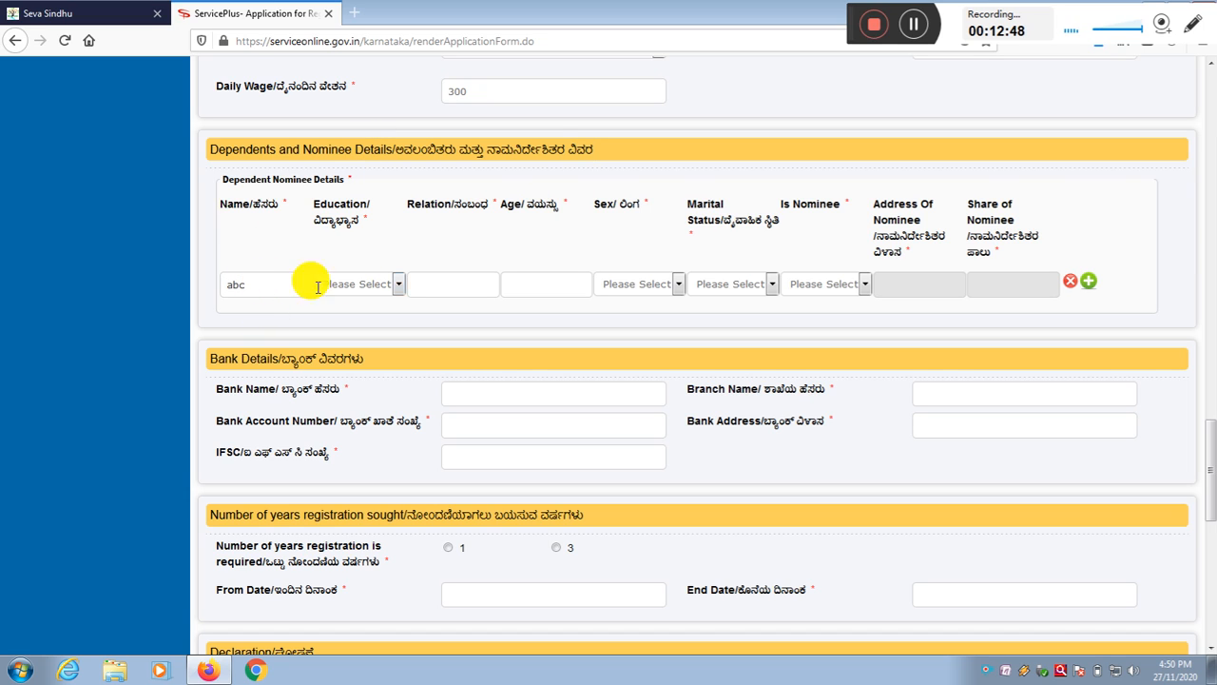
left_click(389, 283)
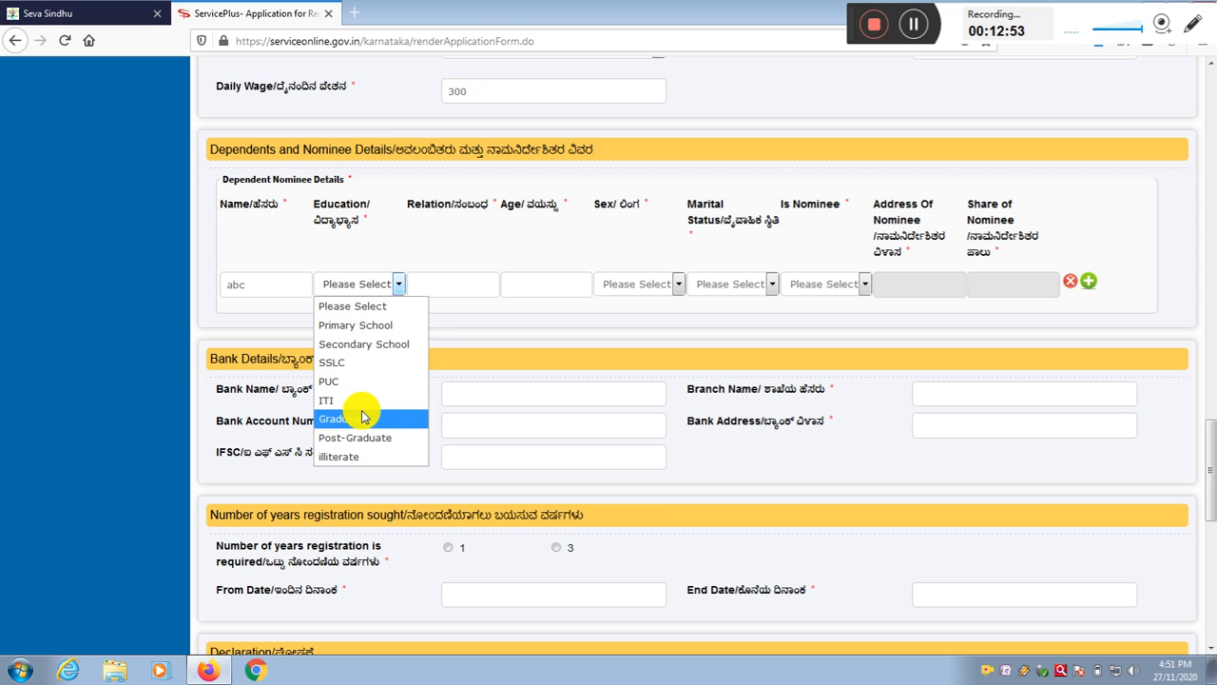
left_click(385, 326)
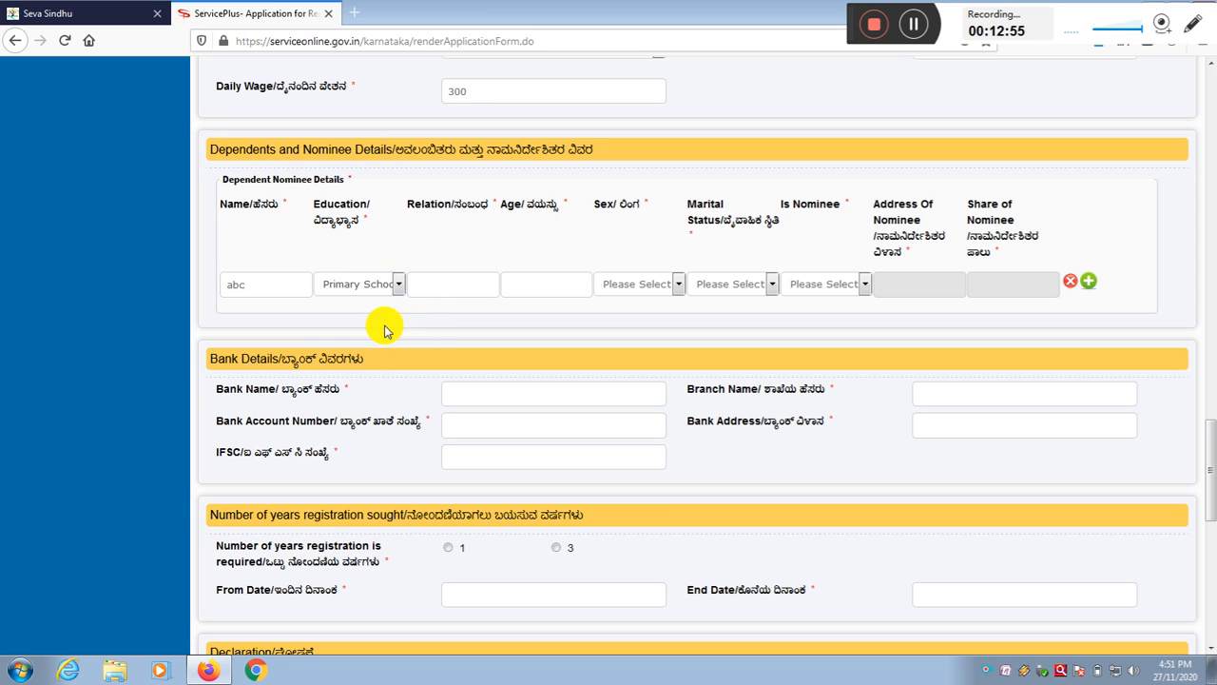
Enter the dependent's relation as son and age as 16, with sex Male and marital status Unmarried
left_click(488, 277)
type("son")
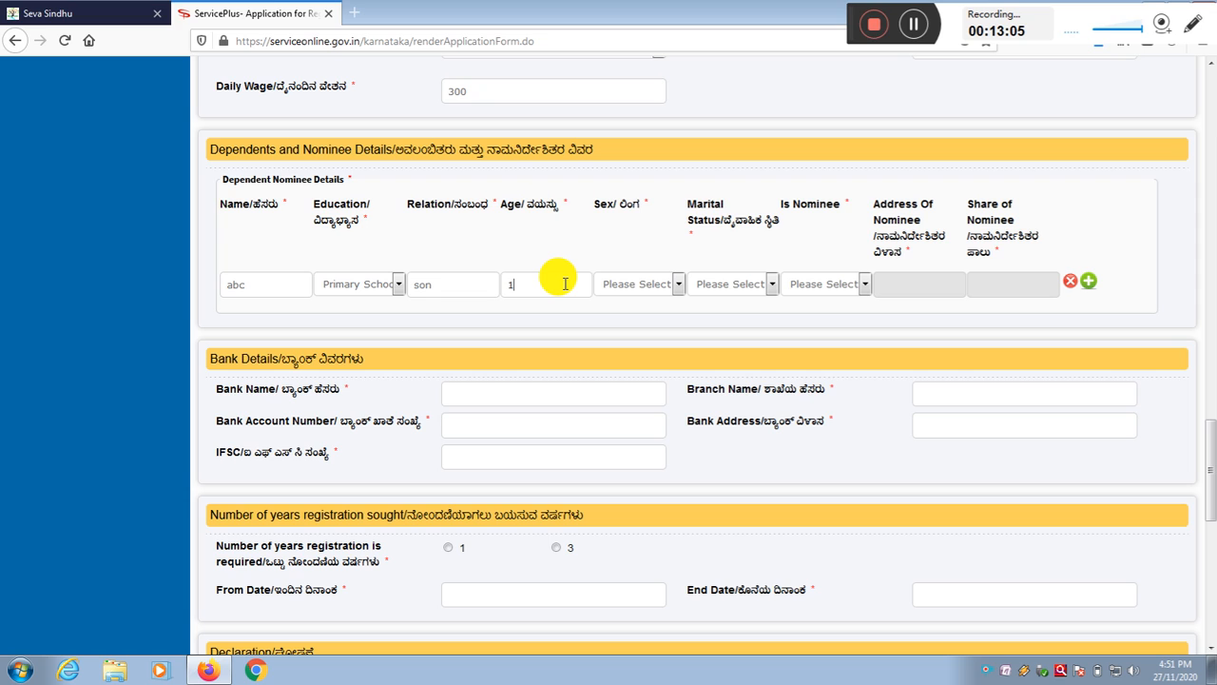
left_click(675, 284)
left_click(694, 309)
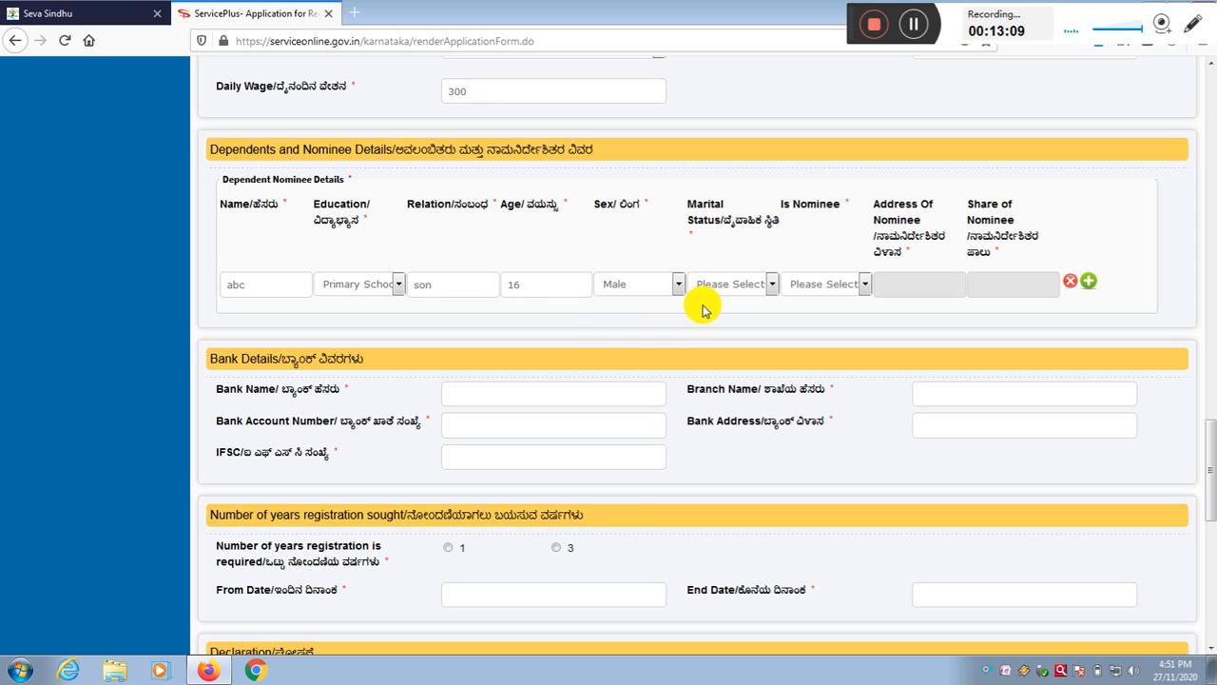
left_click(771, 288)
left_click(766, 342)
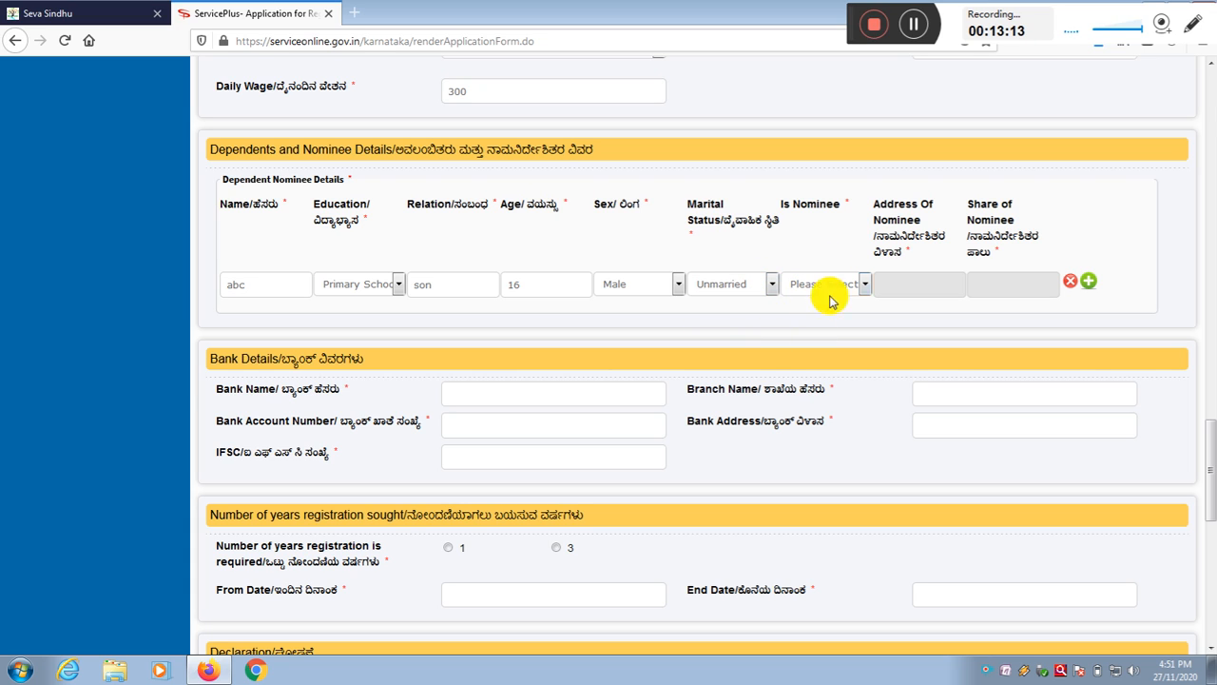
Mark the dependent as a nominee with xxx as both address and share, and add a second blank dependent row
left_click(863, 284)
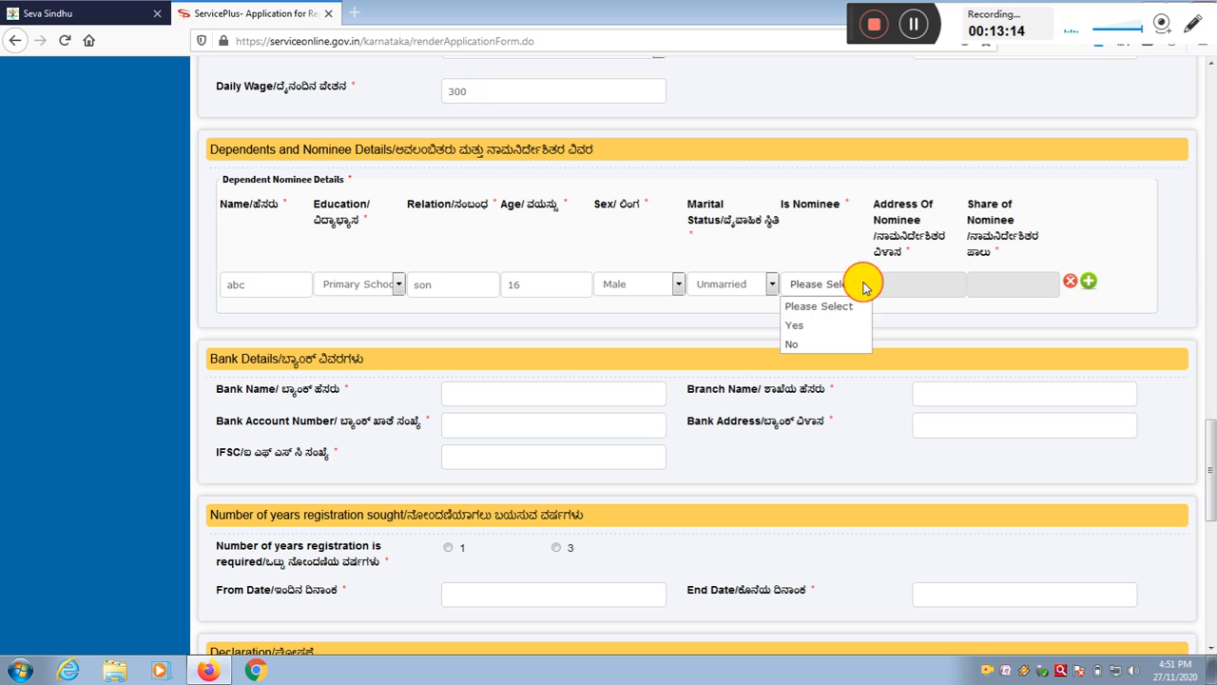
left_click(859, 324)
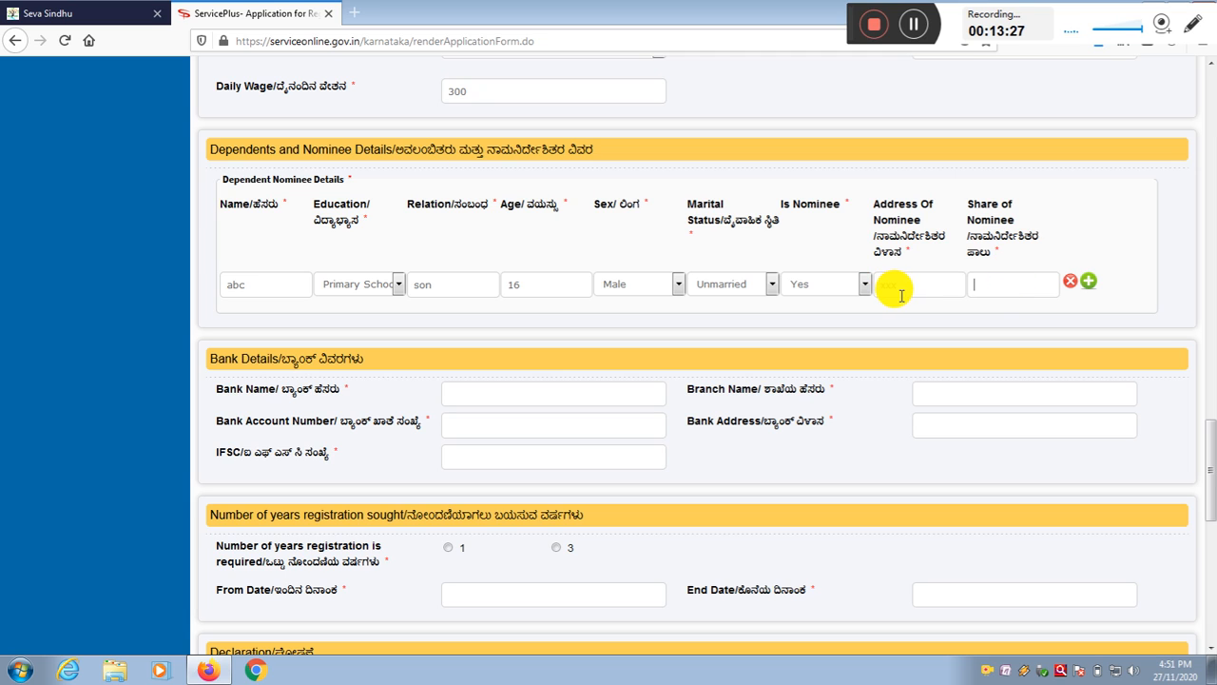
left_click_drag(885, 281, 927, 309)
left_click(927, 310)
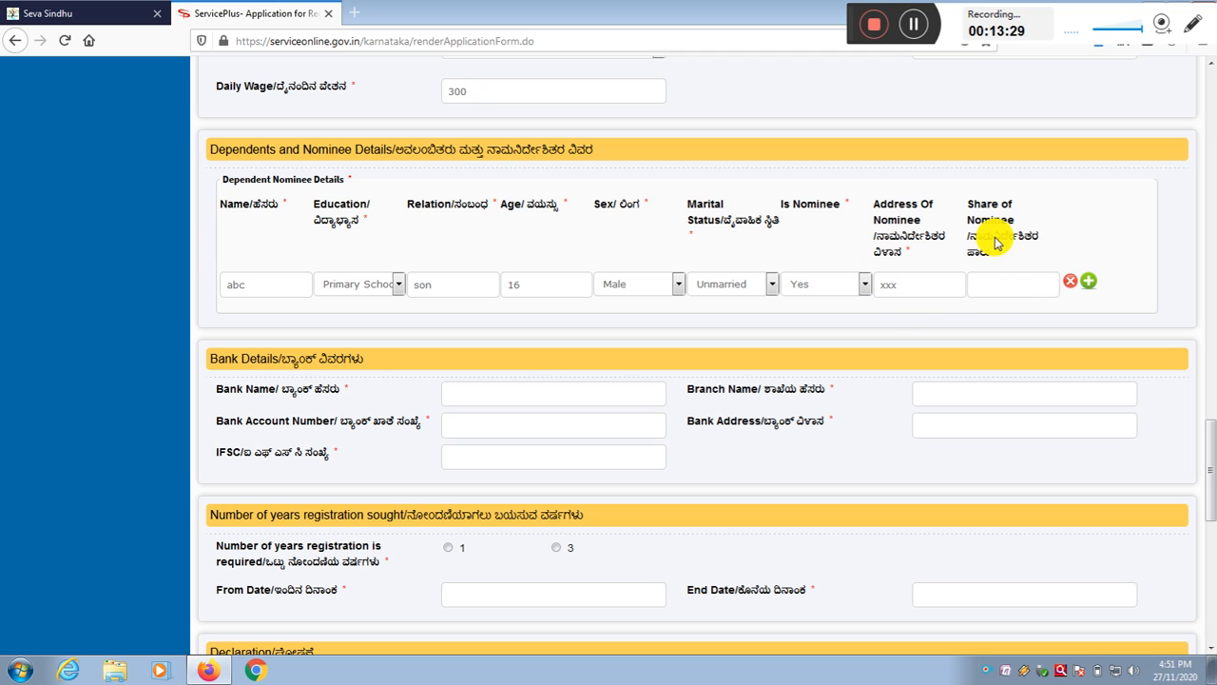
left_click(1008, 290)
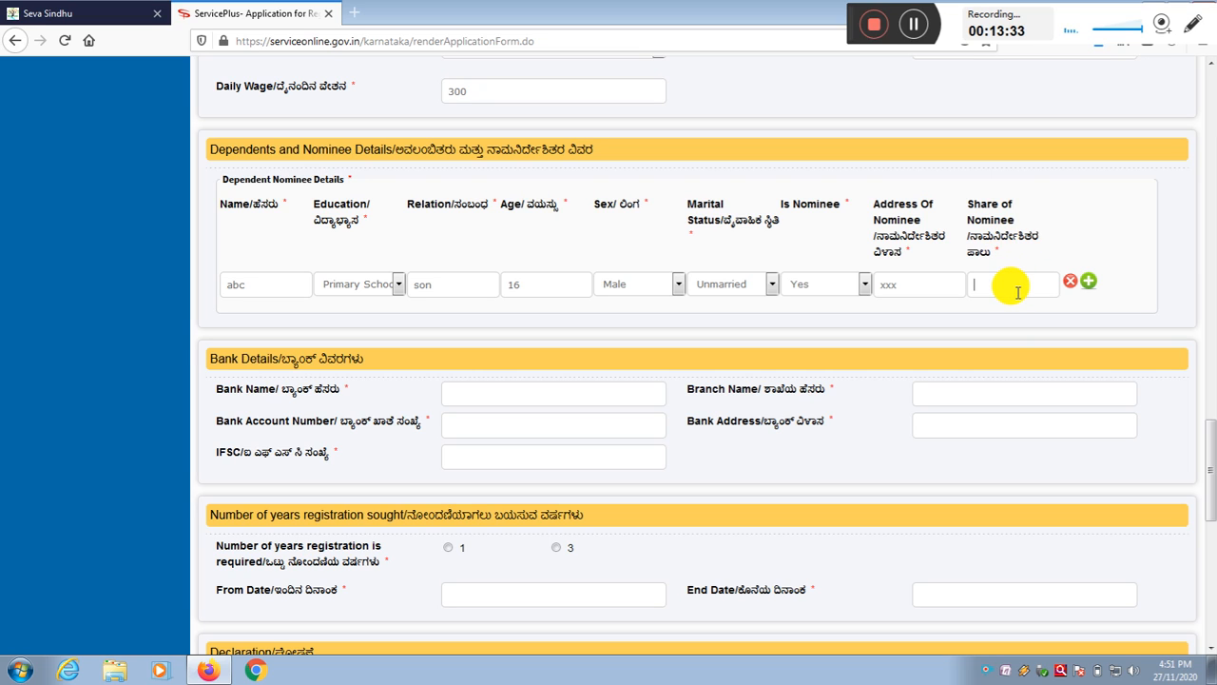
left_click(890, 288)
type("xxx")
left_click(991, 284)
type("xxx")
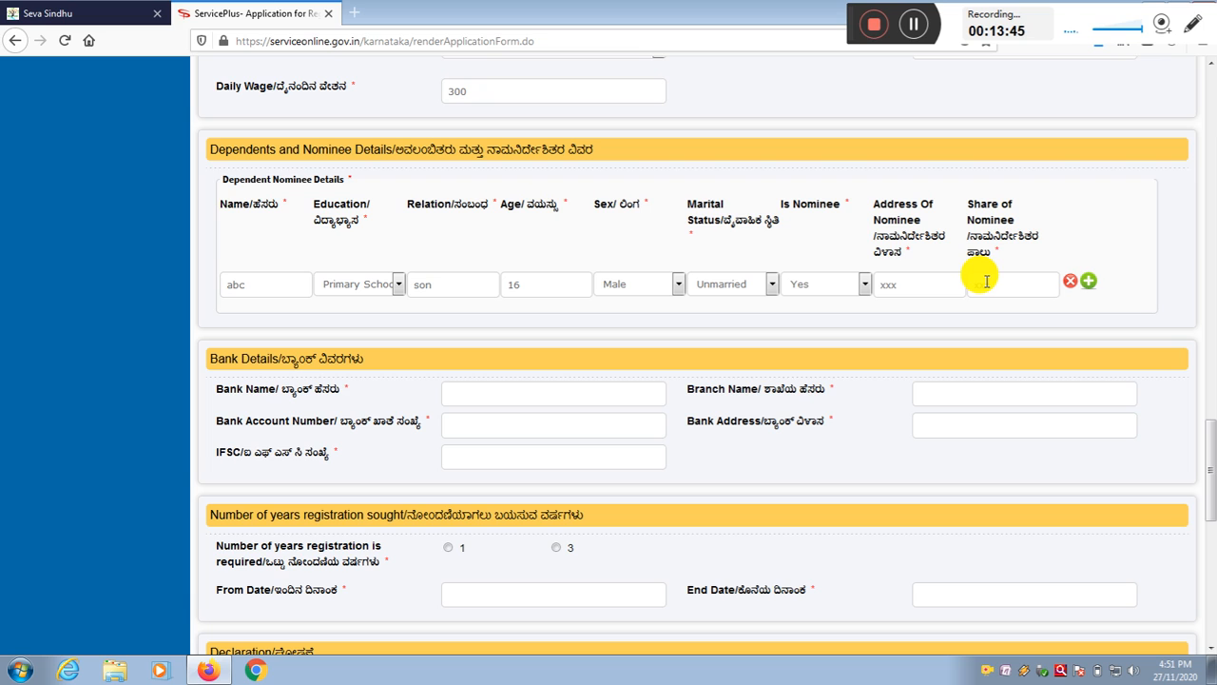
left_click(1089, 285)
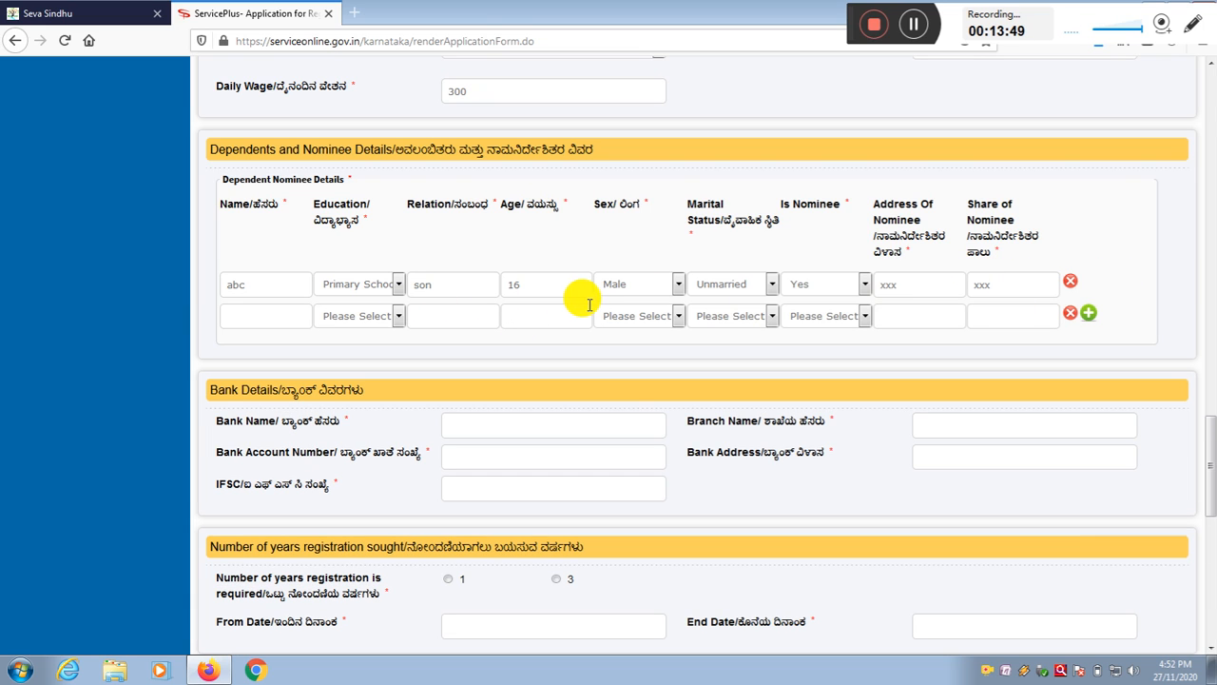
left_click(253, 314)
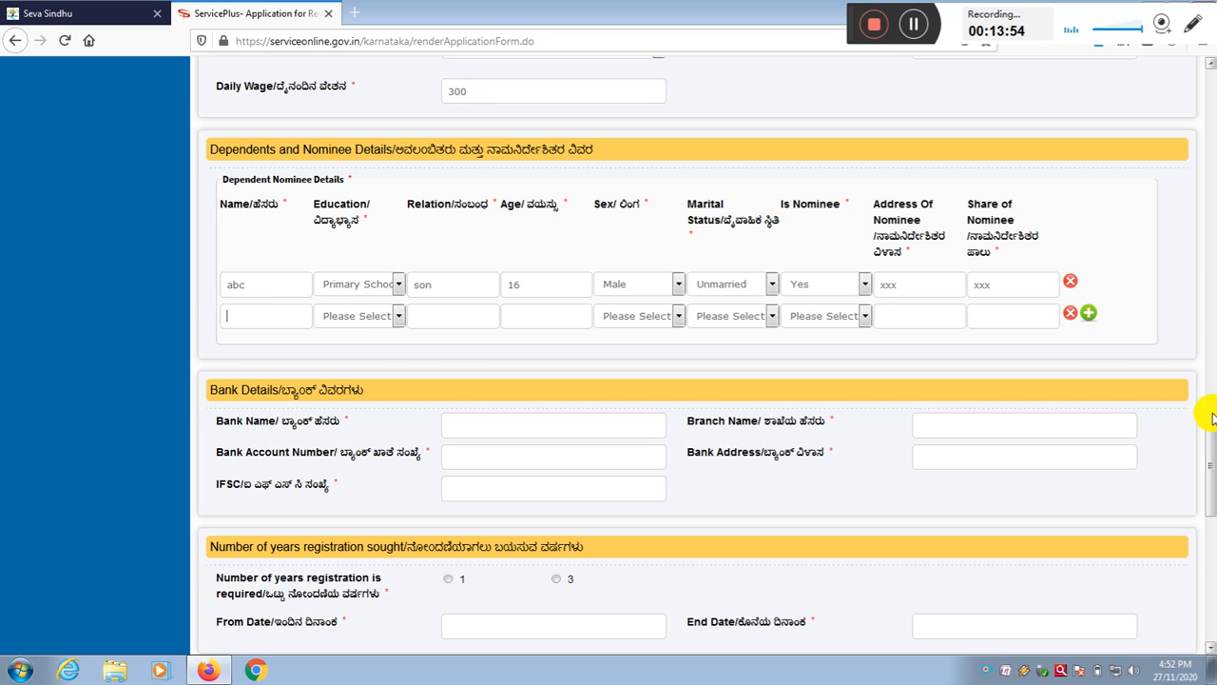
Try 1 and 3 as the number of years for which registration is required
left_click_drag(1211, 428, 1198, 477)
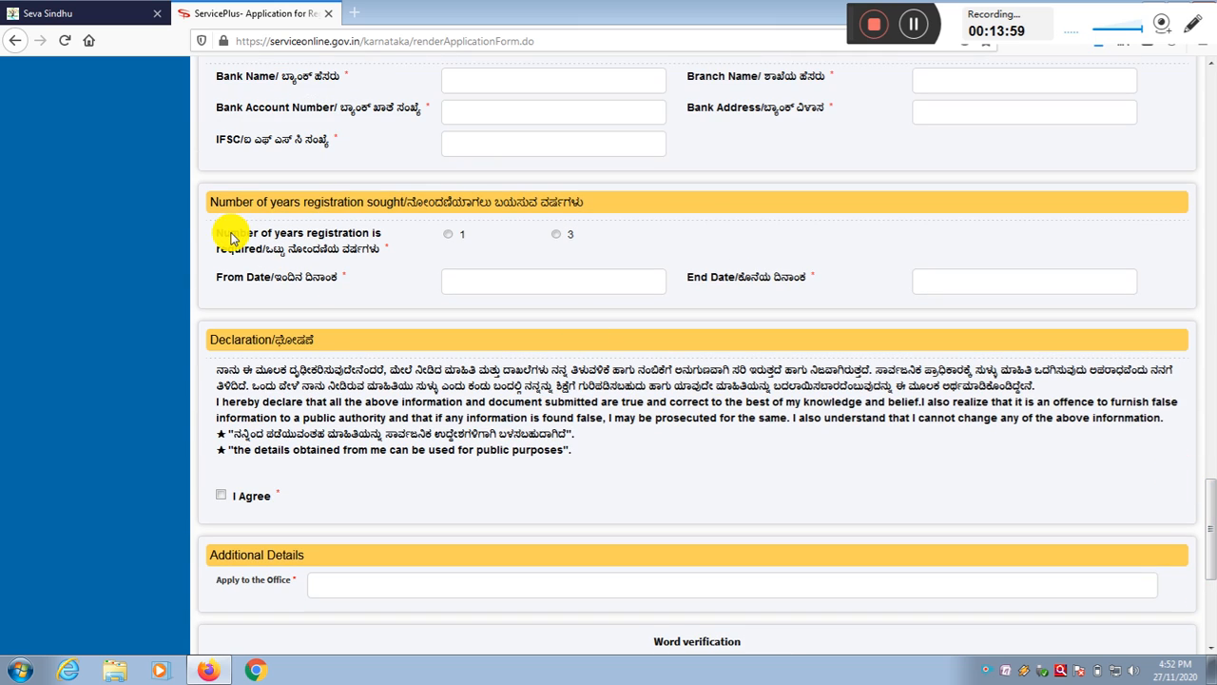
left_click_drag(227, 235, 363, 236)
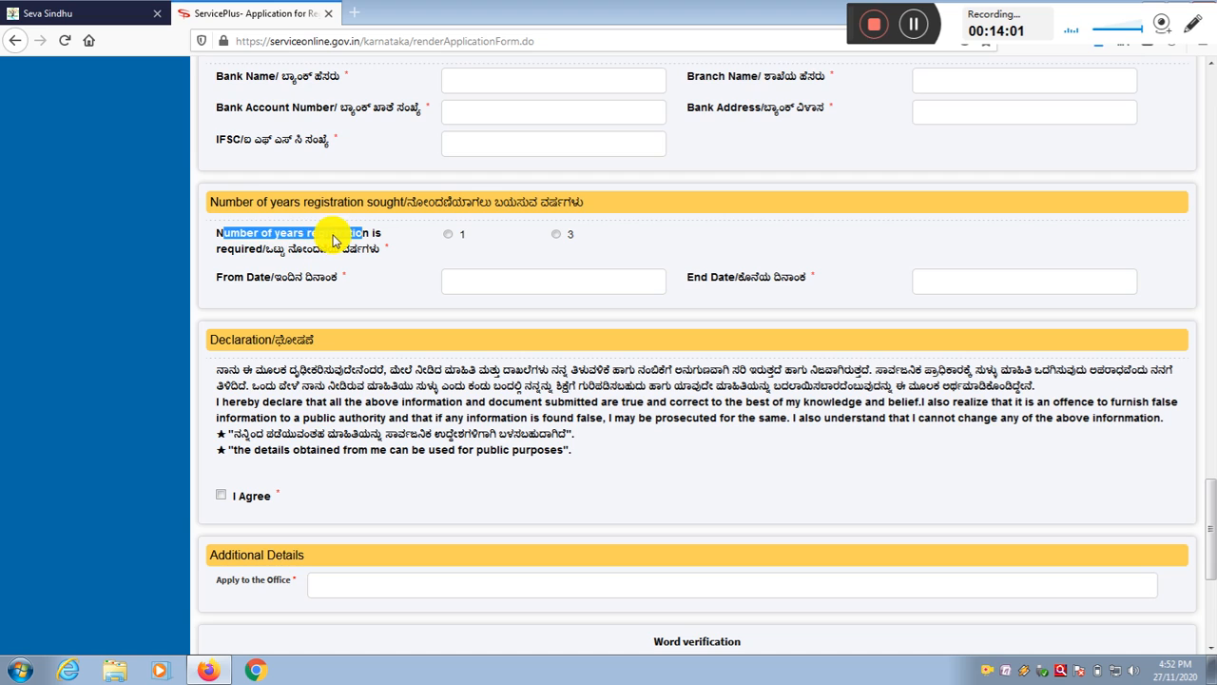
left_click(333, 236)
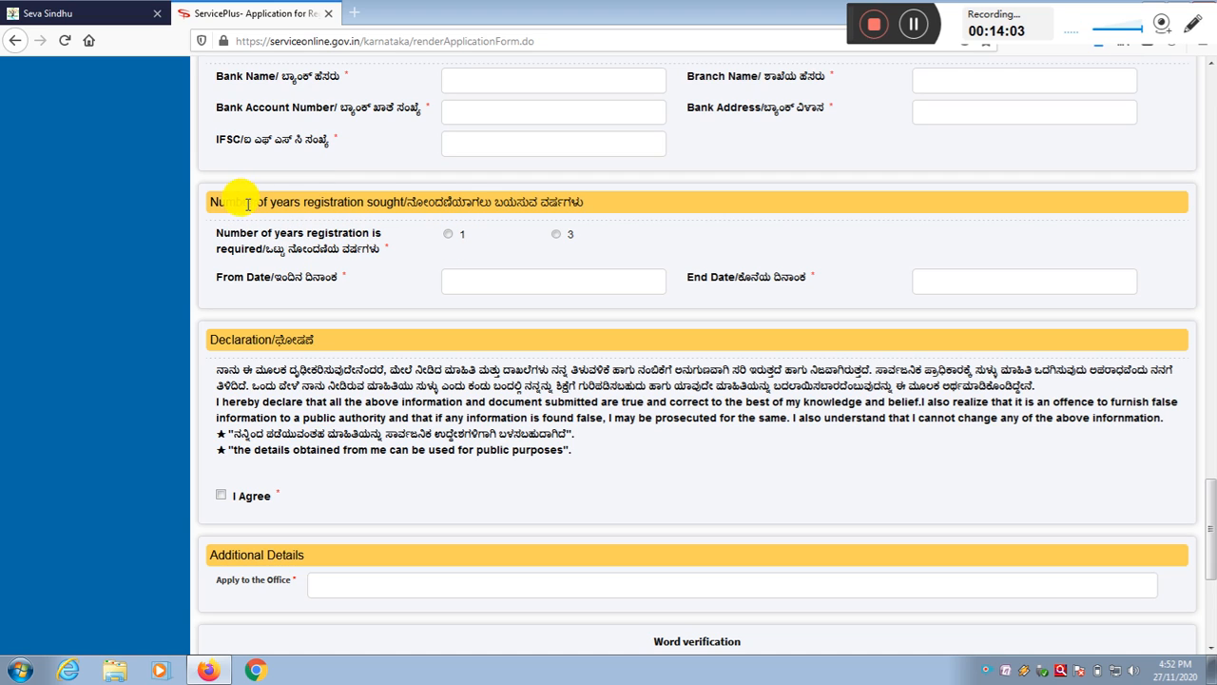
left_click(447, 236)
left_click(556, 235)
left_click(447, 235)
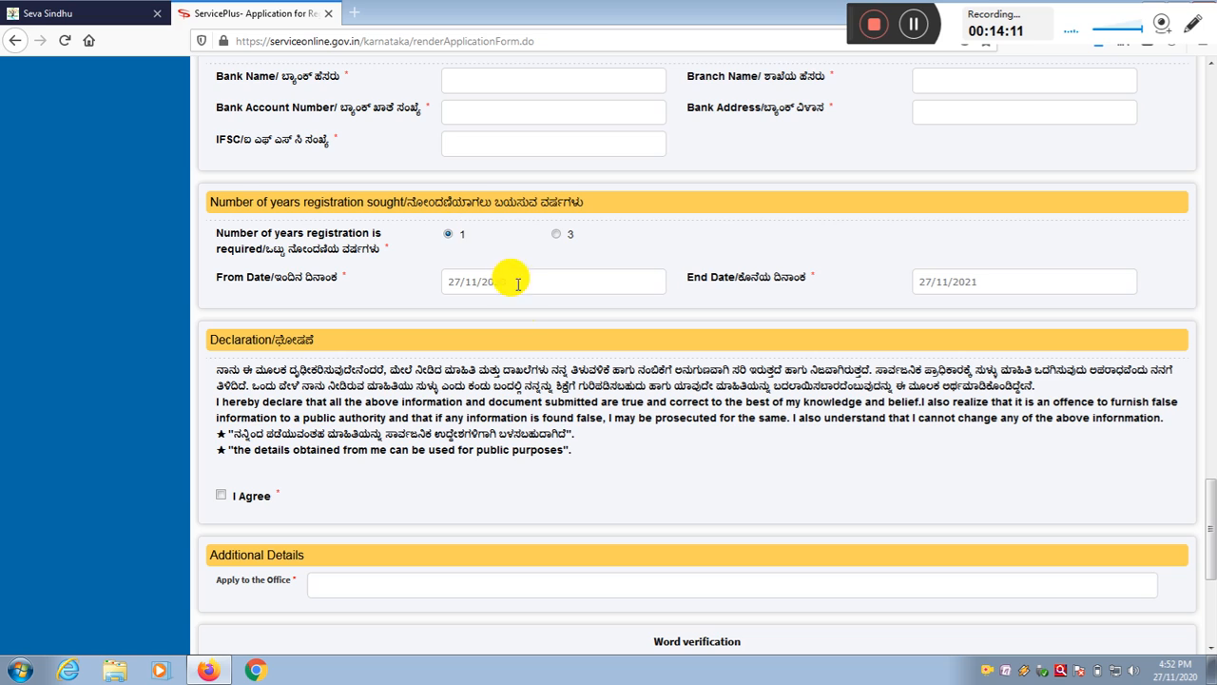
Set the number of years of registration required to 3 and examine the From Date and End Date
left_click(556, 235)
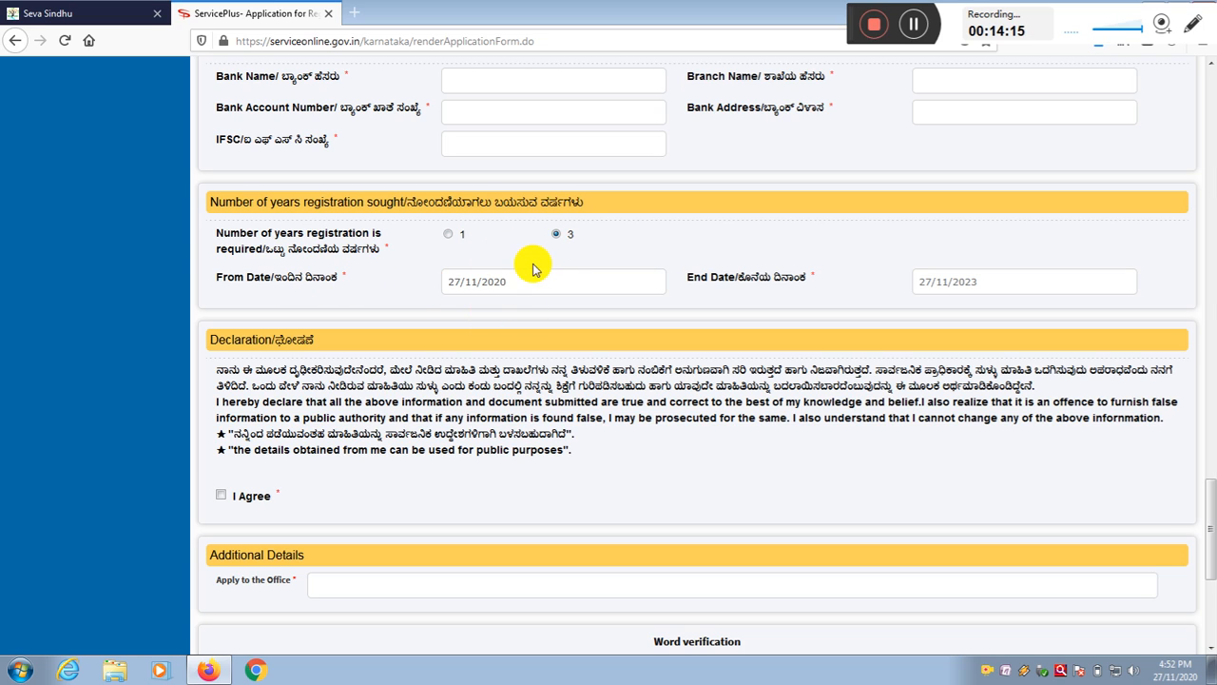
left_click_drag(751, 277, 918, 273)
left_click(955, 276)
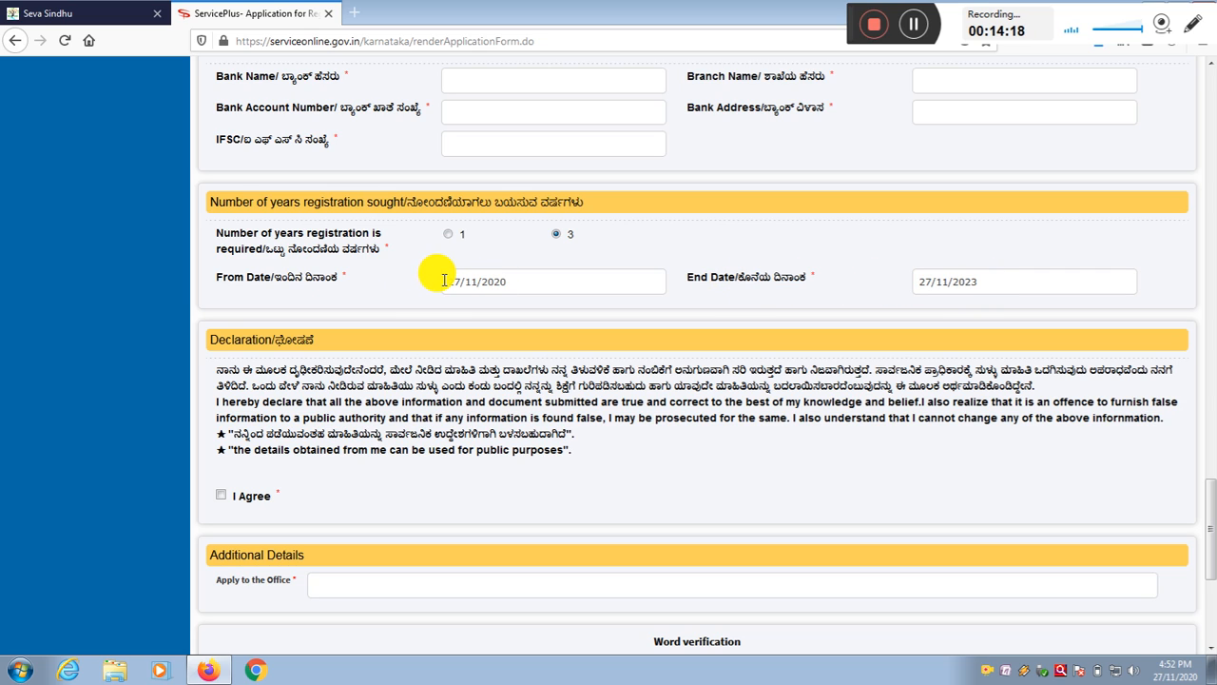
left_click_drag(437, 278, 583, 283)
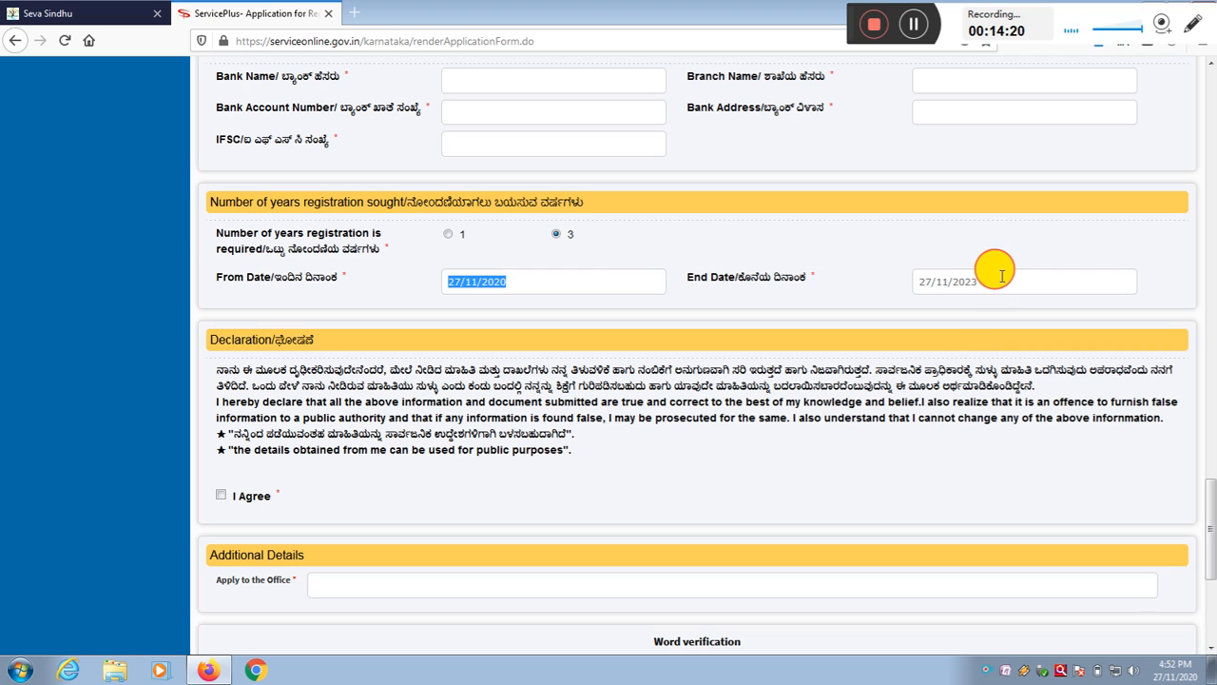
left_click(486, 285)
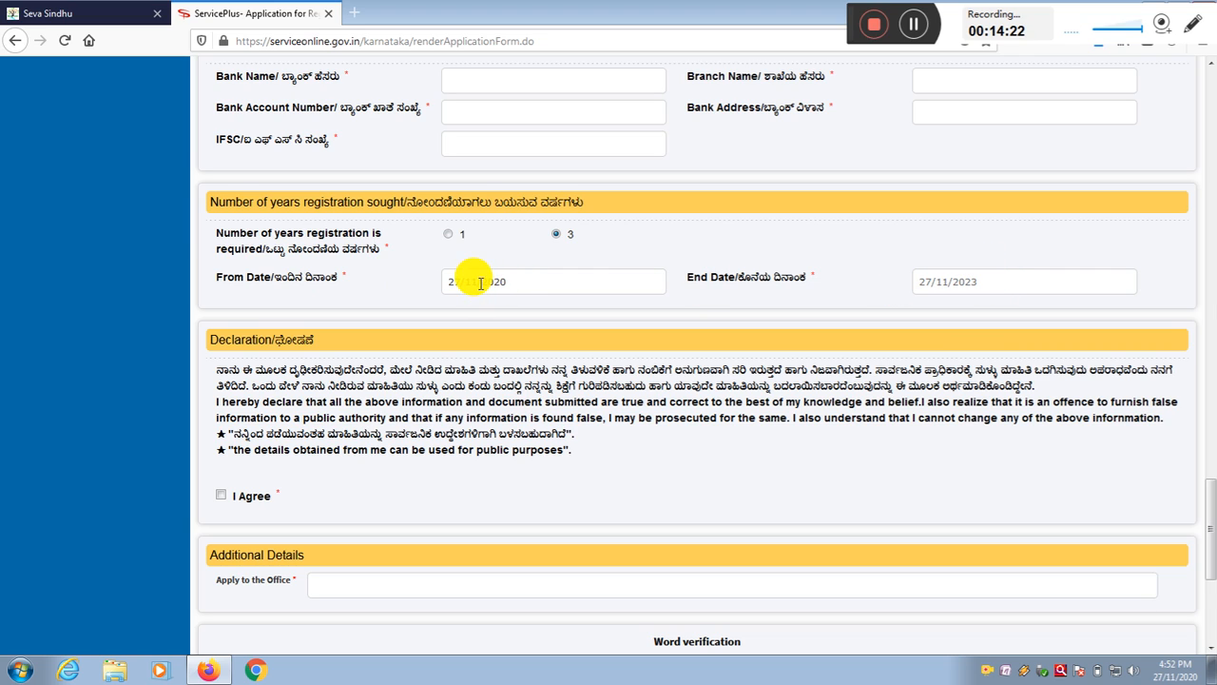
left_click_drag(482, 282, 524, 282)
left_click_drag(959, 283, 994, 286)
left_click(988, 313)
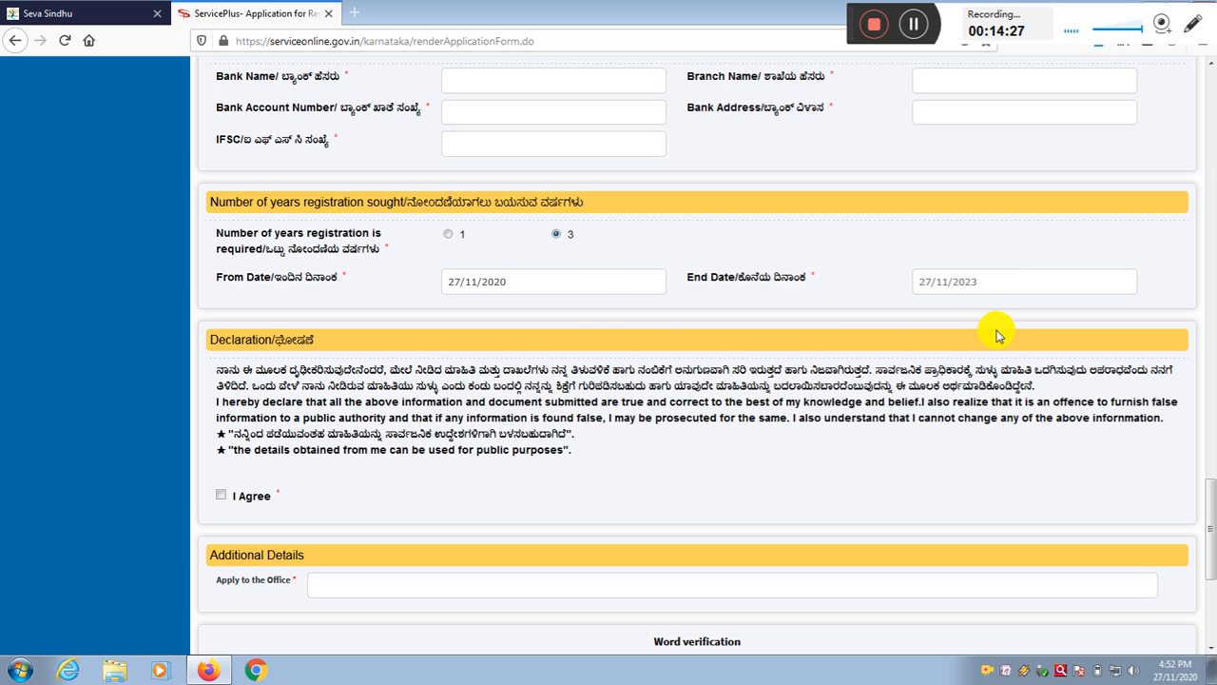
Agree to the declaration and enter the displayed word verification code
scroll(1209, 532, "down", 2)
scroll(1208, 504, "down", 1)
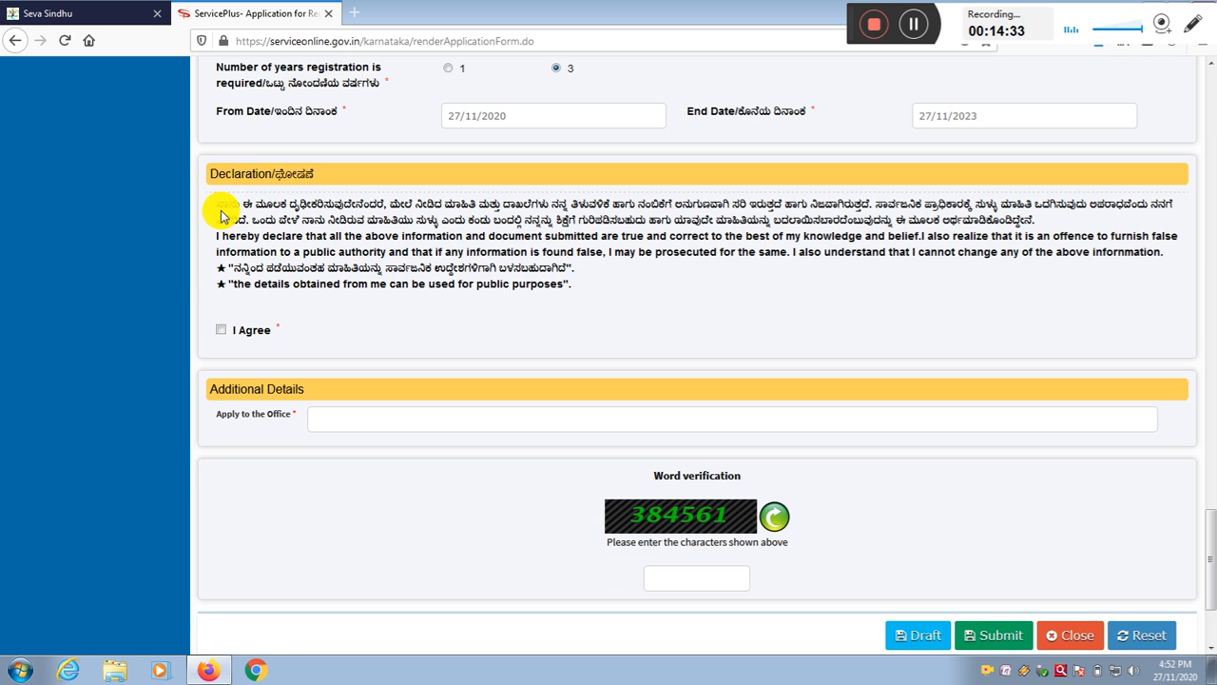
left_click_drag(220, 208, 581, 287)
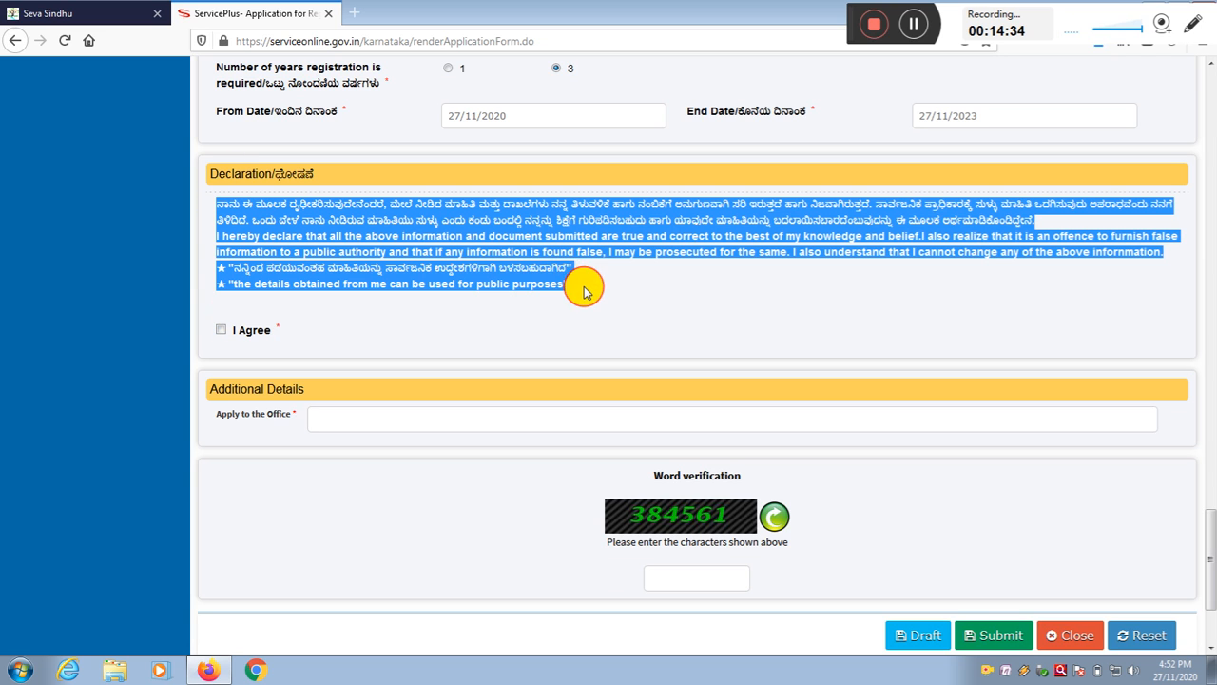
left_click(535, 221)
left_click(221, 329)
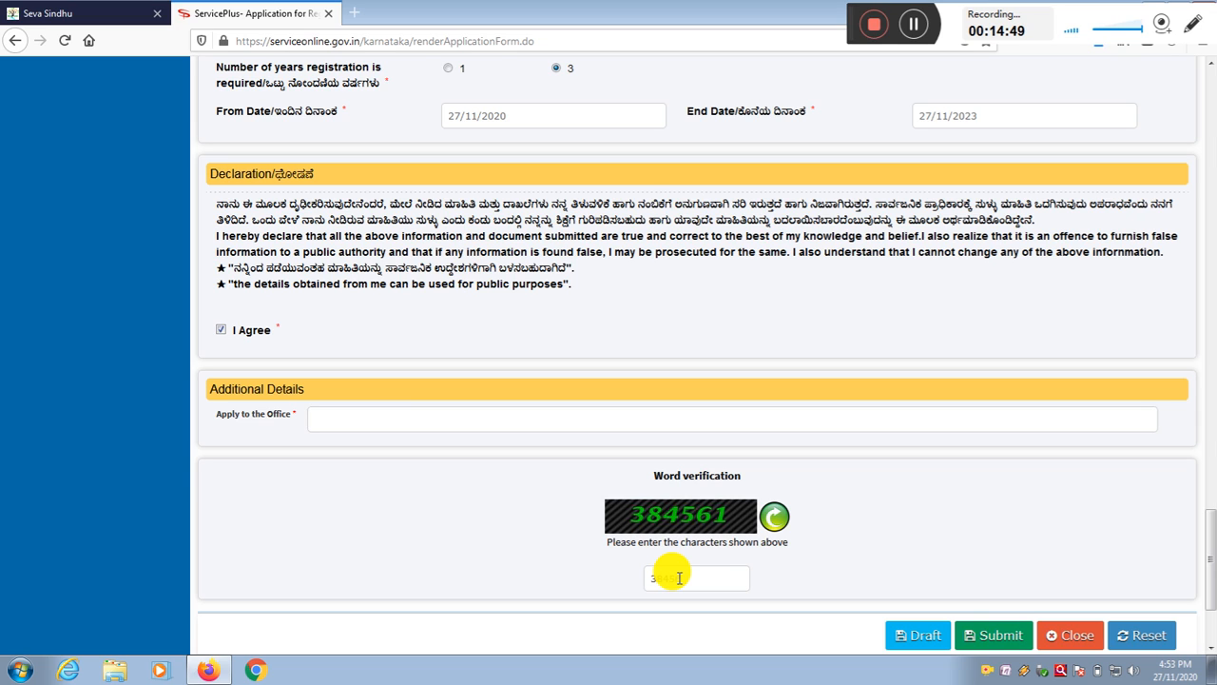
type("4561")
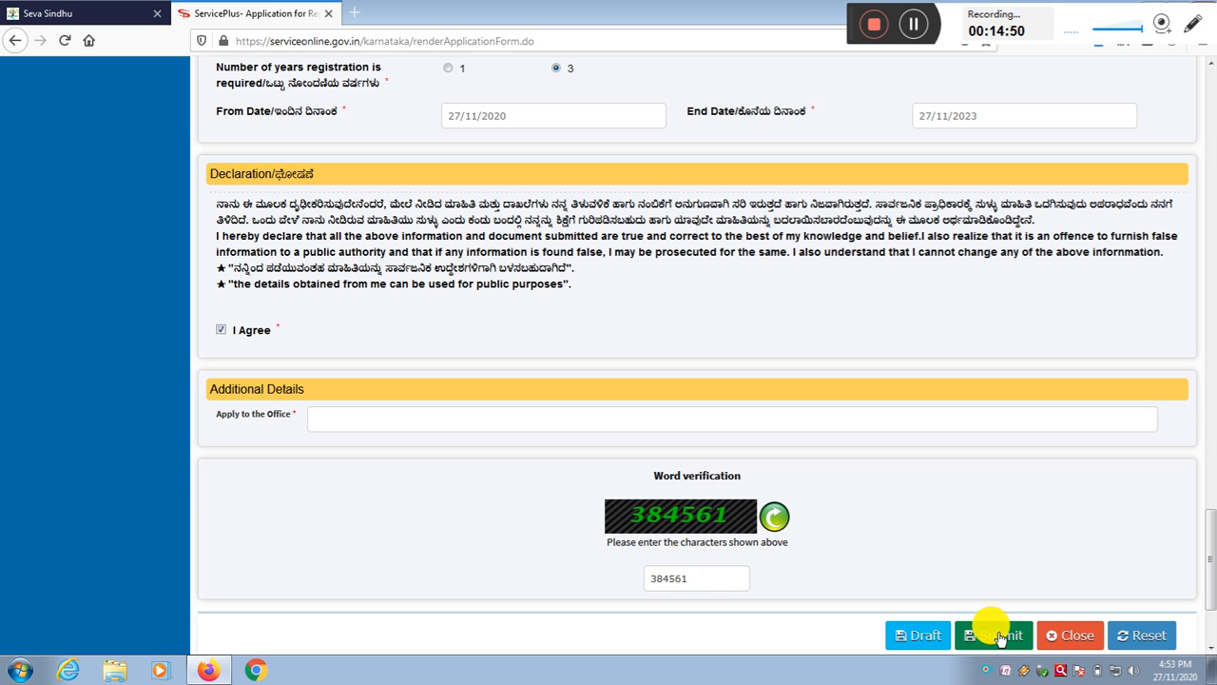
Look back over the filled-in form up to Applicant Details and open the application status tracking page
scroll(907, 454, "up", 5)
scroll(889, 458, "up", 15)
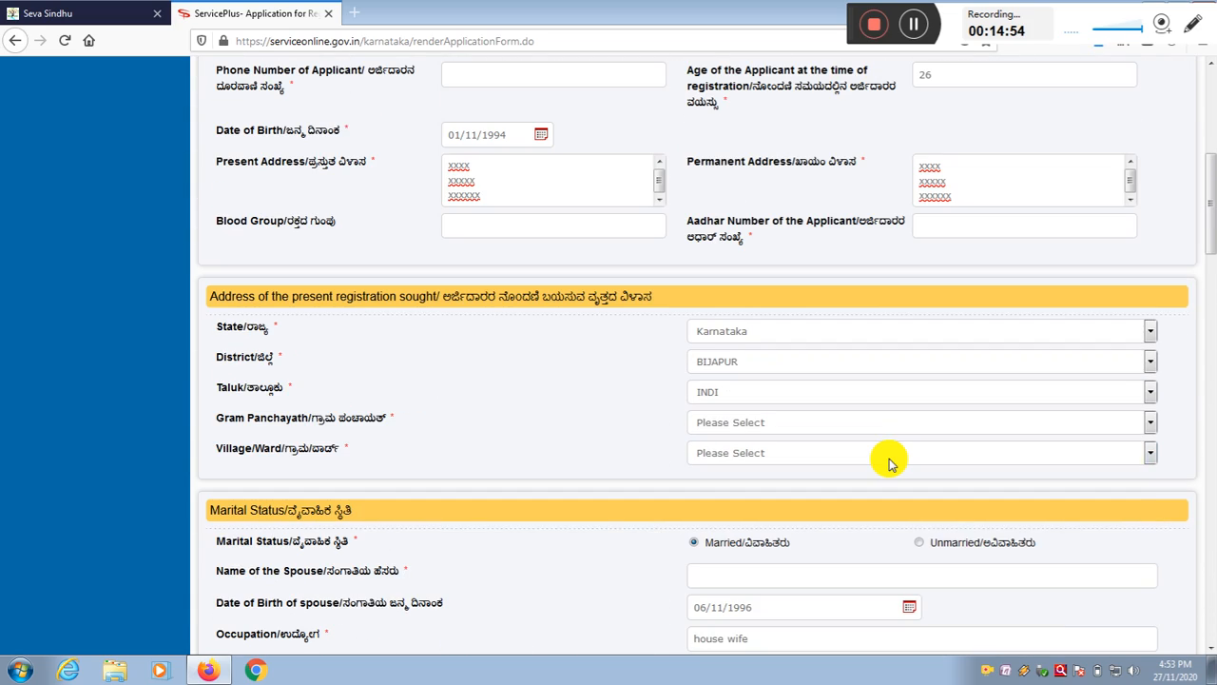
scroll(889, 464, "up", 5)
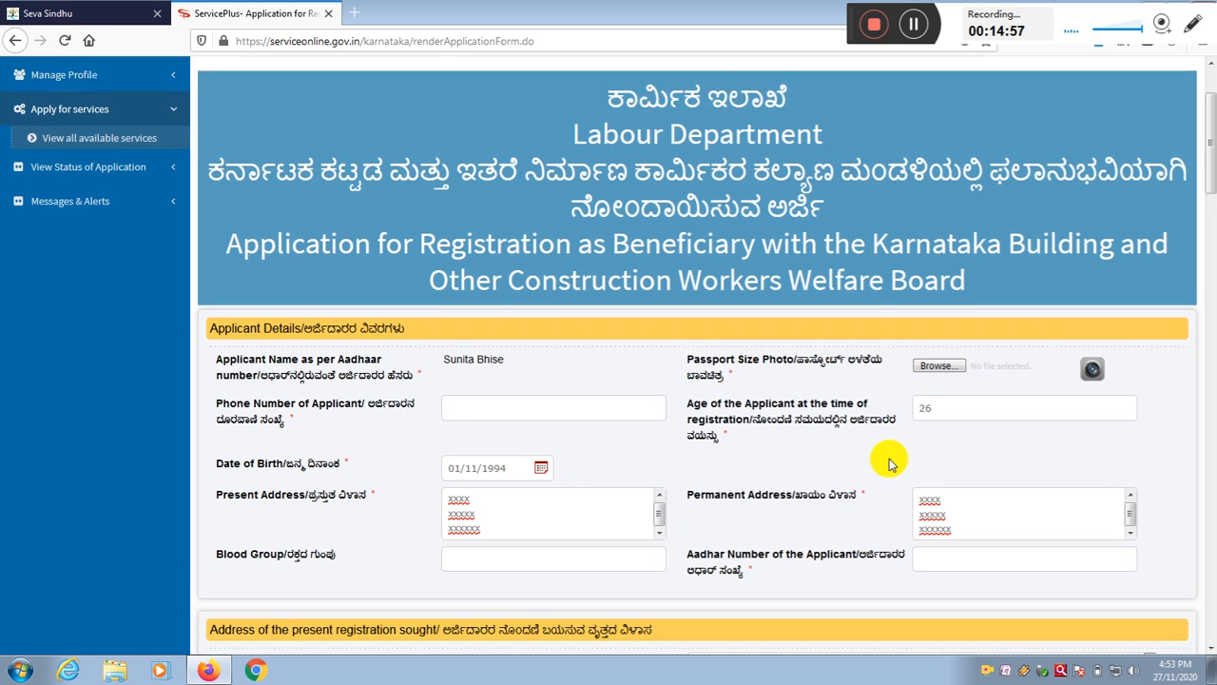
scroll(889, 464, "down", 1)
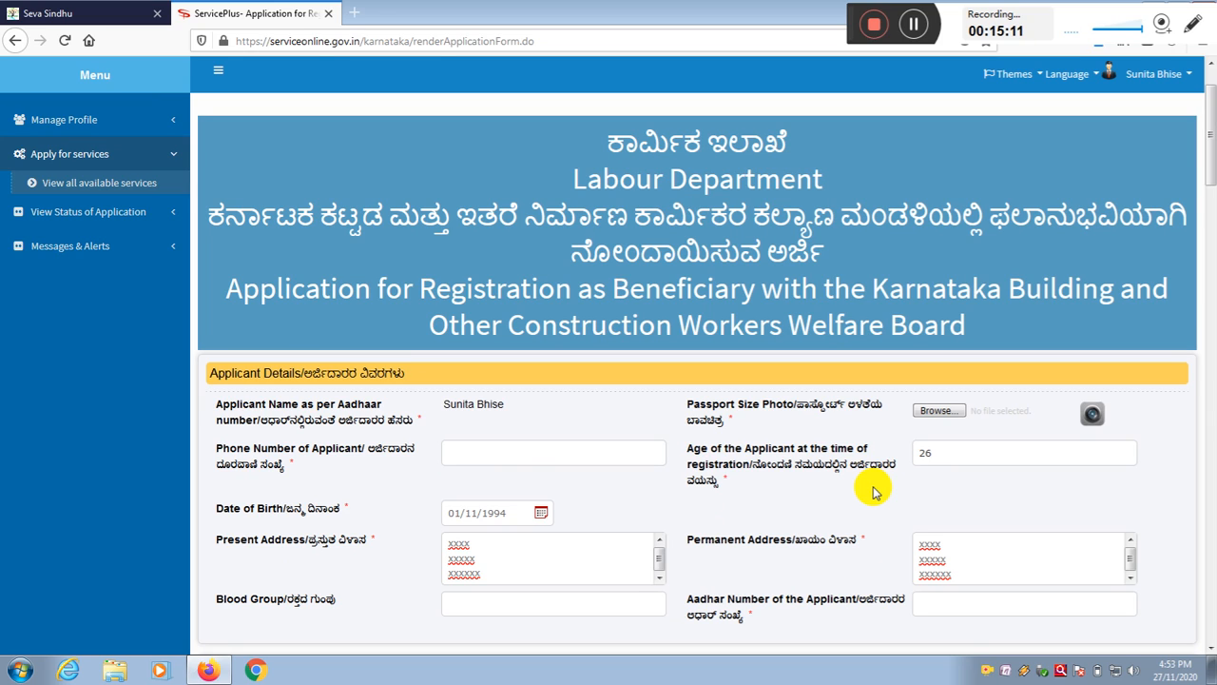
left_click(91, 211)
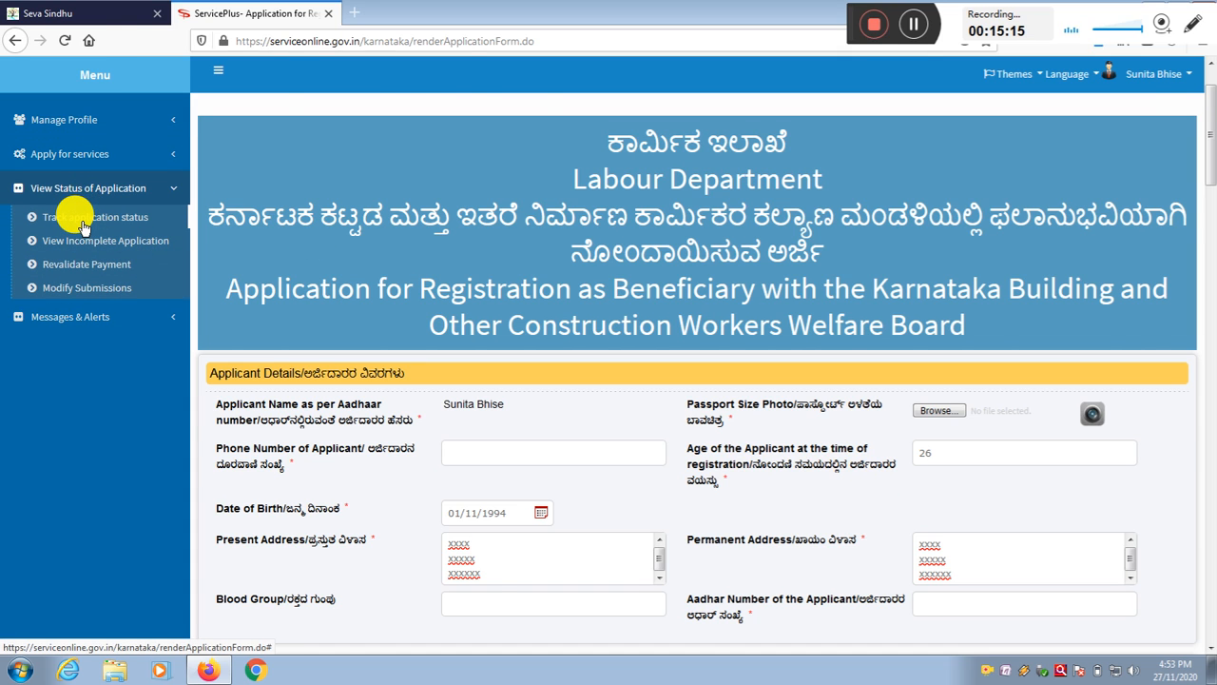
left_click(84, 226)
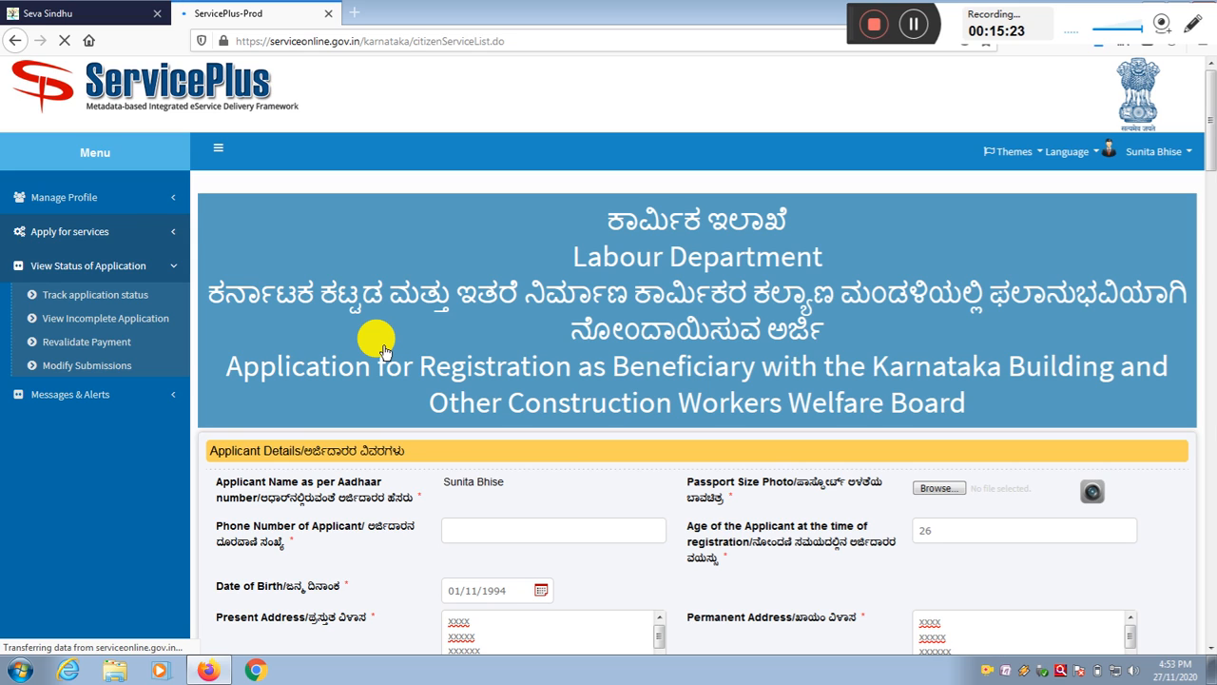
scroll(511, 324, "down", 3)
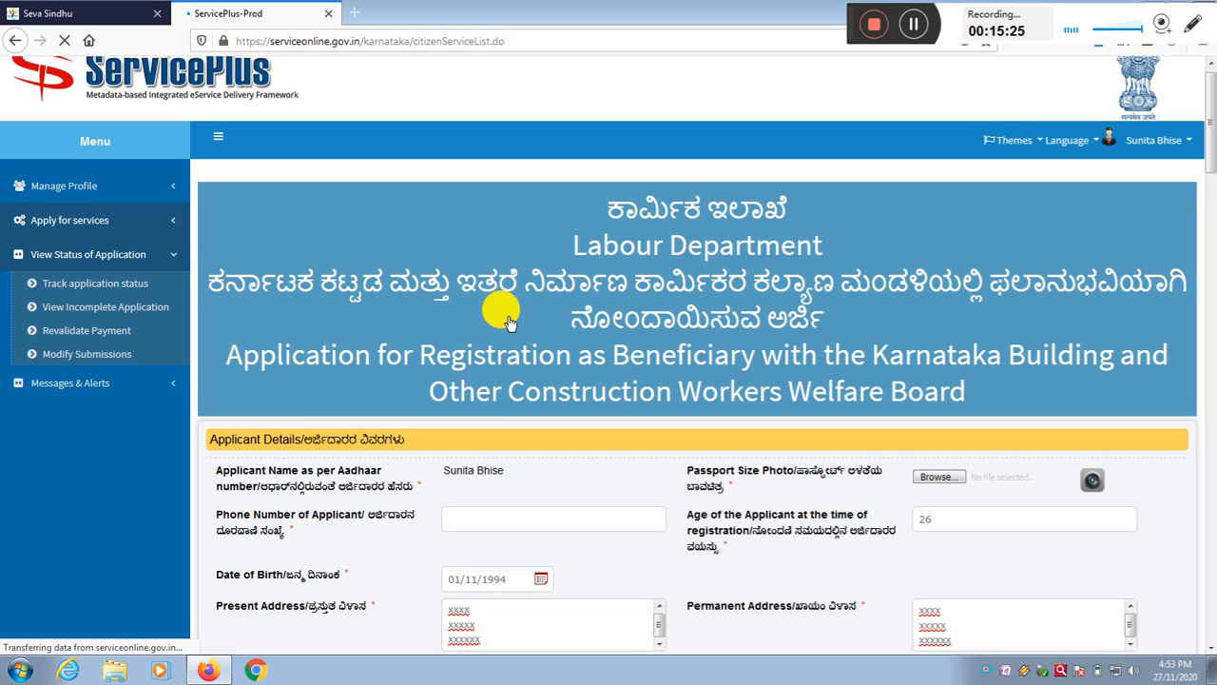
scroll(510, 324, "up", 2)
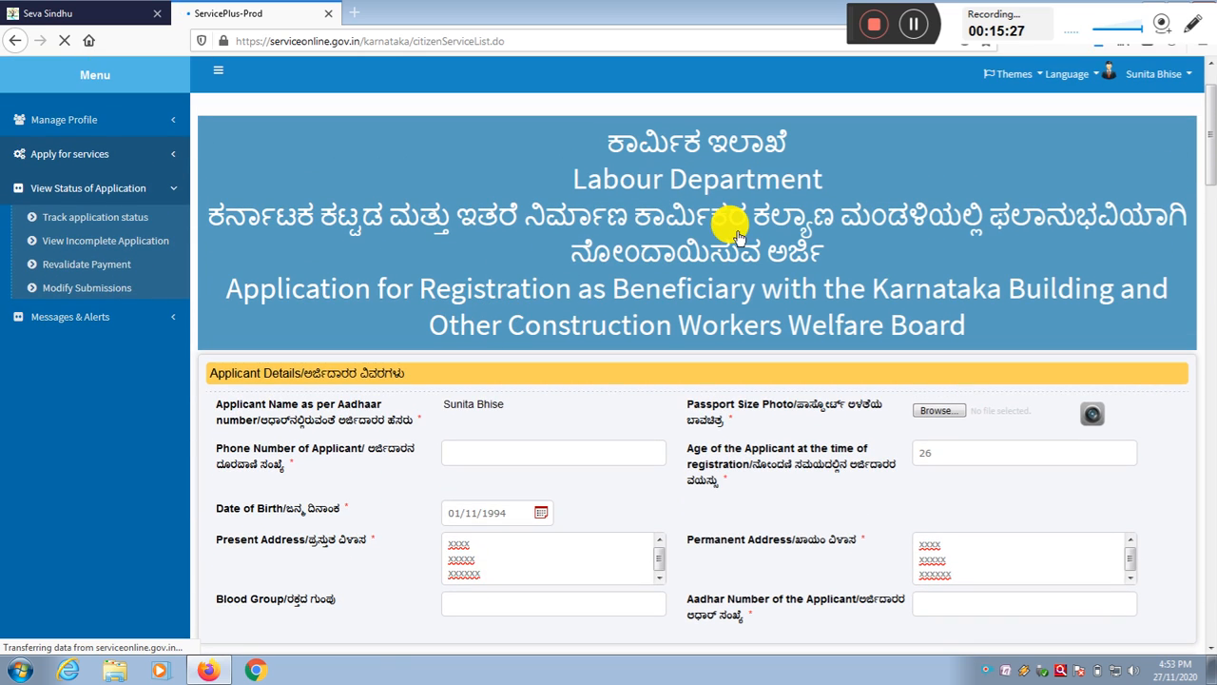